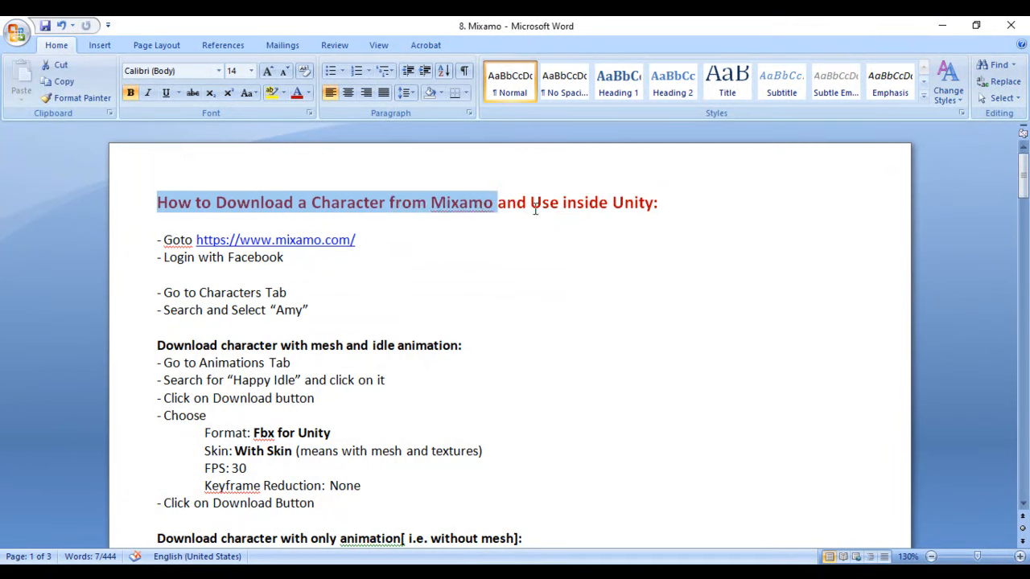
{"action": "left_click", "coordinate": [535, 205]}
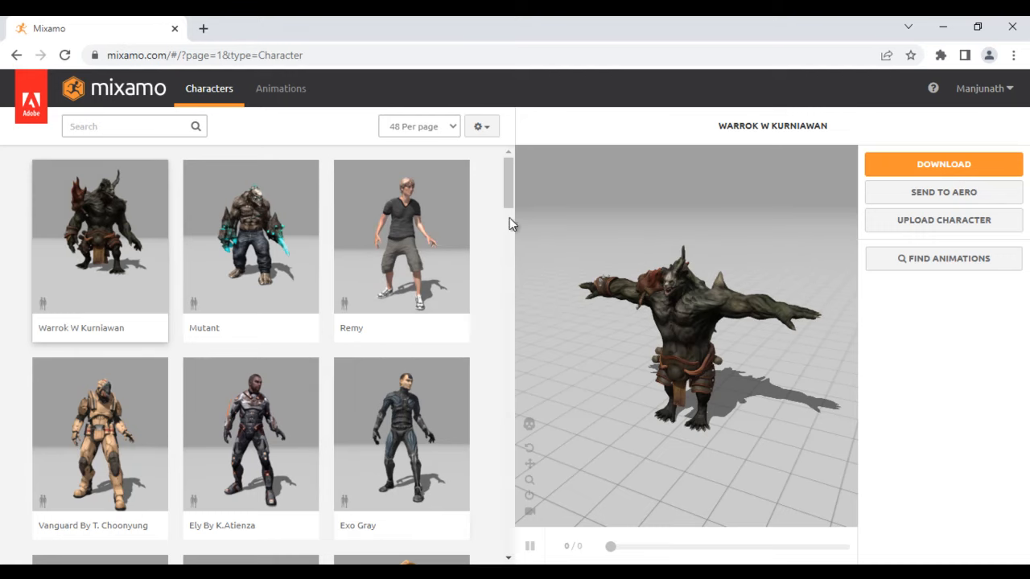
Search the Mixamo characters for "Amy" and select the Amy character.
{"action": "mouse_move", "coordinate": [510, 173]}
{"action": "left_mouse_down"}
{"action": "mouse_move", "coordinate": [491, 346]}
{"action": "mouse_move", "coordinate": [495, 531]}
{"action": "mouse_move", "coordinate": [497, 173]}
{"action": "left_mouse_up"}
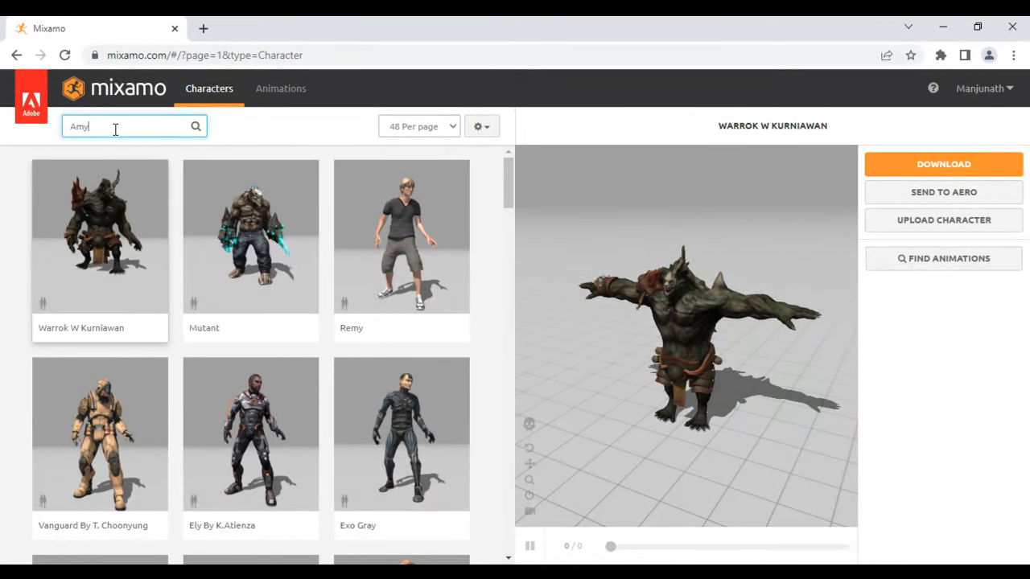
{"action": "key", "text": "Return"}
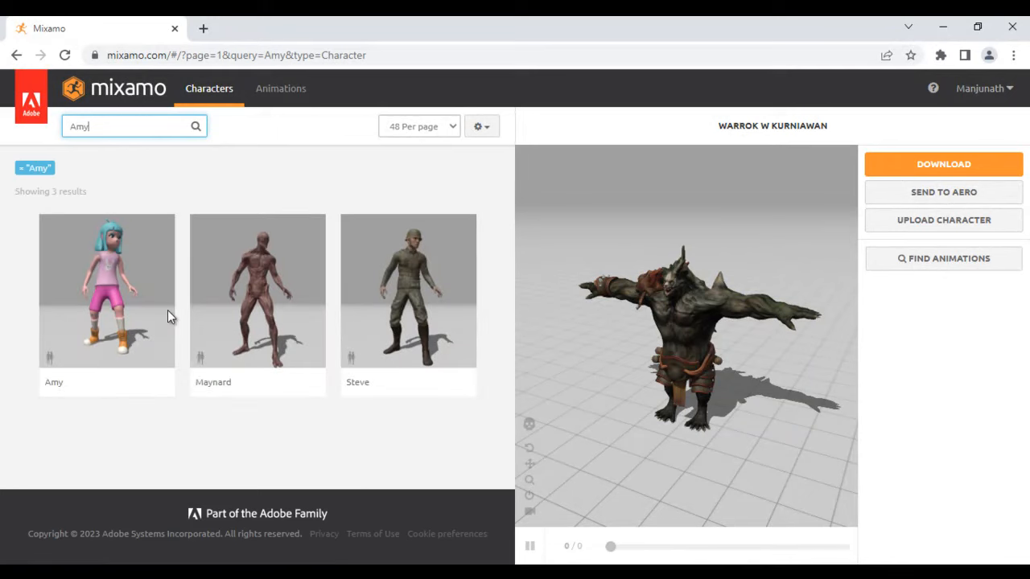
{"action": "left_click", "coordinate": [110, 292]}
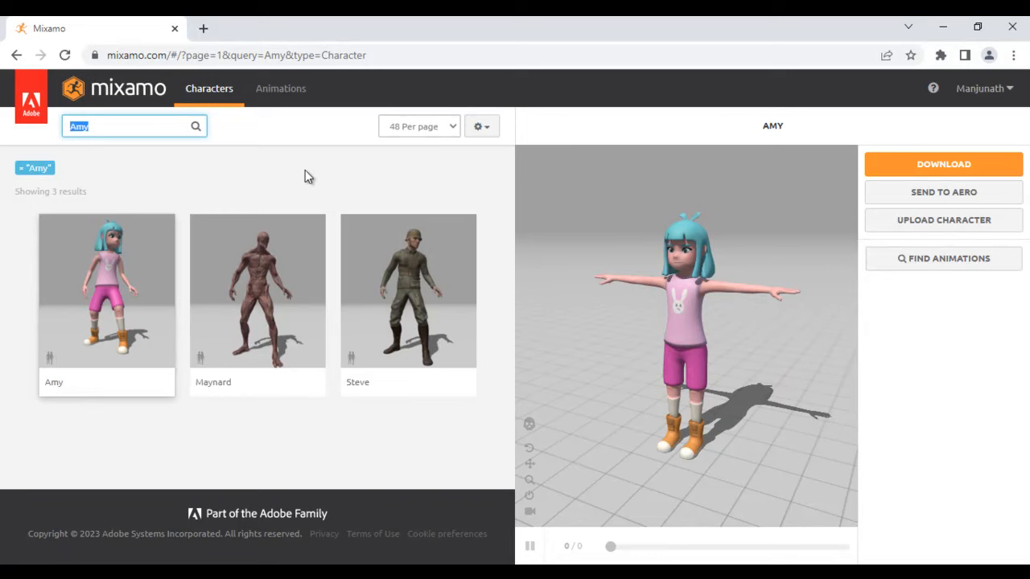
Clear the character search, search the animations for "happy idle" and apply the second Happy Idle result to Amy.
{"action": "key", "text": "BackSpace"}
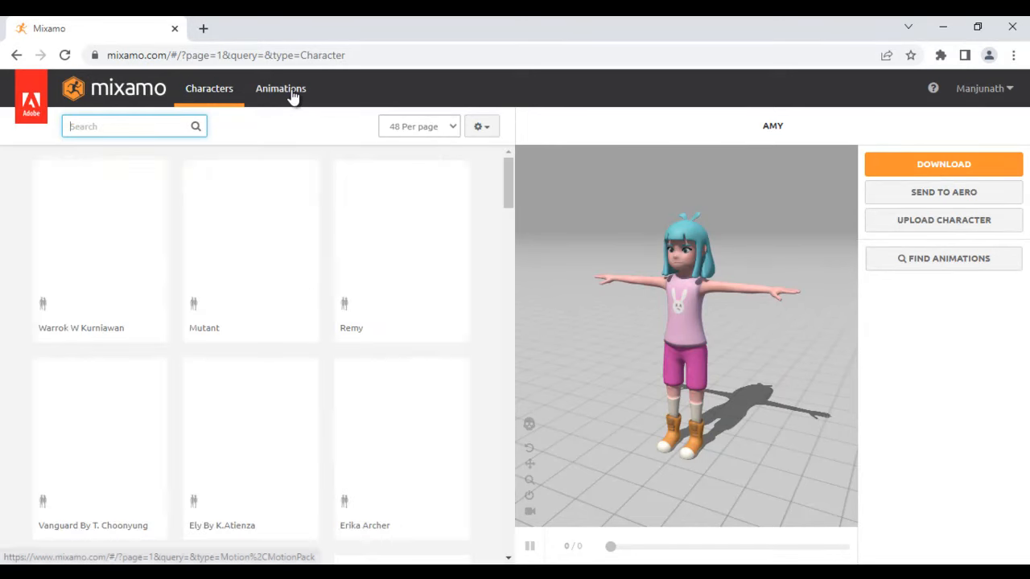
{"action": "left_click", "coordinate": [293, 98]}
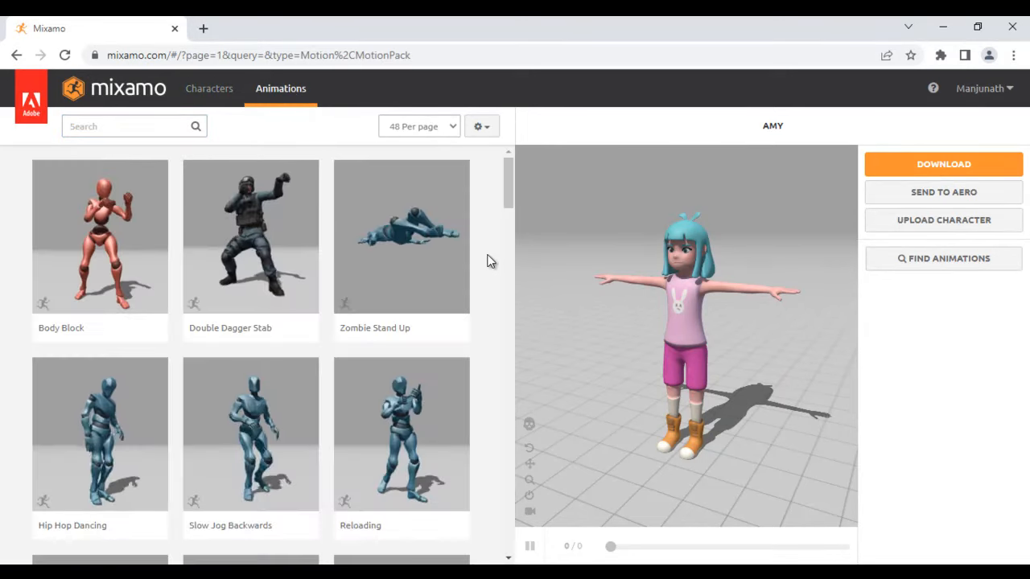
{"action": "left_click_drag", "start_coordinate": [508, 176], "coordinate": [505, 153]}
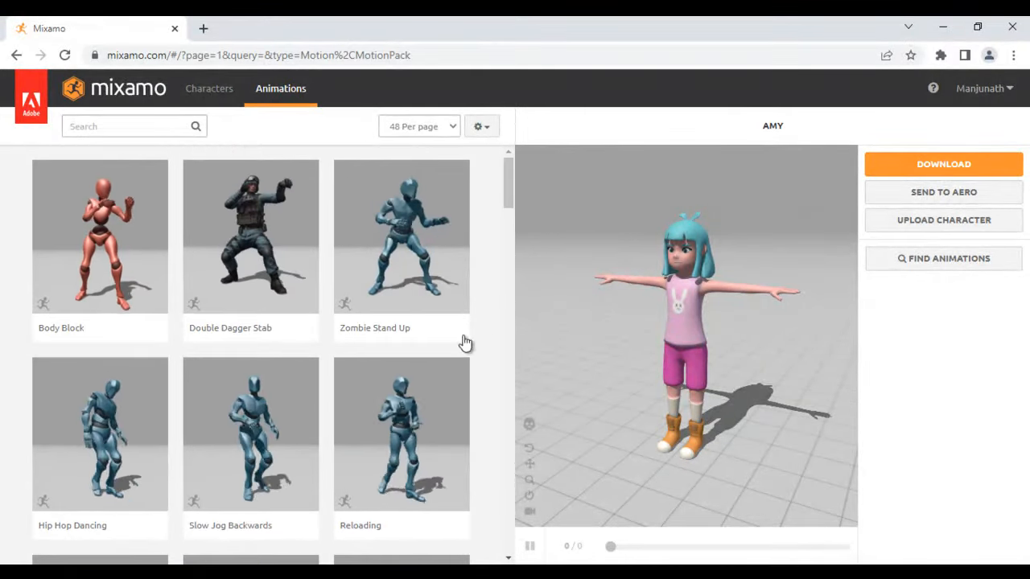
{"action": "left_click", "coordinate": [107, 127]}
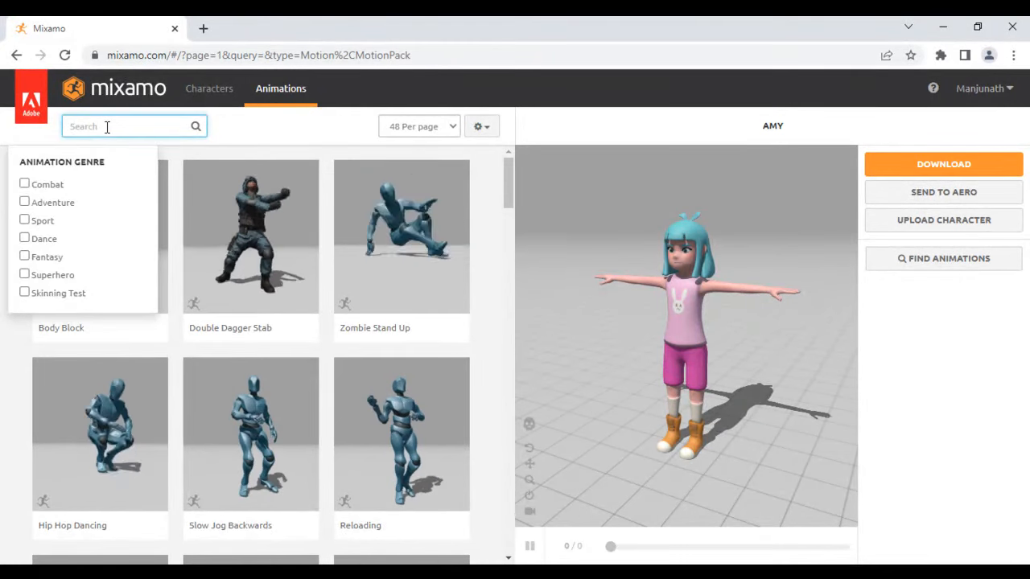
{"action": "type", "text": "happy idle"}
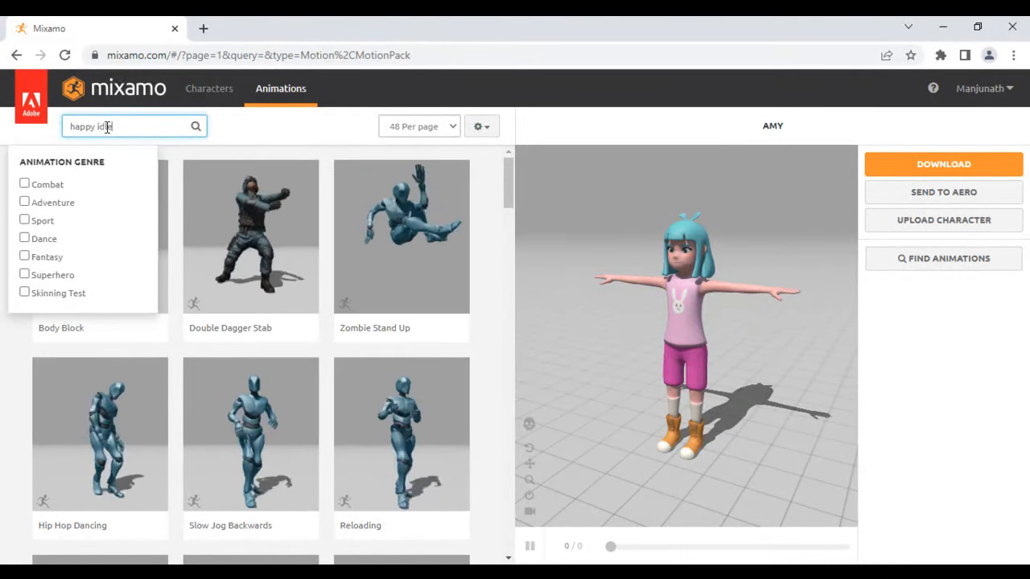
{"action": "key", "text": "Return"}
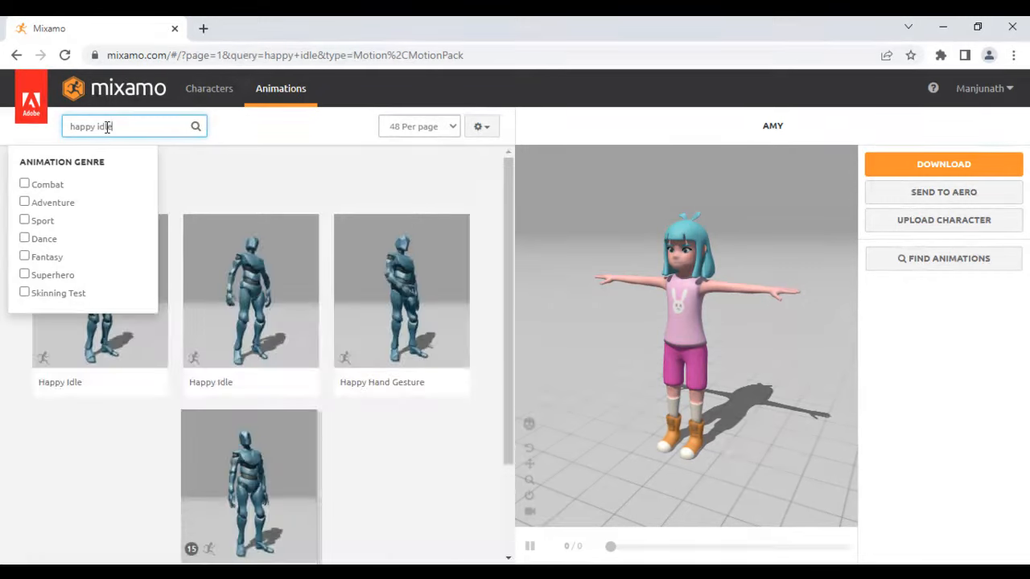
{"action": "left_click", "coordinate": [384, 491]}
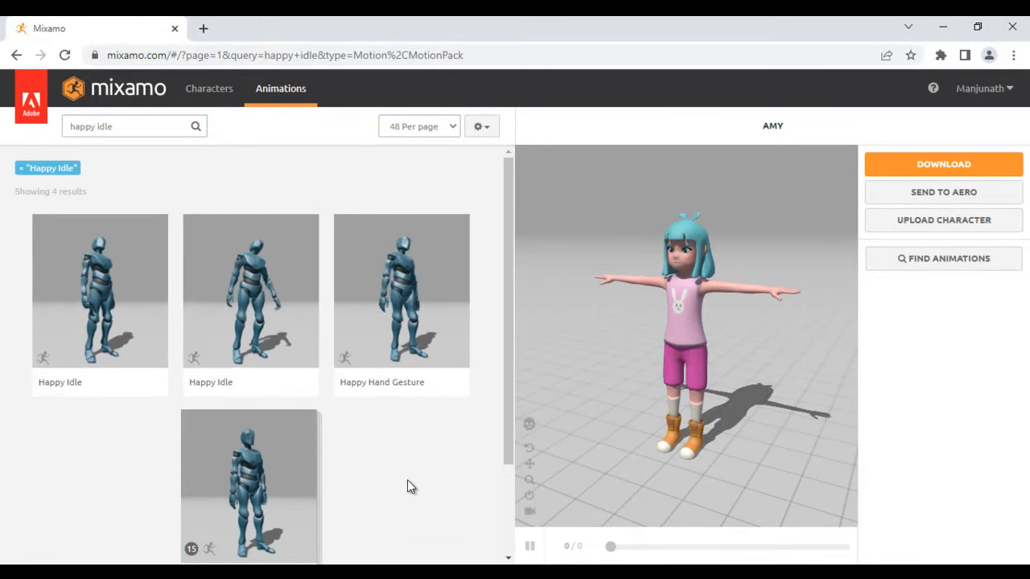
{"action": "left_click", "coordinate": [255, 301]}
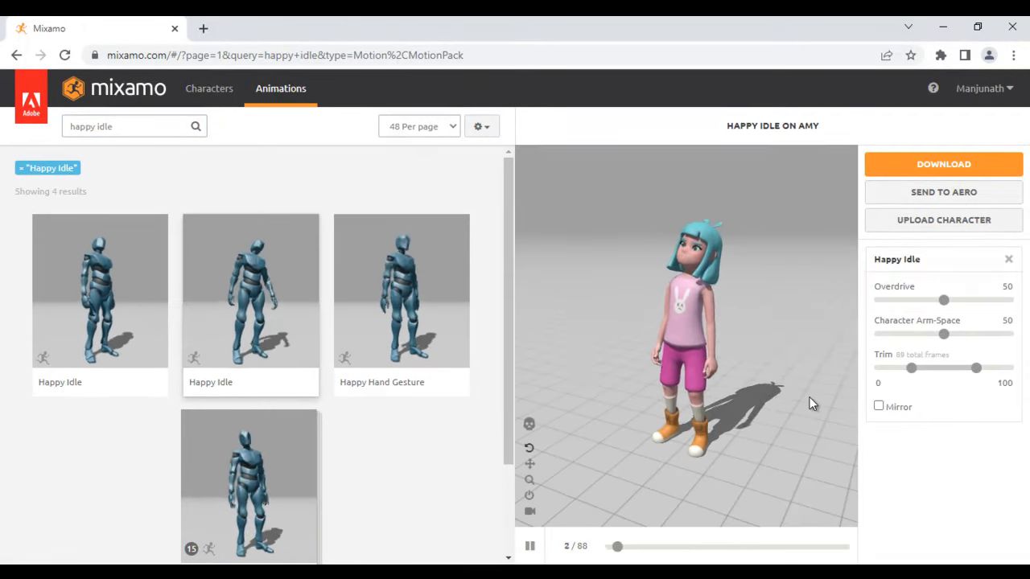
Download Amy with the Happy Idle animation in FBX for Unity format, with skin, at 30 frames per second without keyframe reduction.
{"action": "left_click", "coordinate": [949, 166]}
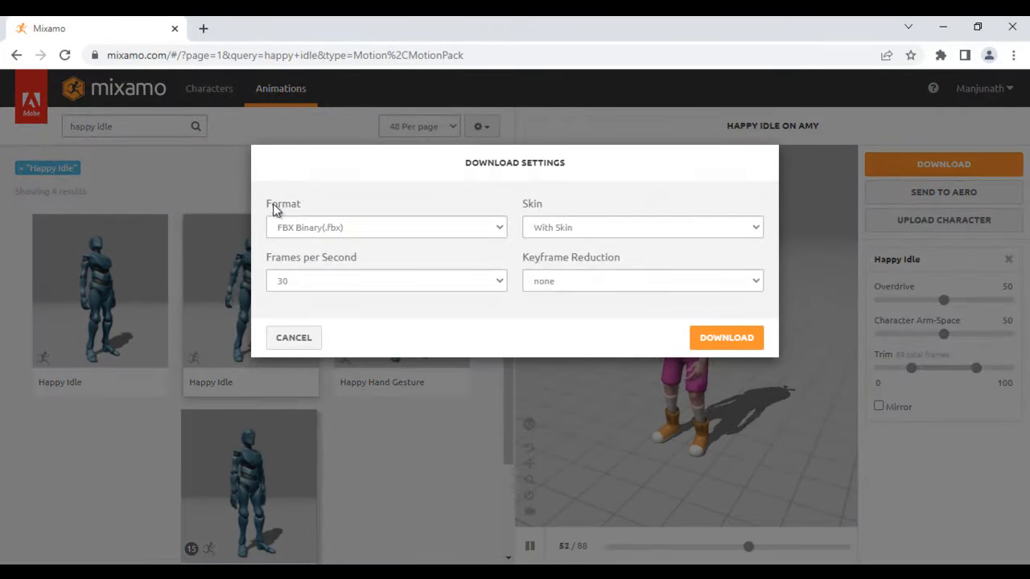
{"action": "left_click", "coordinate": [499, 229]}
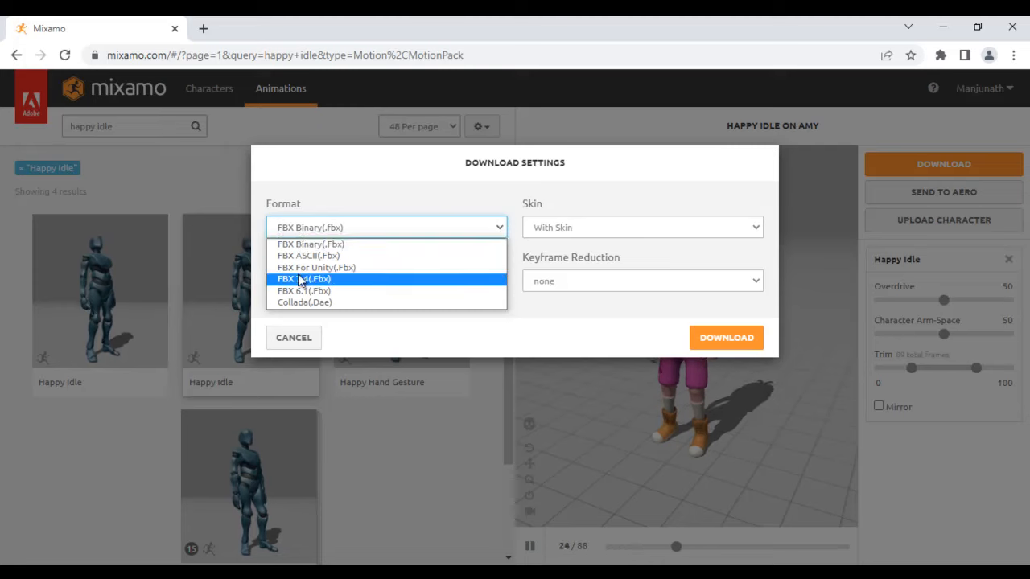
{"action": "left_click", "coordinate": [350, 271]}
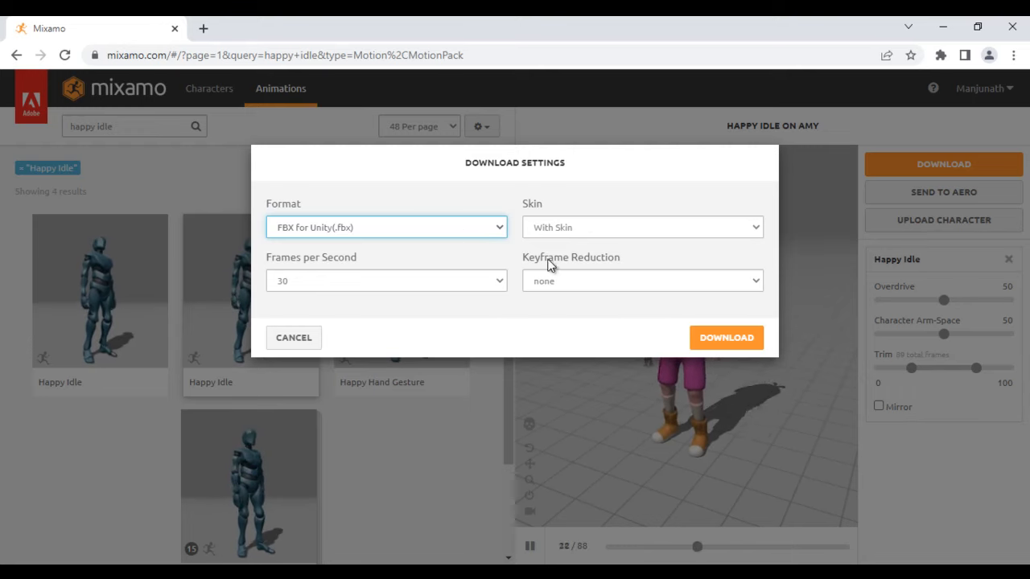
{"action": "left_click", "coordinate": [729, 338]}
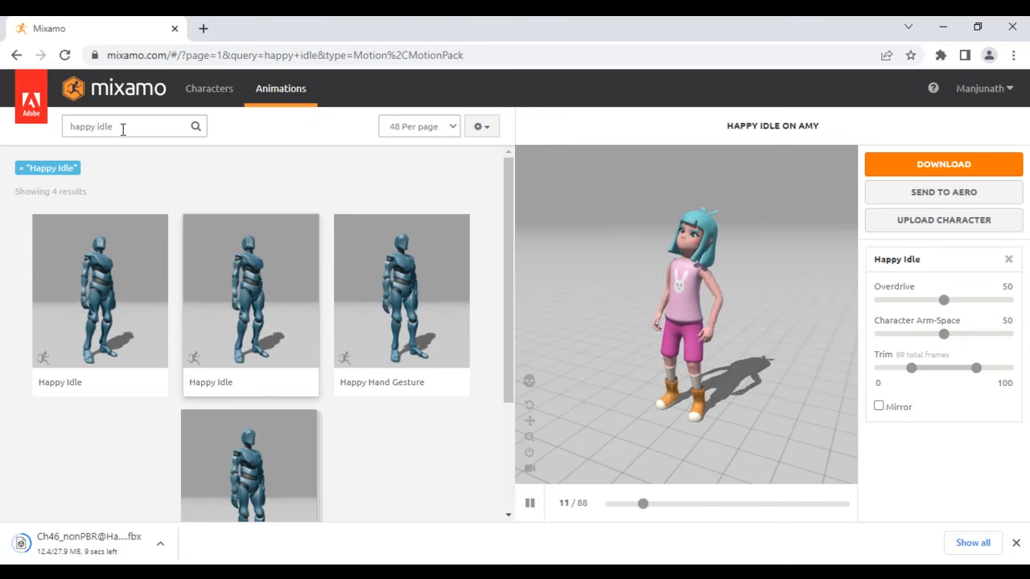
Search the animations for "run forward", apply the Run Forward shown on the woman in red, and make it run in place.
{"action": "left_click_drag", "start_coordinate": [124, 127], "coordinate": [30, 133]}
{"action": "type", "text": "run fo"}
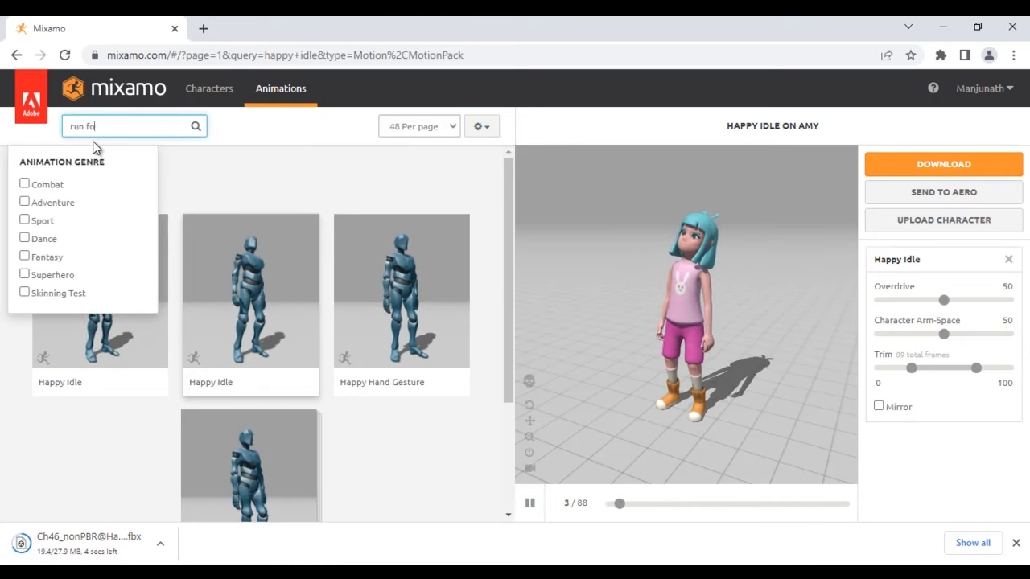
{"action": "type", "text": "rward"}
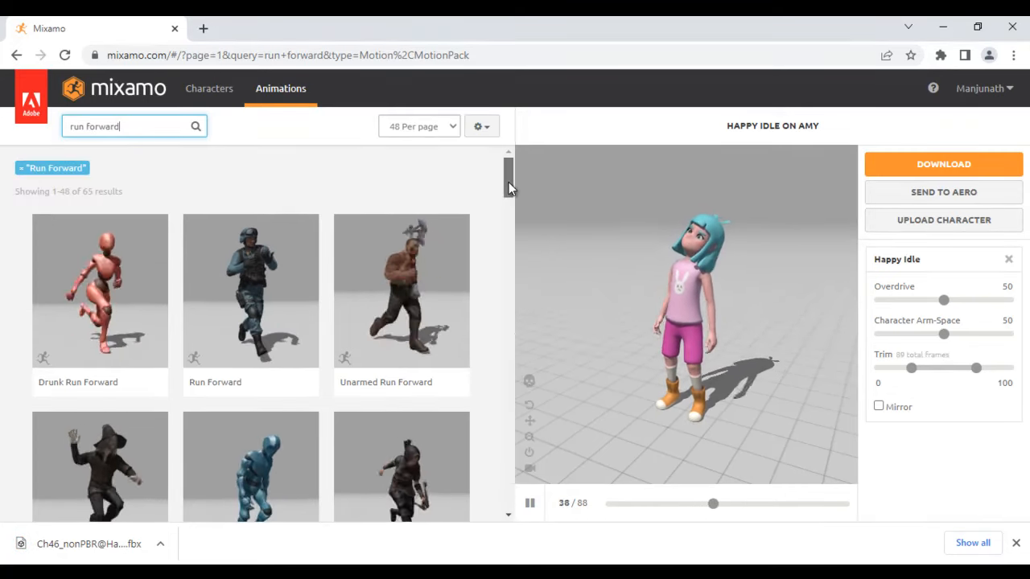
{"action": "left_click_drag", "start_coordinate": [509, 182], "coordinate": [509, 251]}
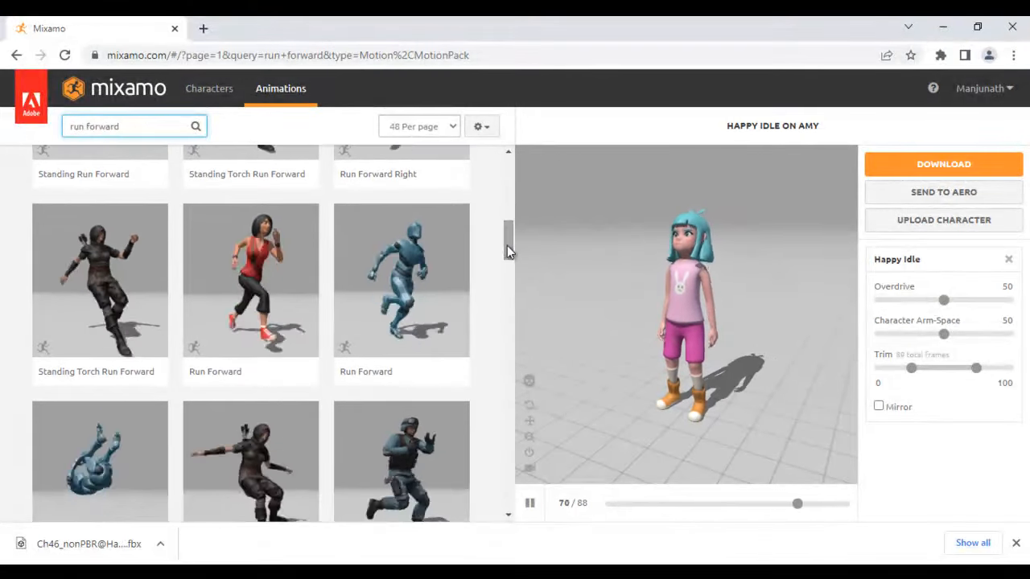
{"action": "left_click", "coordinate": [244, 278]}
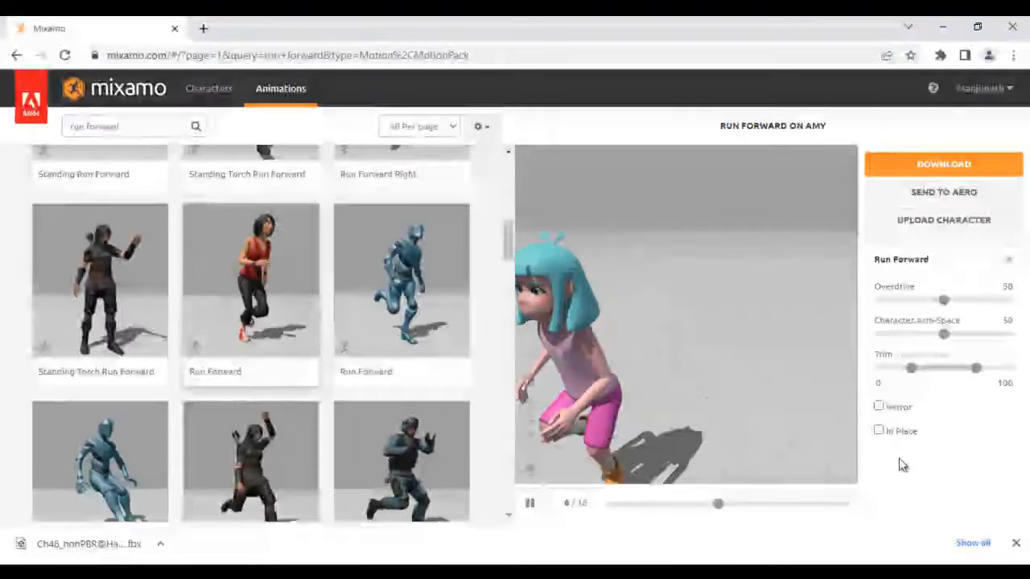
{"action": "left_click", "coordinate": [881, 432]}
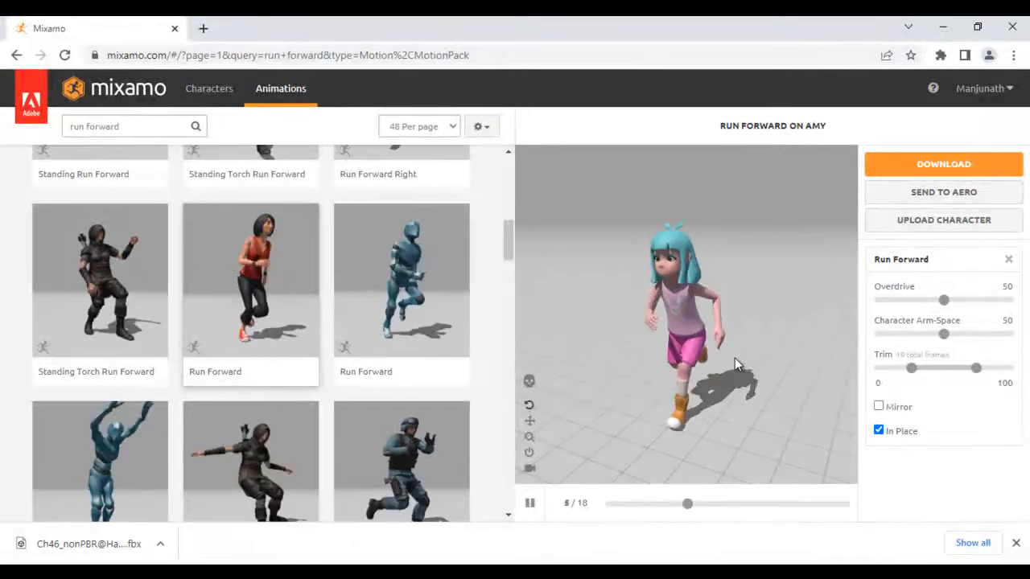
Download the Run Forward animation in FBX for Unity format, without skin, at 30 frames per second without keyframe reduction.
{"action": "left_click", "coordinate": [958, 165]}
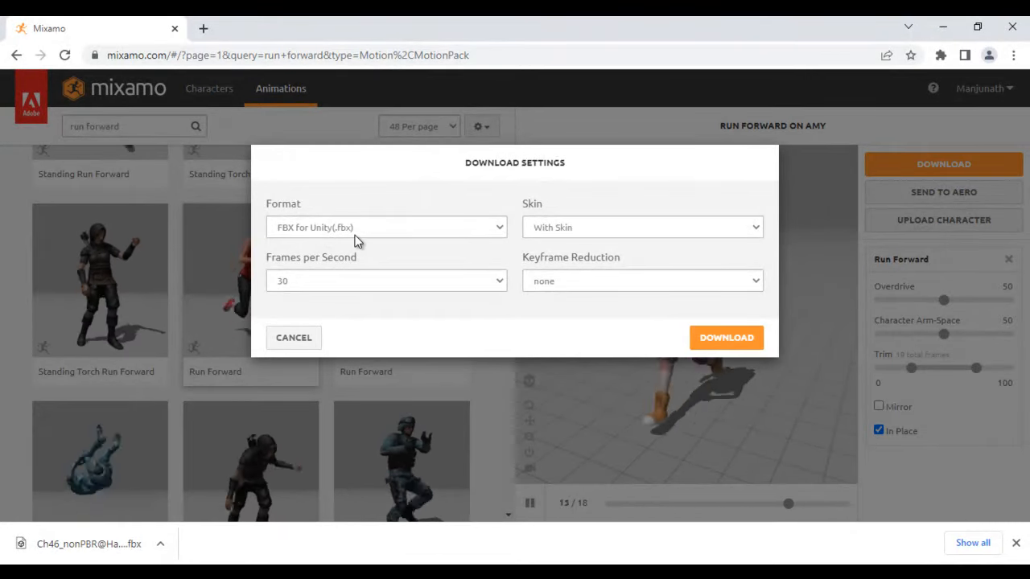
{"action": "left_click", "coordinate": [587, 231]}
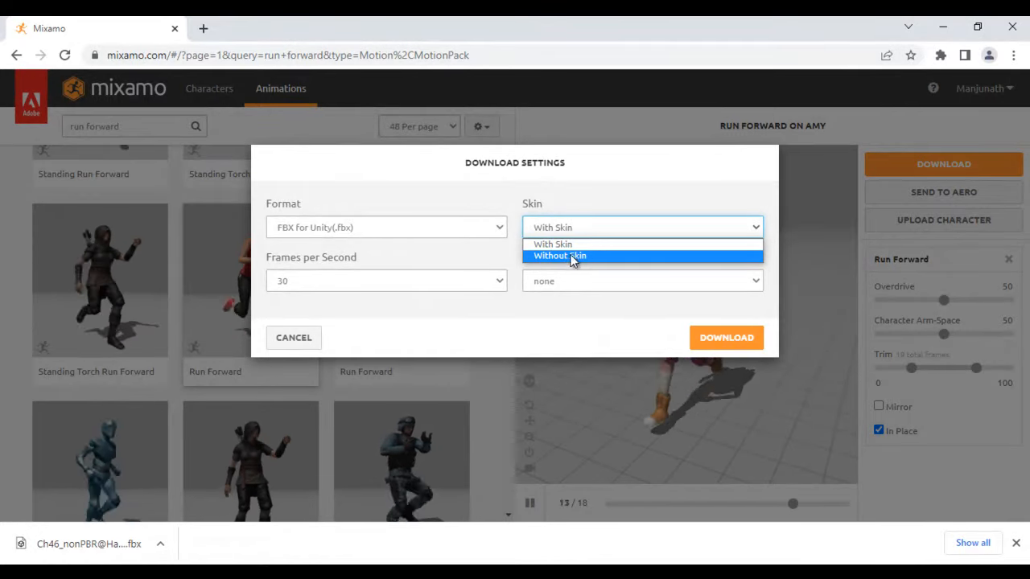
{"action": "left_click", "coordinate": [573, 257]}
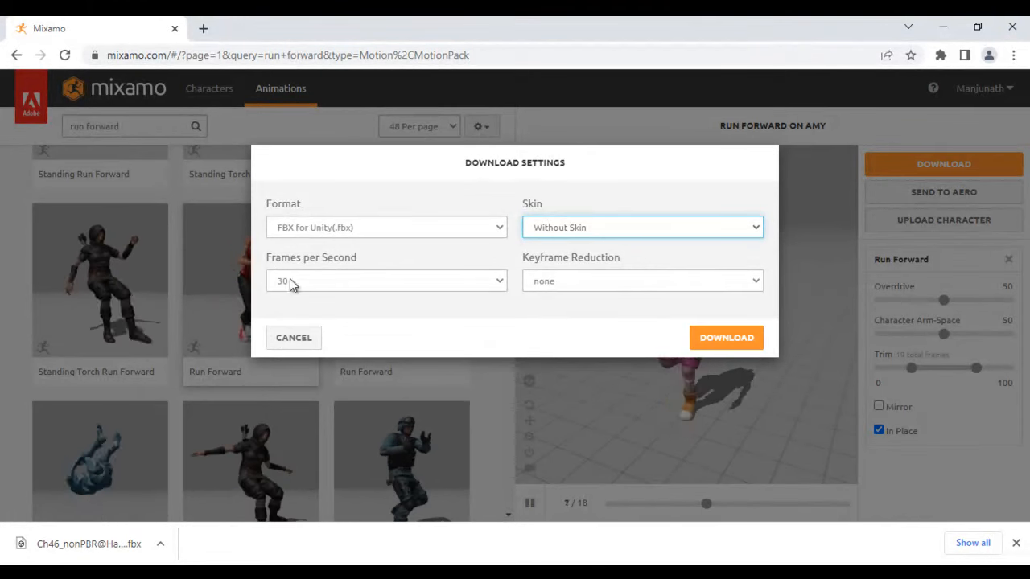
{"action": "left_click", "coordinate": [735, 339]}
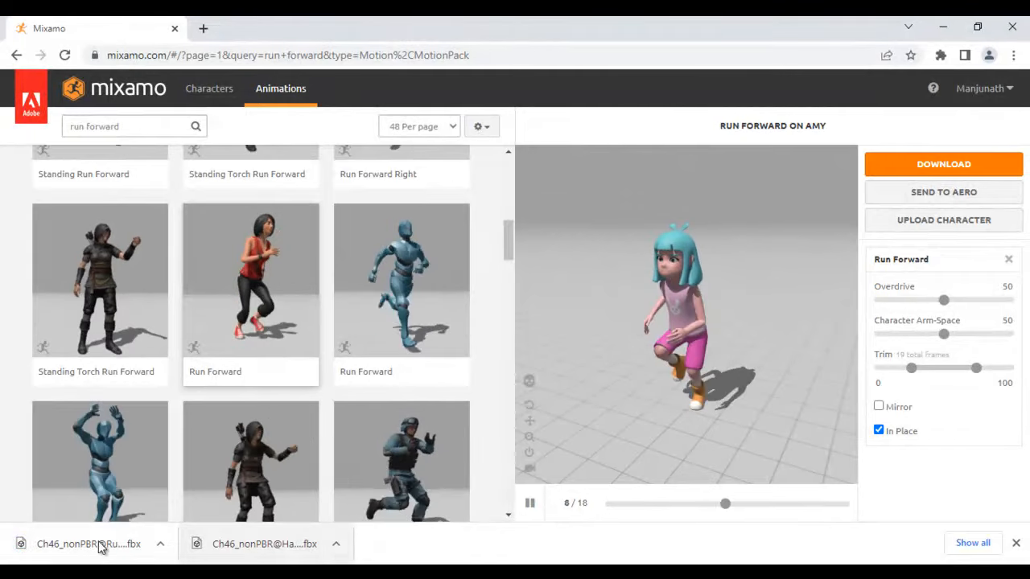
Show the downloaded Happy Idle file in its folder and select it.
{"action": "left_click", "coordinate": [333, 545]}
{"action": "left_click", "coordinate": [378, 492]}
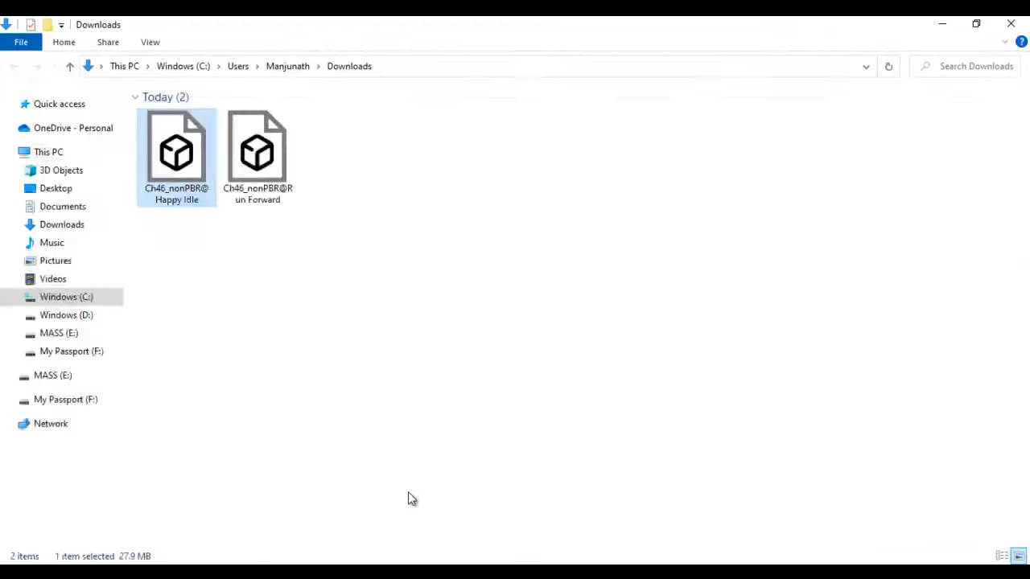
{"action": "left_click", "coordinate": [278, 173]}
{"action": "left_click", "coordinate": [183, 161]}
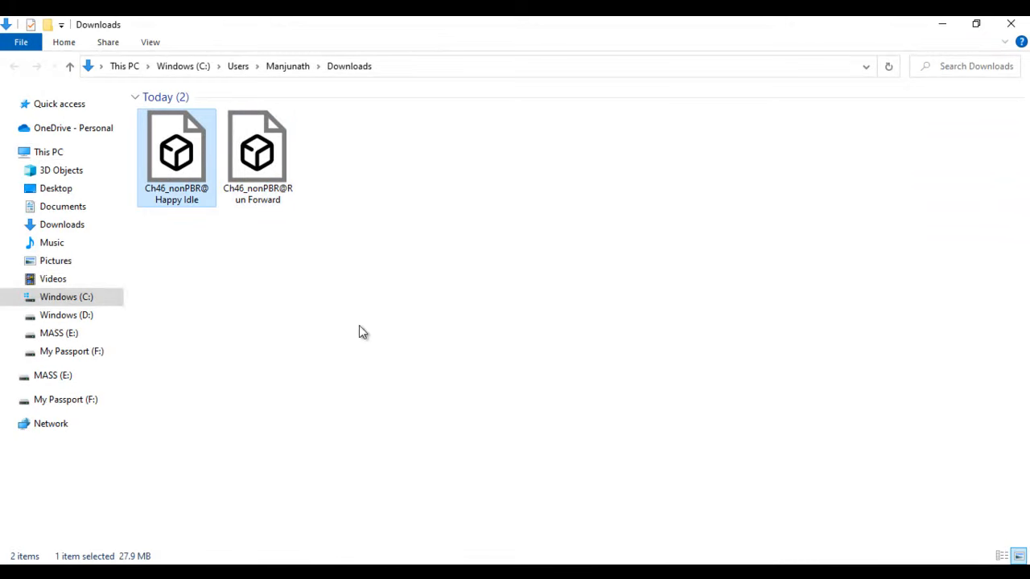
Rename the Happy Idle file to Amy_Happy_Idle.
{"action": "left_click", "coordinate": [186, 198]}
{"action": "left_click_drag", "start_coordinate": [206, 190], "coordinate": [119, 189]}
{"action": "type", "text": "Amy"}
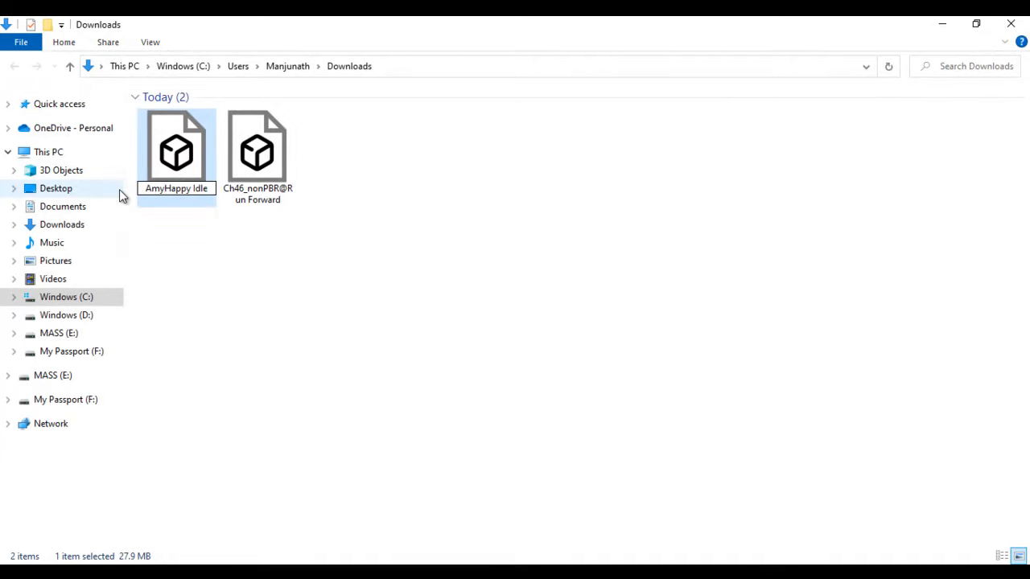
{"action": "type", "text": "_"}
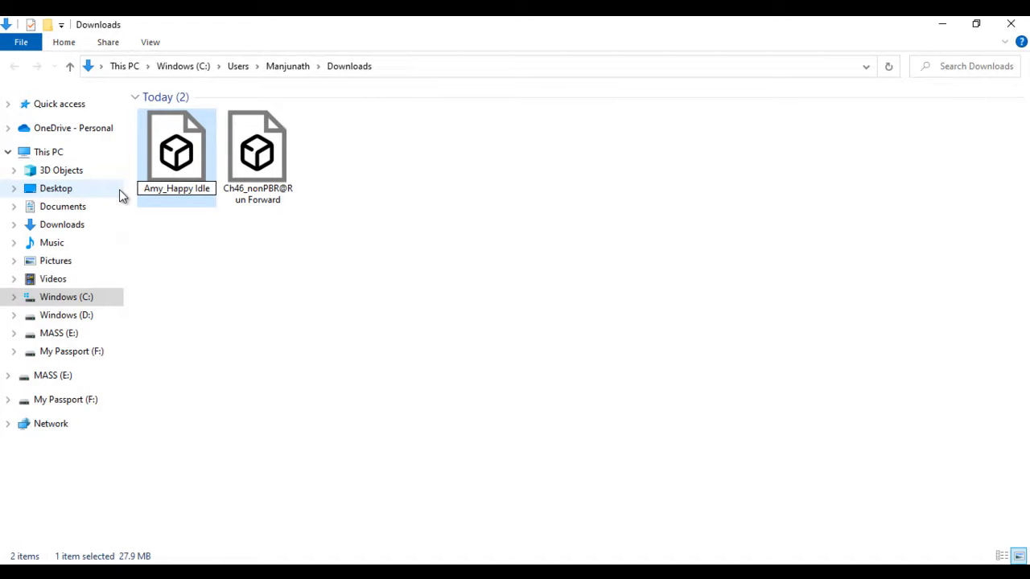
{"action": "left_click", "coordinate": [195, 190]}
{"action": "key", "text": "BackSpace"}
{"action": "type", "text": "_"}
{"action": "key", "text": "Return"}
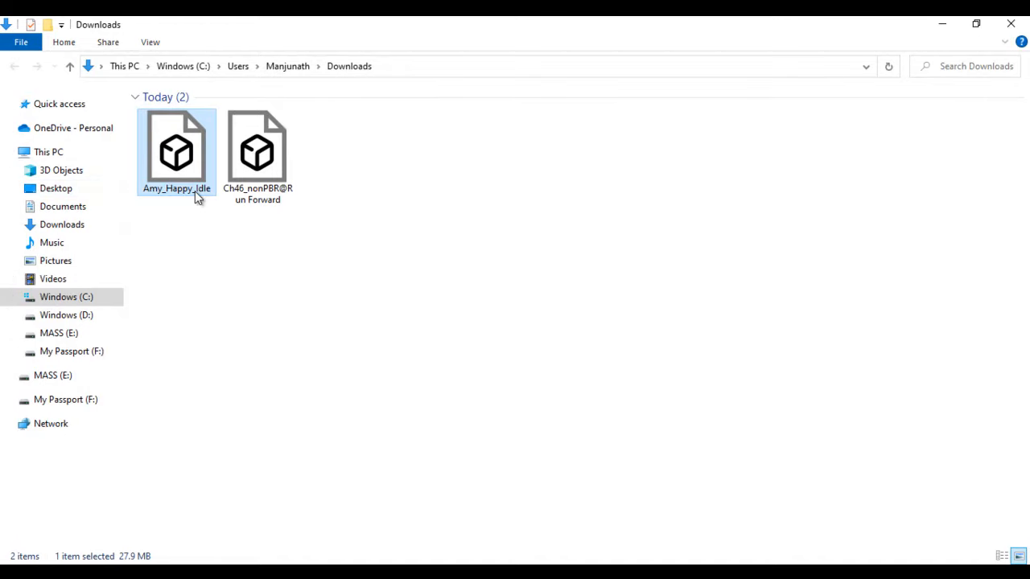
Rename the Run Forward file to Amy_Run_Forward.
{"action": "left_click", "coordinate": [251, 198]}
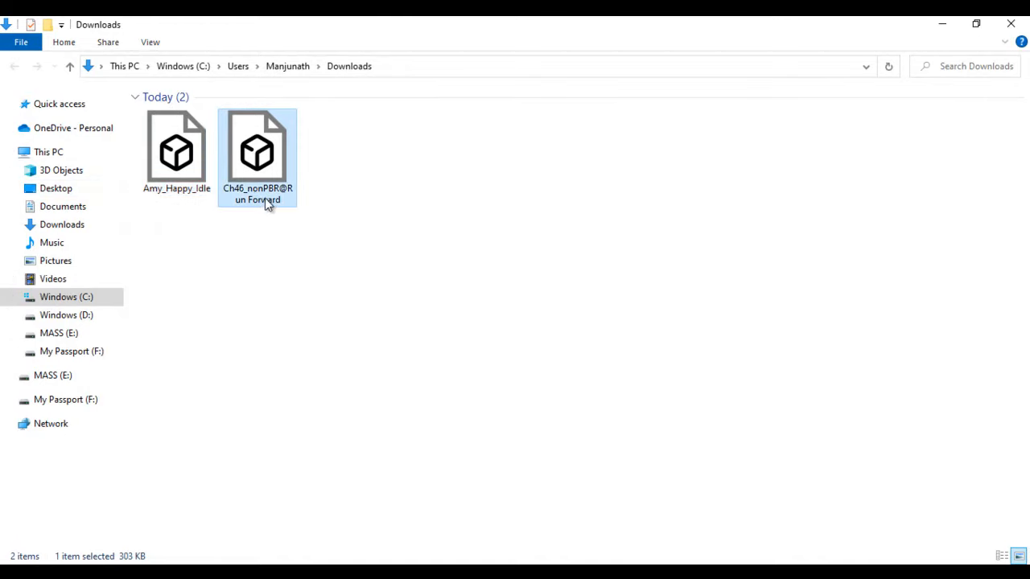
{"action": "left_click", "coordinate": [265, 198]}
{"action": "left_click_drag", "start_coordinate": [284, 189], "coordinate": [215, 191]}
{"action": "type", "text": "Amy_Run Forward"}
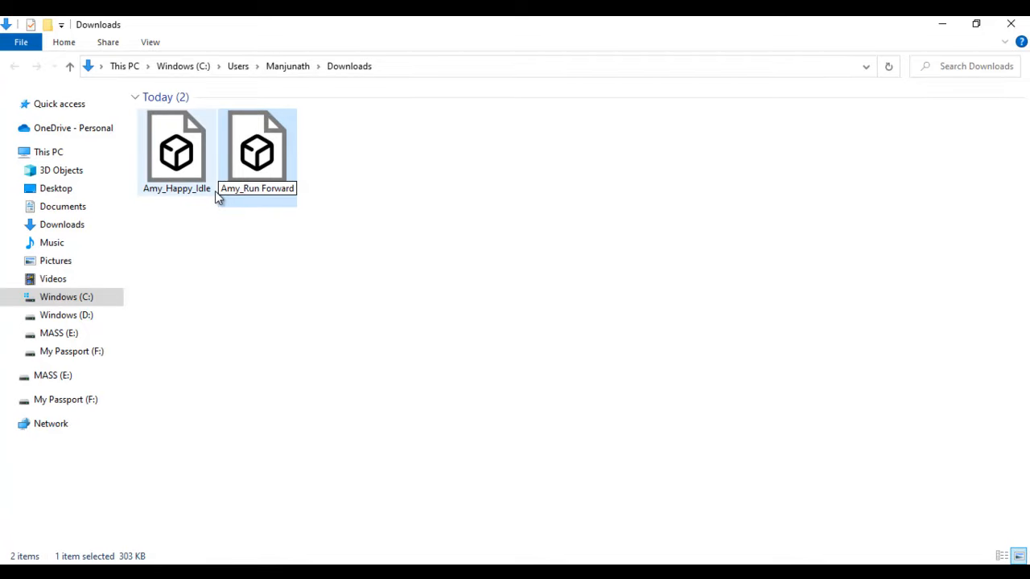
{"action": "left_click", "coordinate": [263, 189]}
{"action": "key", "text": "BackSpace"}
{"action": "type", "text": "_"}
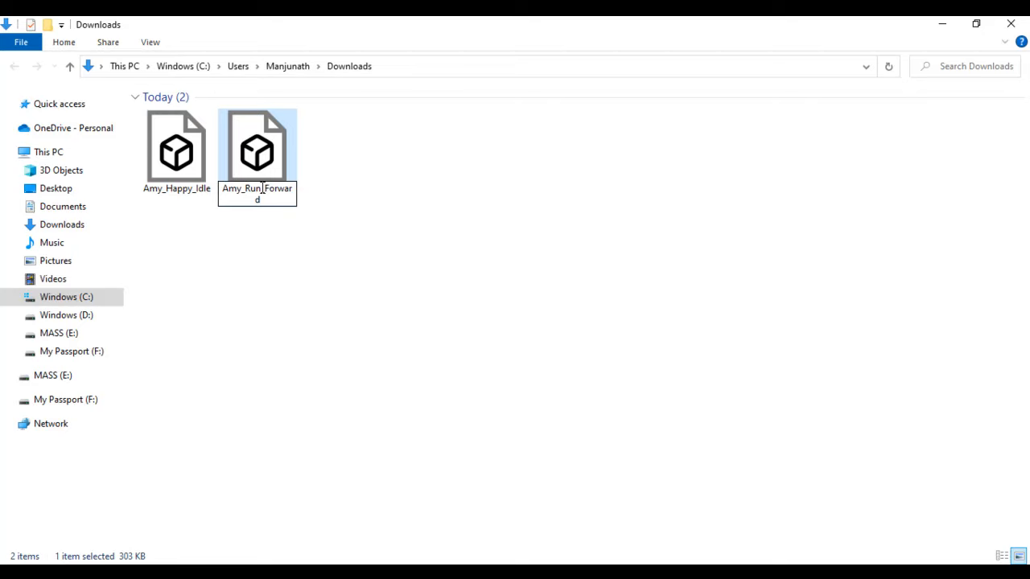
{"action": "left_click", "coordinate": [375, 266]}
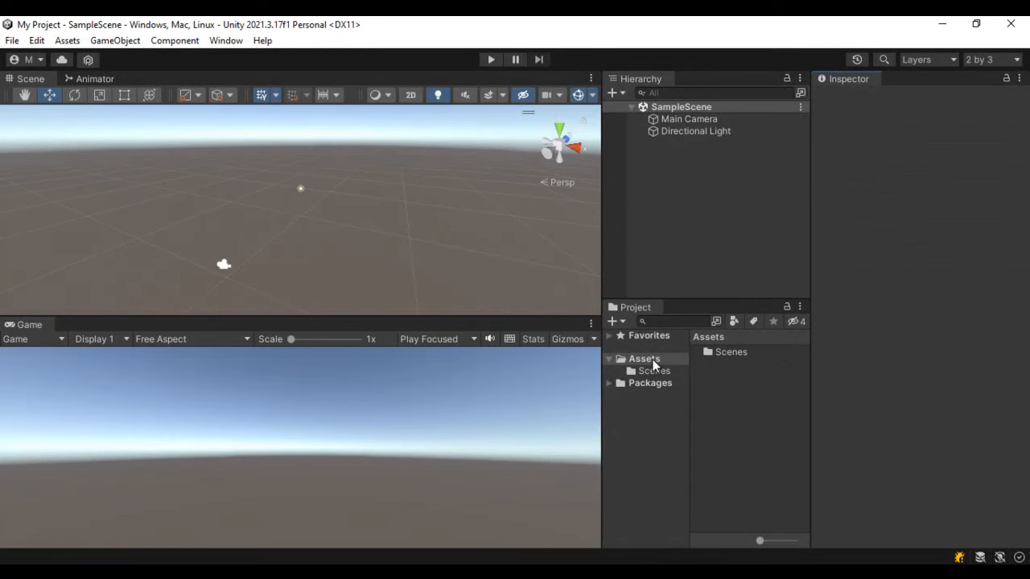
Create a folder named Models inside Assets and open it.
{"action": "right_click", "coordinate": [653, 360]}
{"action": "mouse_move", "coordinate": [692, 175]}
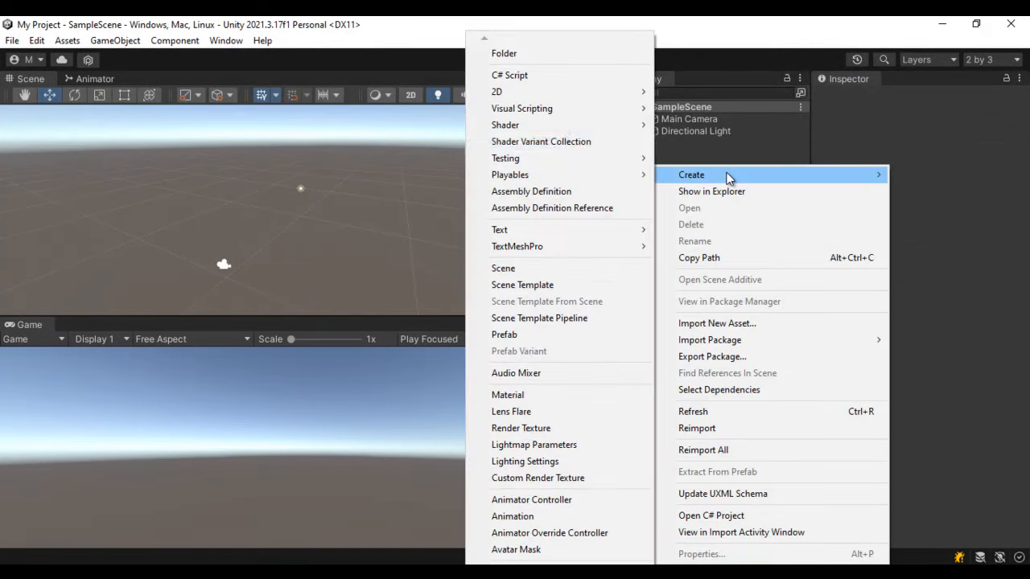
{"action": "left_click", "coordinate": [554, 57]}
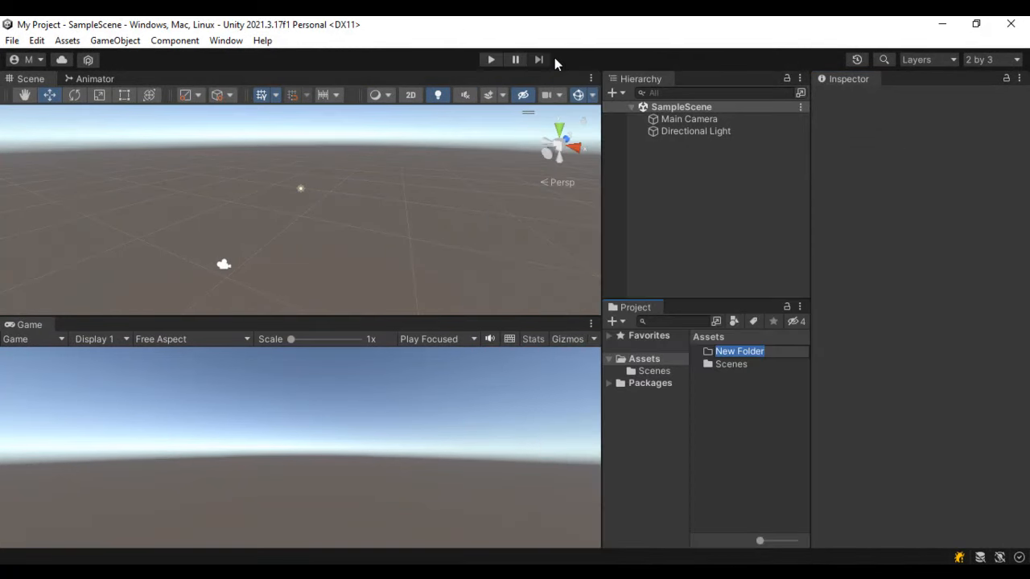
{"action": "type", "text": "Models"}
{"action": "key", "text": "Return"}
{"action": "left_click", "coordinate": [665, 372]}
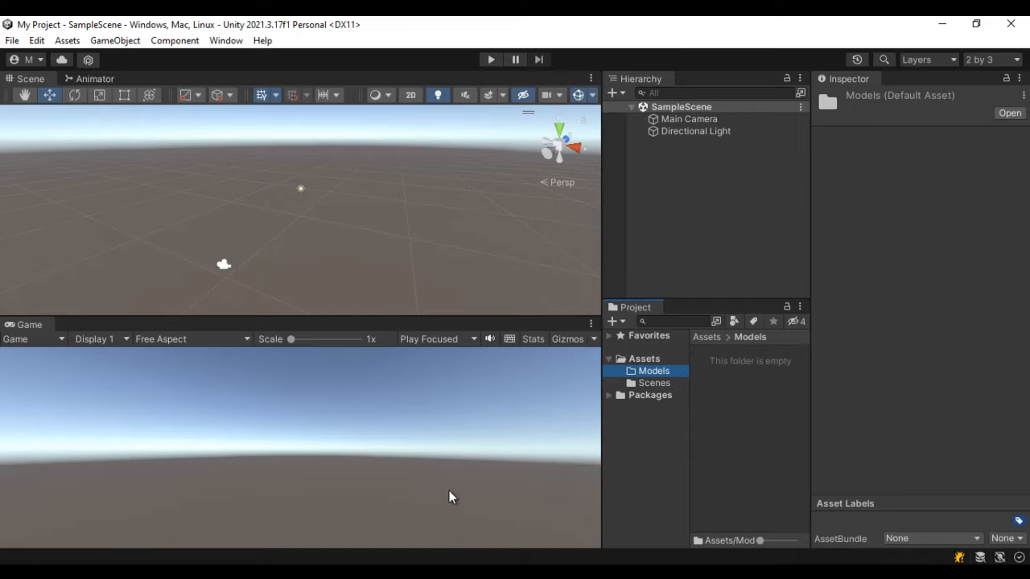
Import the Amy_Happy_Idle and Amy_Run_Forward files from the Downloads folder into the Unity project's Models folder.
{"action": "left_click", "coordinate": [383, 534]}
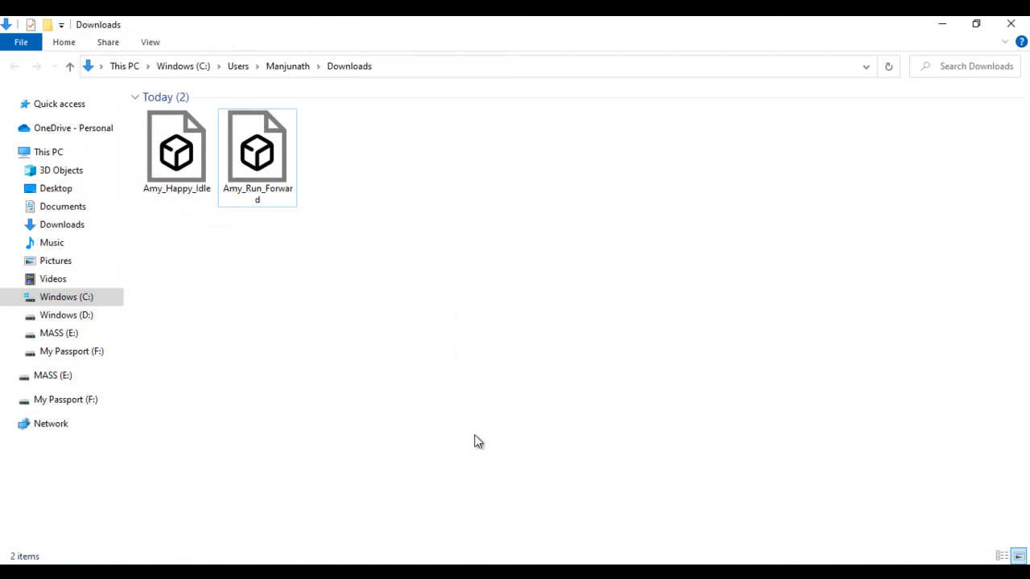
{"action": "left_click", "coordinate": [184, 164]}
{"action": "left_click", "coordinate": [254, 160], "text": "ctrl"}
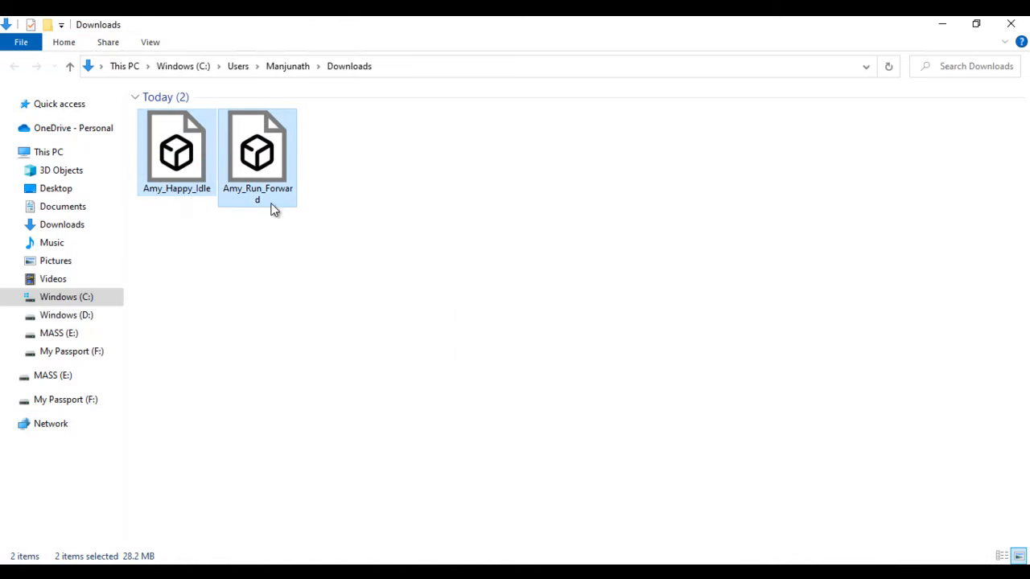
{"action": "left_click_drag", "start_coordinate": [273, 181], "coordinate": [664, 375]}
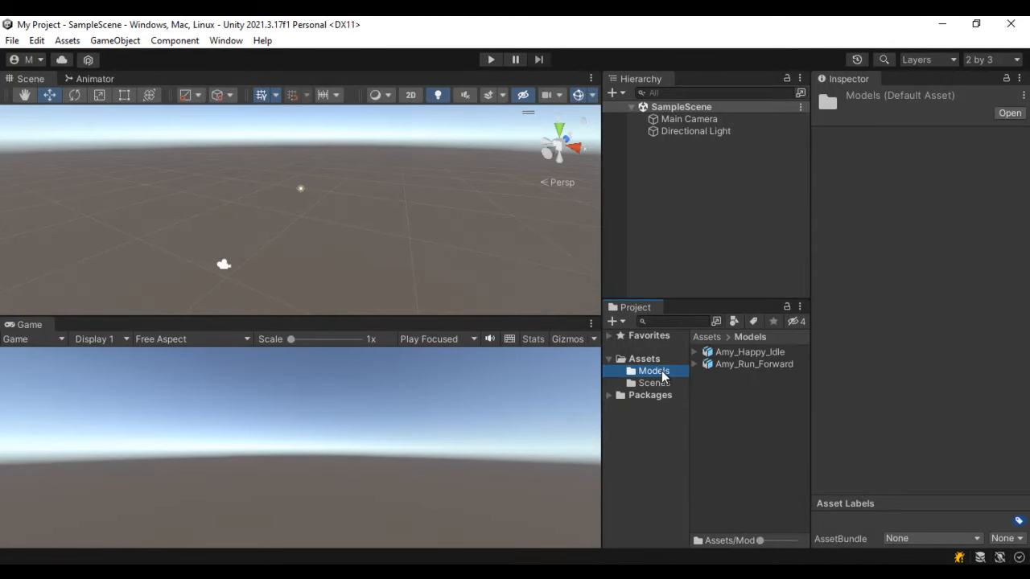
Apply Use External Materials (Legacy) as Amy_Happy_Idle's material location, fix the normal map setting and inspect the model preview.
{"action": "left_click", "coordinate": [767, 354]}
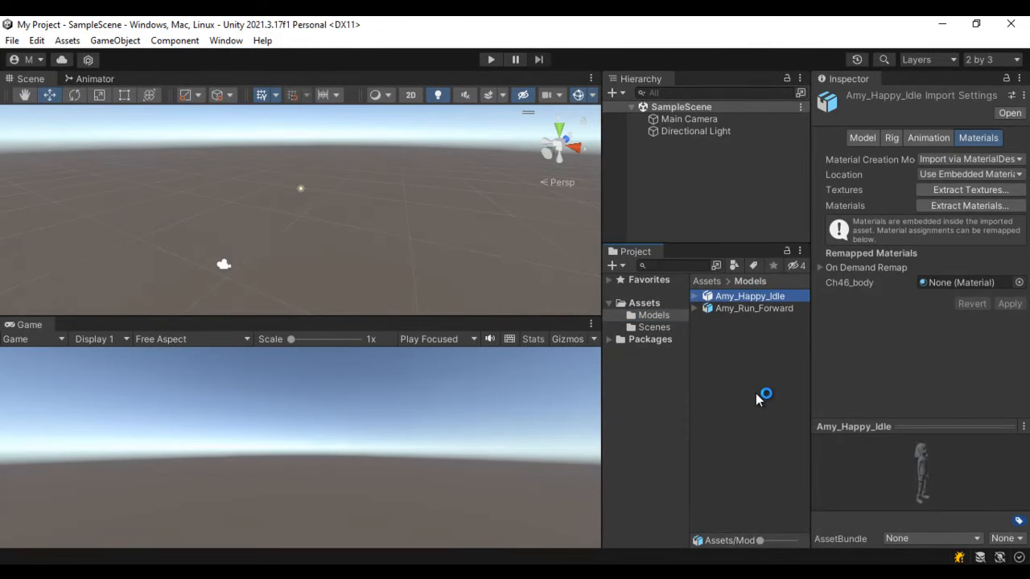
{"action": "left_click_drag", "start_coordinate": [920, 427], "coordinate": [920, 343]}
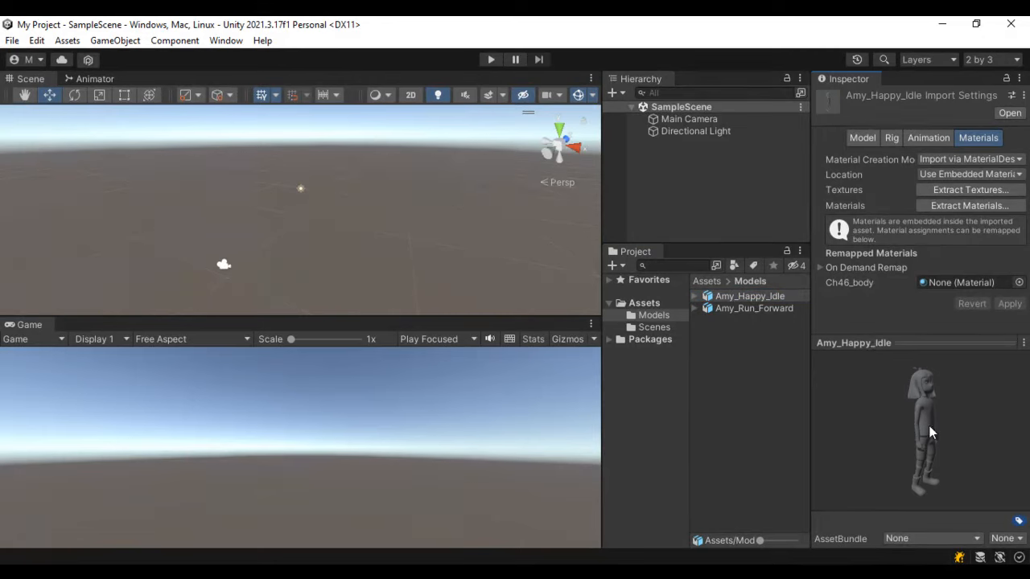
{"action": "left_click_drag", "start_coordinate": [931, 432], "coordinate": [881, 431]}
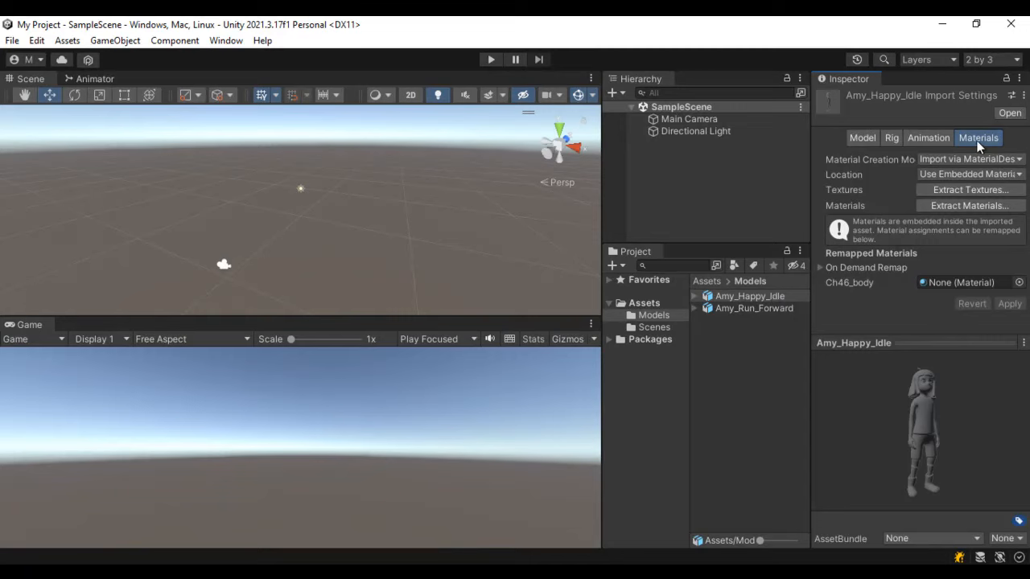
{"action": "left_click", "coordinate": [947, 173]}
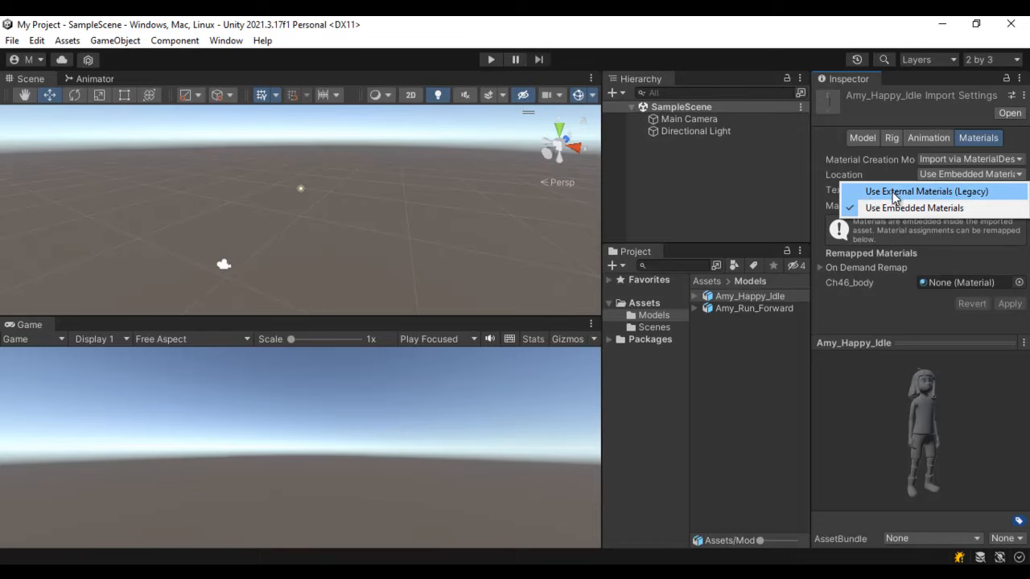
{"action": "left_click", "coordinate": [929, 193]}
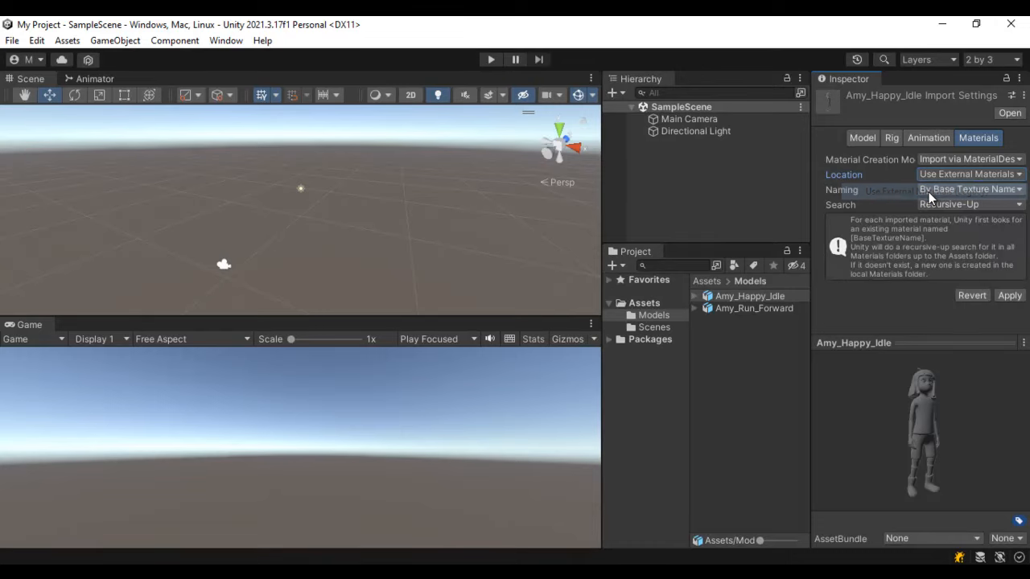
{"action": "left_click", "coordinate": [1009, 296]}
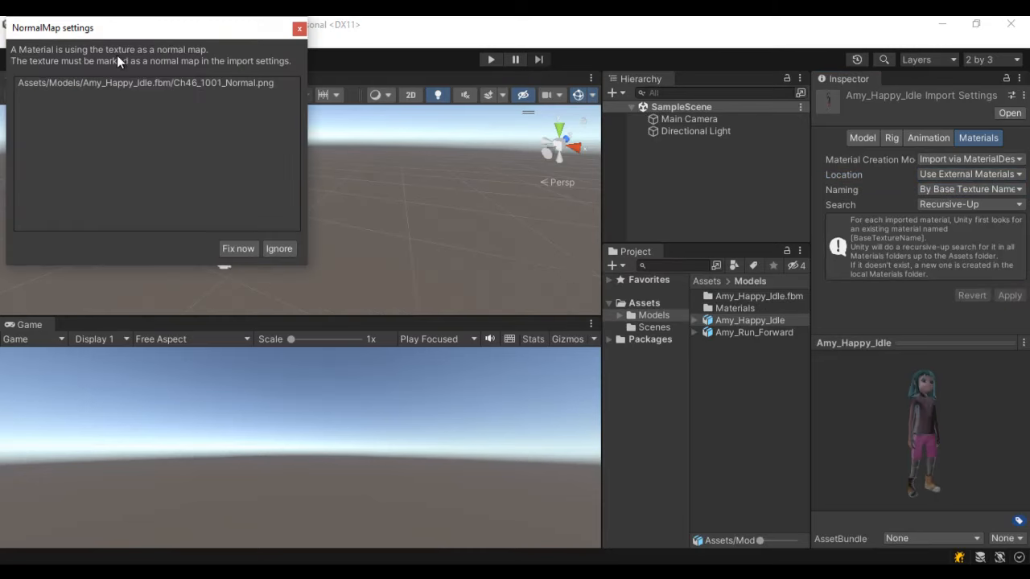
{"action": "left_click", "coordinate": [241, 248]}
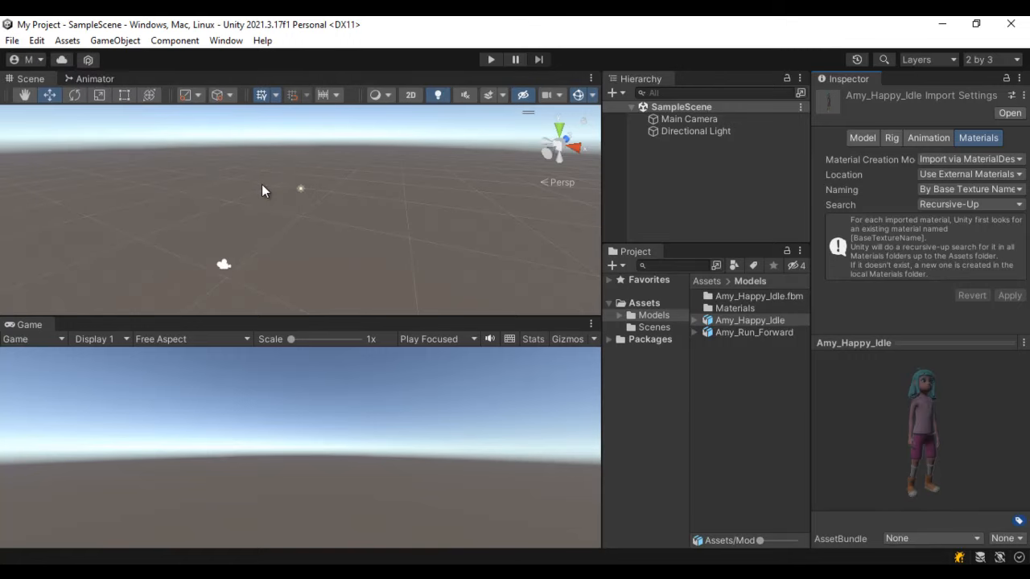
{"action": "left_click_drag", "start_coordinate": [926, 414], "coordinate": [894, 440]}
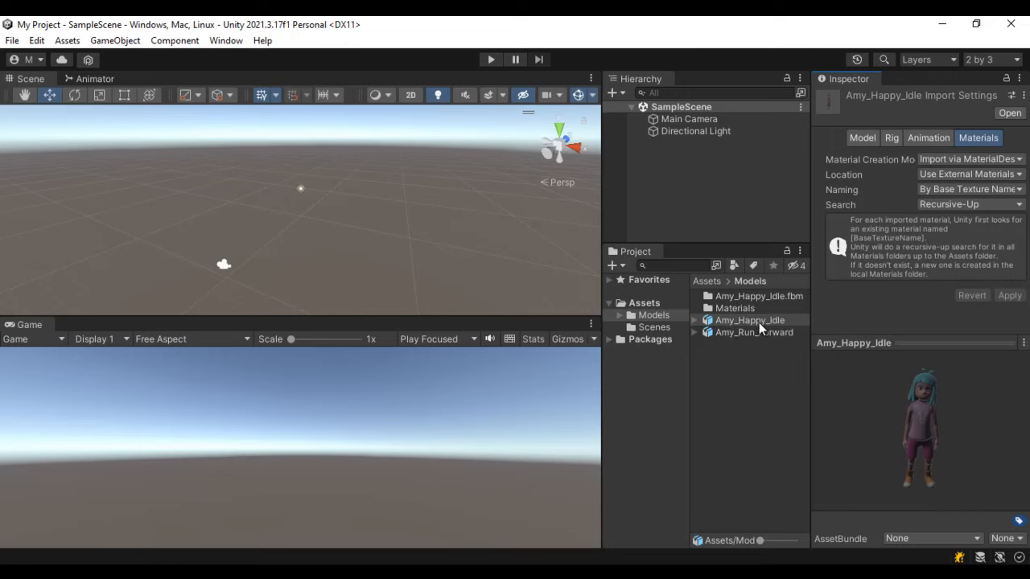
Add the Amy_Happy_Idle model to the SampleScene hierarchy and rename the object Amy.
{"action": "left_click_drag", "start_coordinate": [738, 321], "coordinate": [651, 162]}
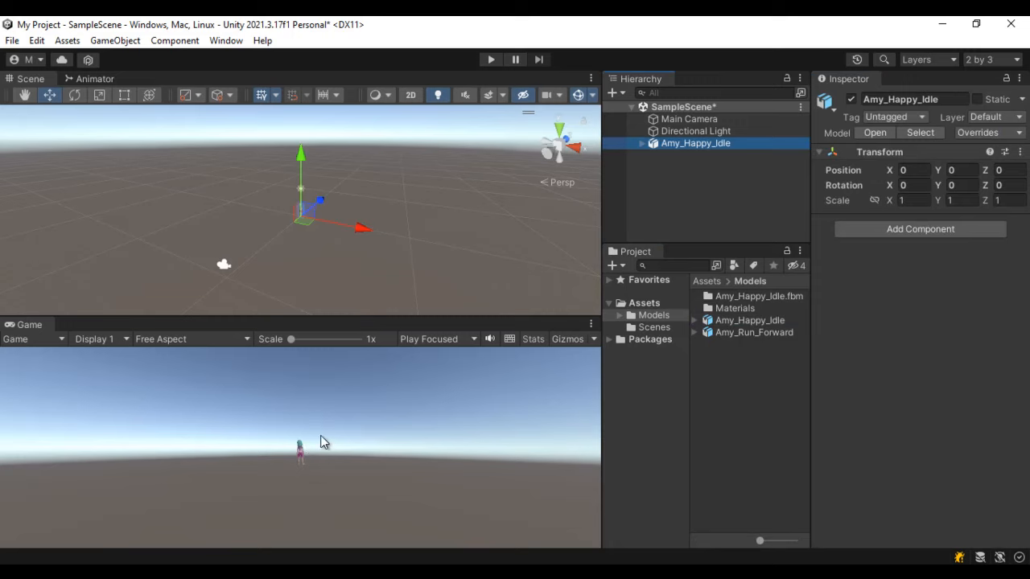
{"action": "left_click", "coordinate": [692, 143]}
{"action": "key", "text": "BackSpace"}
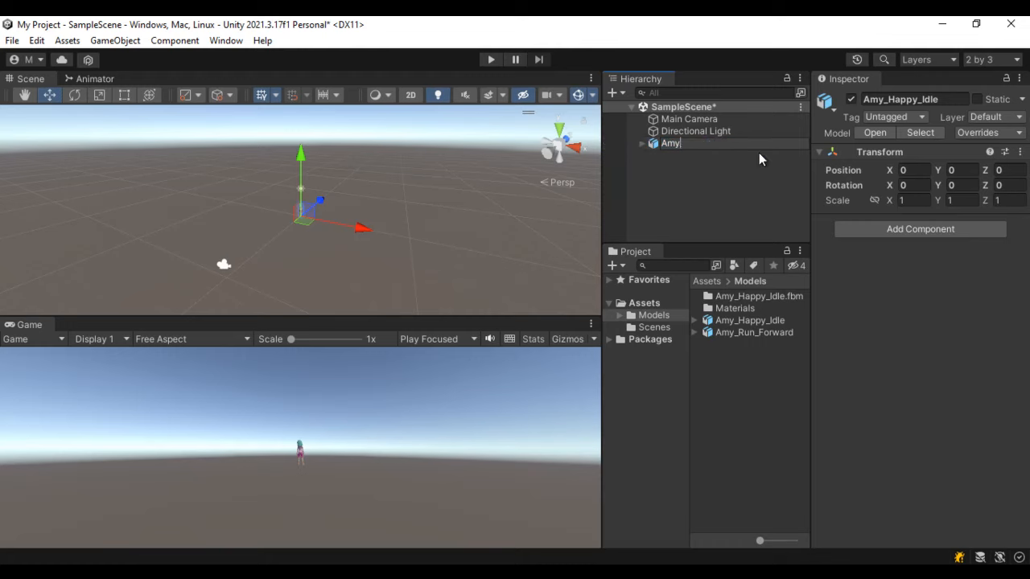
{"action": "key", "text": "Return"}
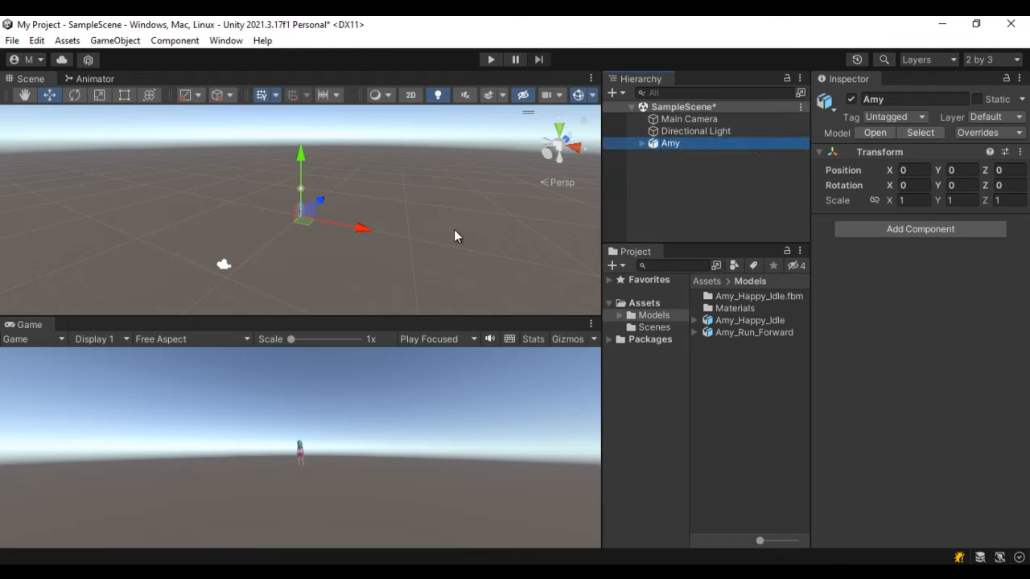
Frame Amy in the scene view and set her Y rotation to 180.
{"action": "left_click", "coordinate": [363, 233]}
{"action": "key", "text": "f"}
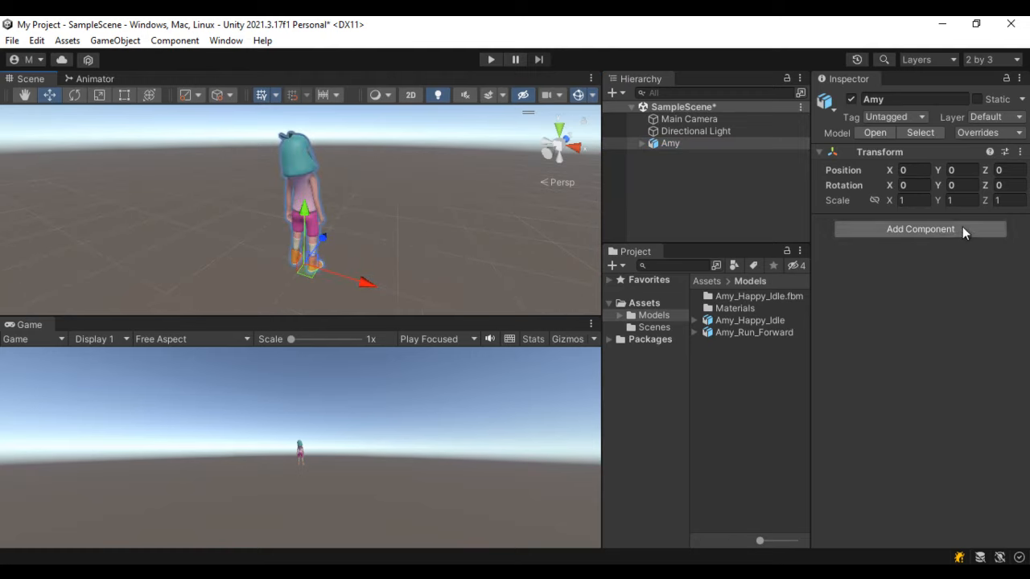
{"action": "left_click", "coordinate": [964, 186]}
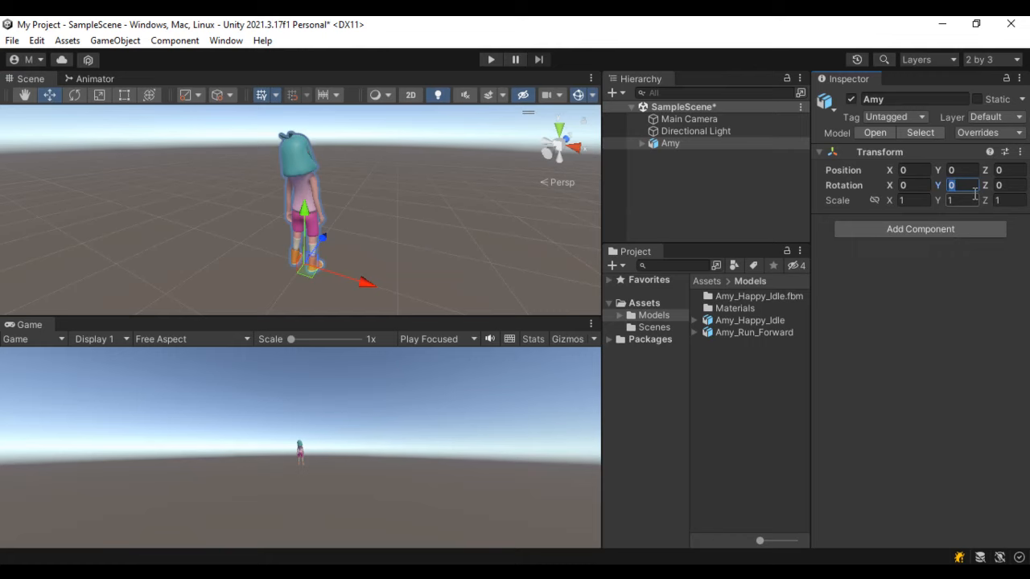
{"action": "type", "text": "180"}
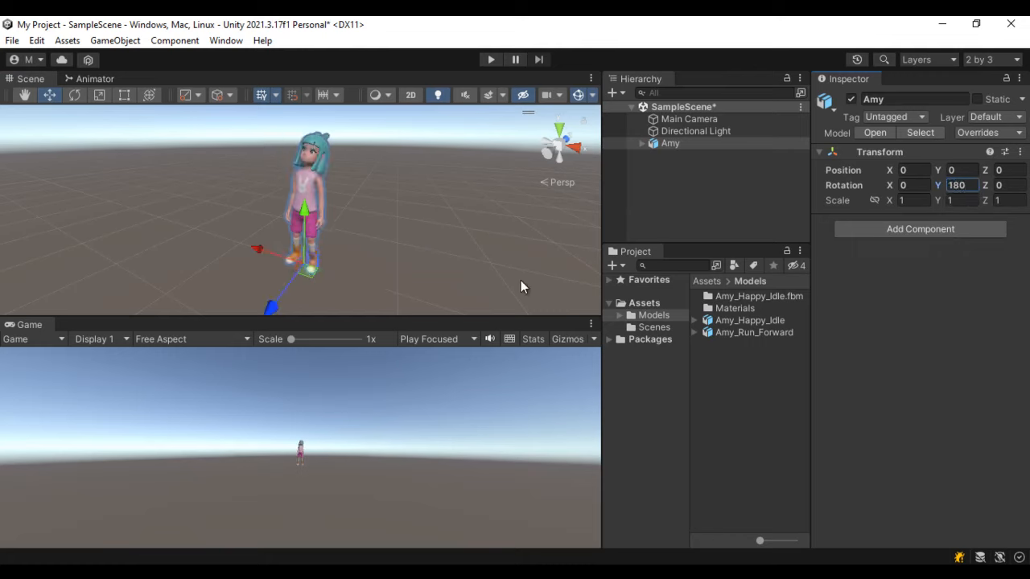
Move Amy along the Z axis toward the camera to about -7.59, keeping her selected.
{"action": "scroll", "coordinate": [403, 242], "scroll_direction": "down", "scroll_amount": 5}
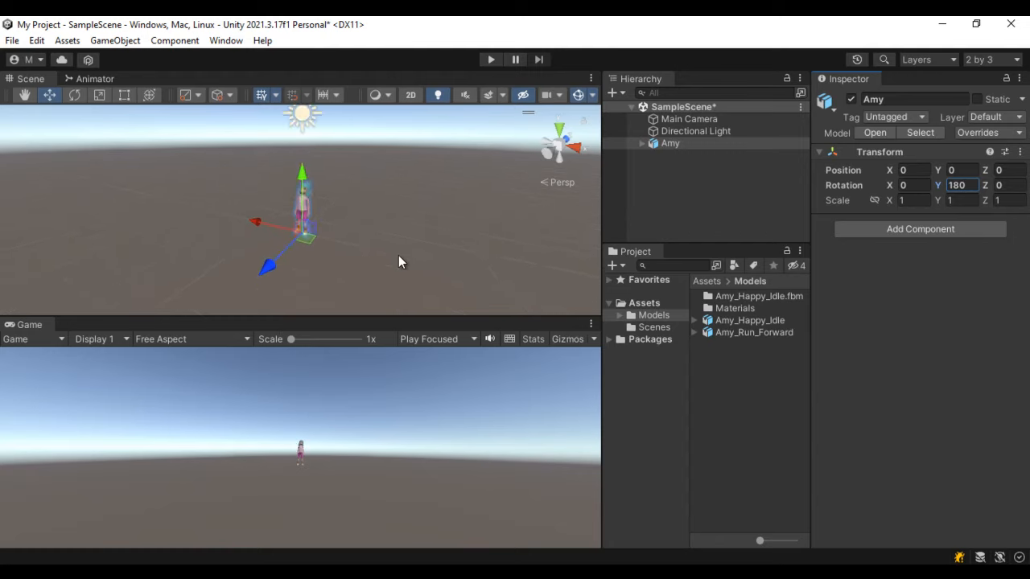
{"action": "scroll", "coordinate": [399, 256], "scroll_direction": "down", "scroll_amount": 5}
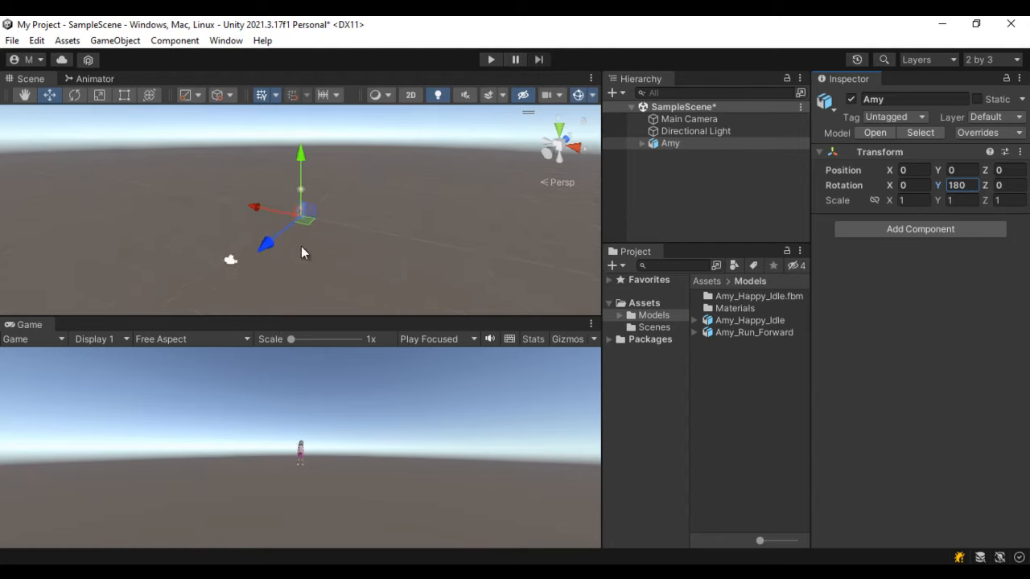
{"action": "left_click_drag", "start_coordinate": [266, 248], "coordinate": [222, 282]}
{"action": "left_click", "coordinate": [685, 186]}
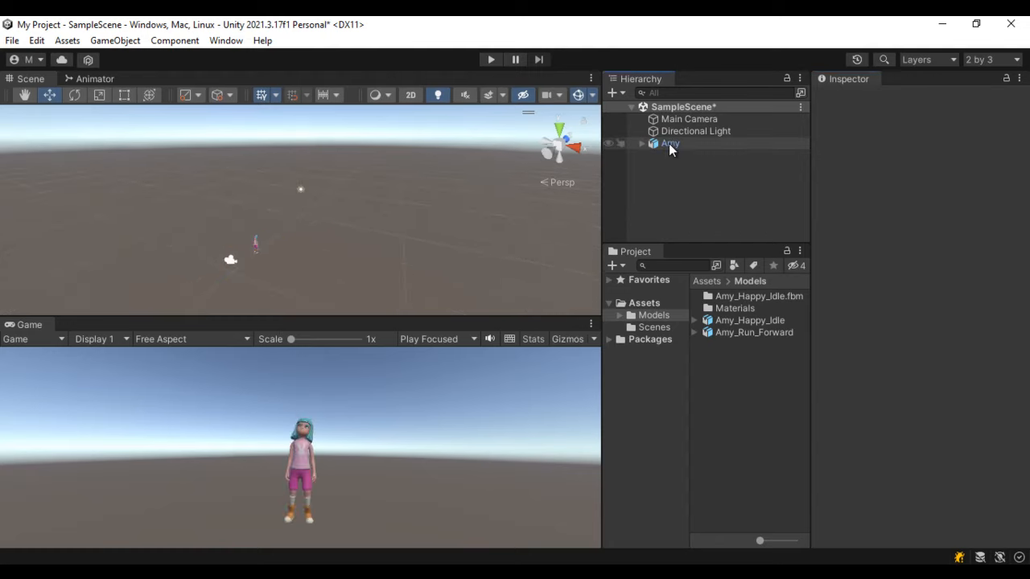
{"action": "left_click", "coordinate": [669, 145]}
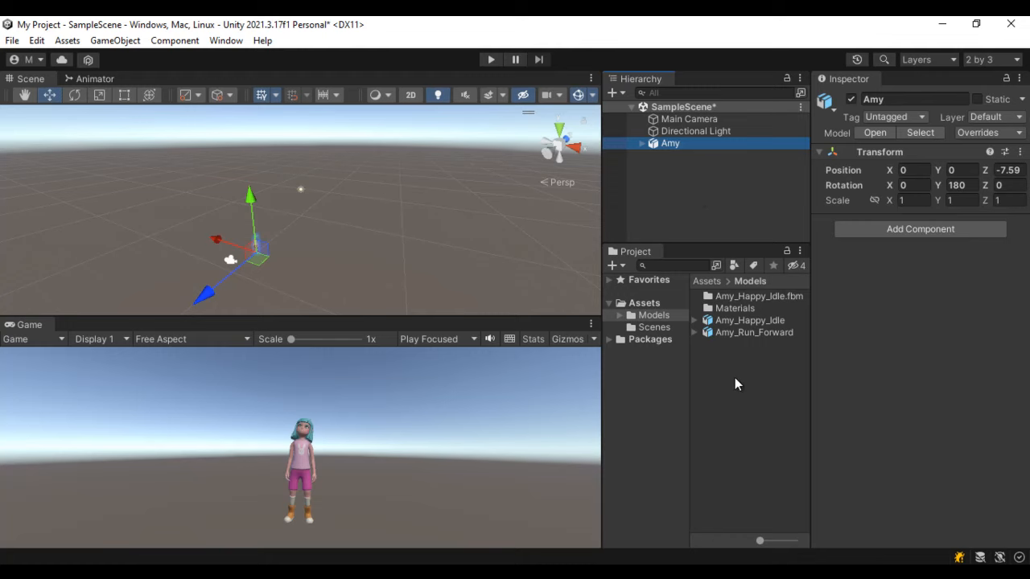
Preview the mixamo.com animation clip inside Amy_Happy_Idle and expand Amy_Run_Forward to show its contents.
{"action": "left_click", "coordinate": [694, 320]}
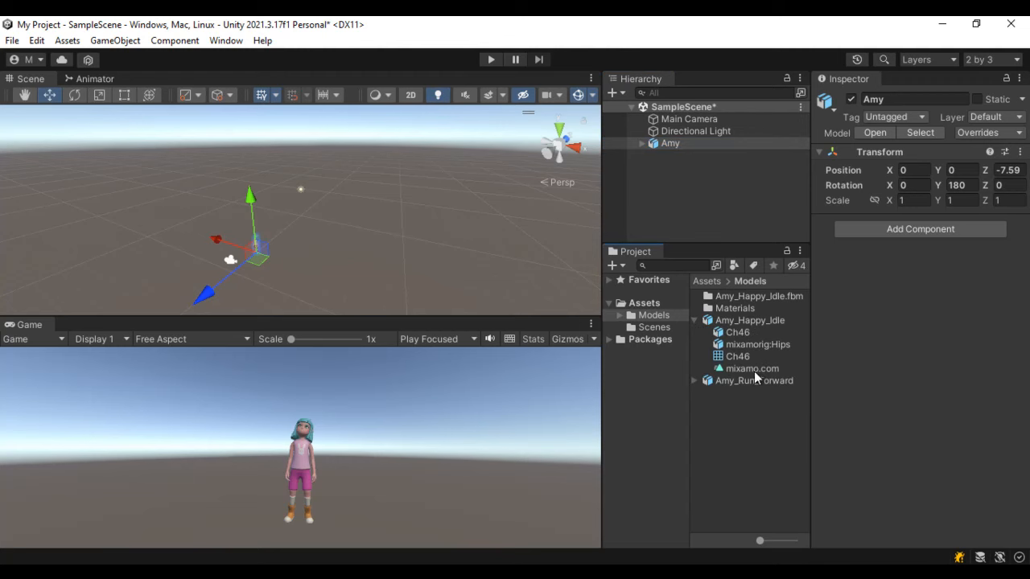
{"action": "left_click", "coordinate": [755, 371]}
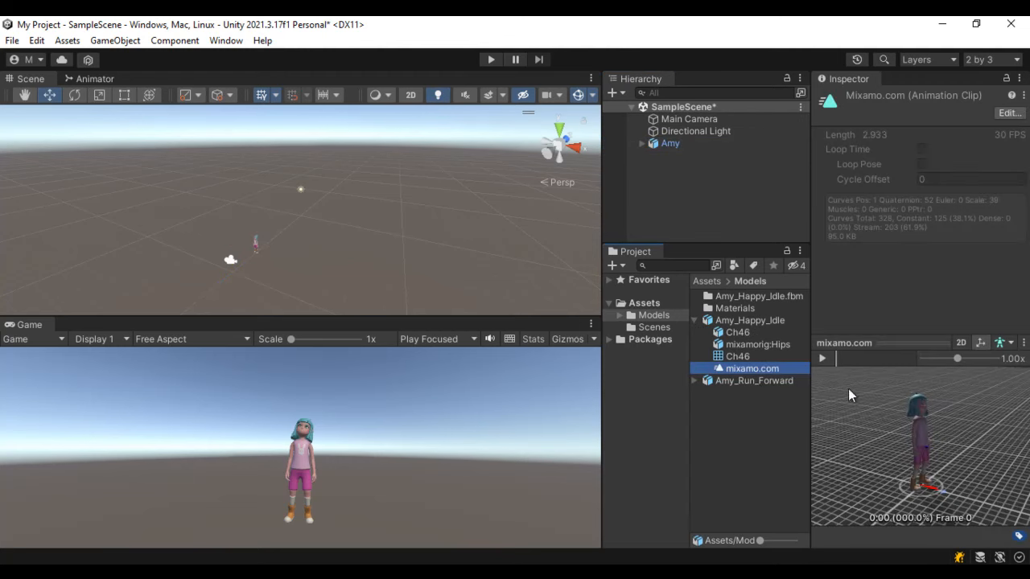
{"action": "left_click", "coordinate": [821, 359]}
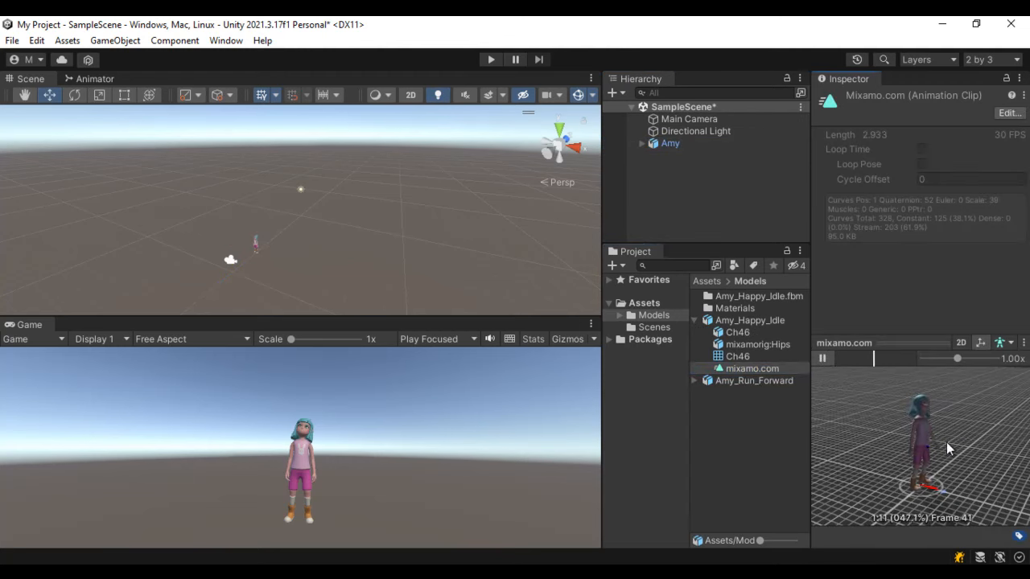
{"action": "left_click", "coordinate": [829, 358]}
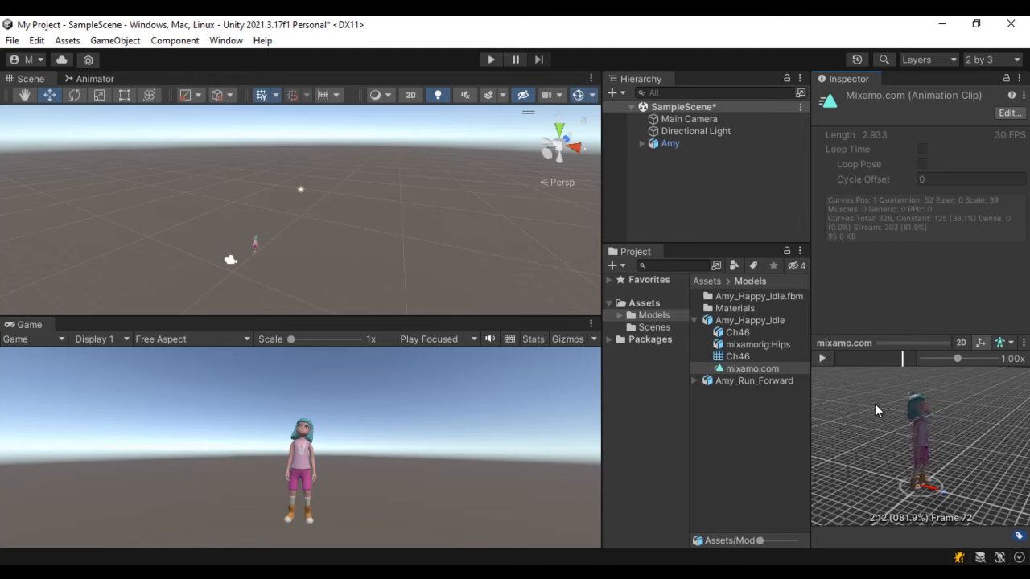
{"action": "left_click", "coordinate": [695, 382]}
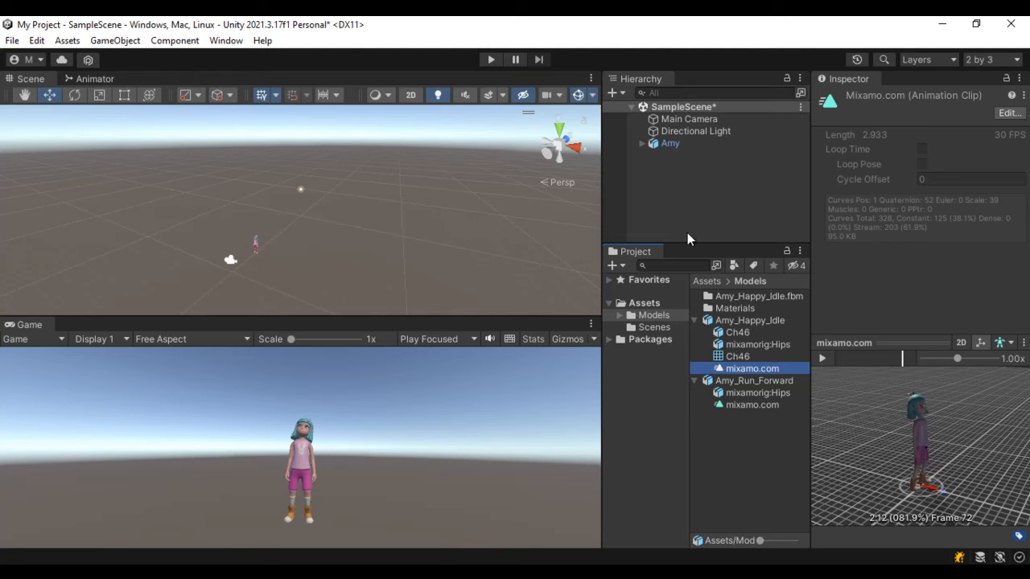
Create a folder named Animations inside Assets.
{"action": "left_click", "coordinate": [675, 145]}
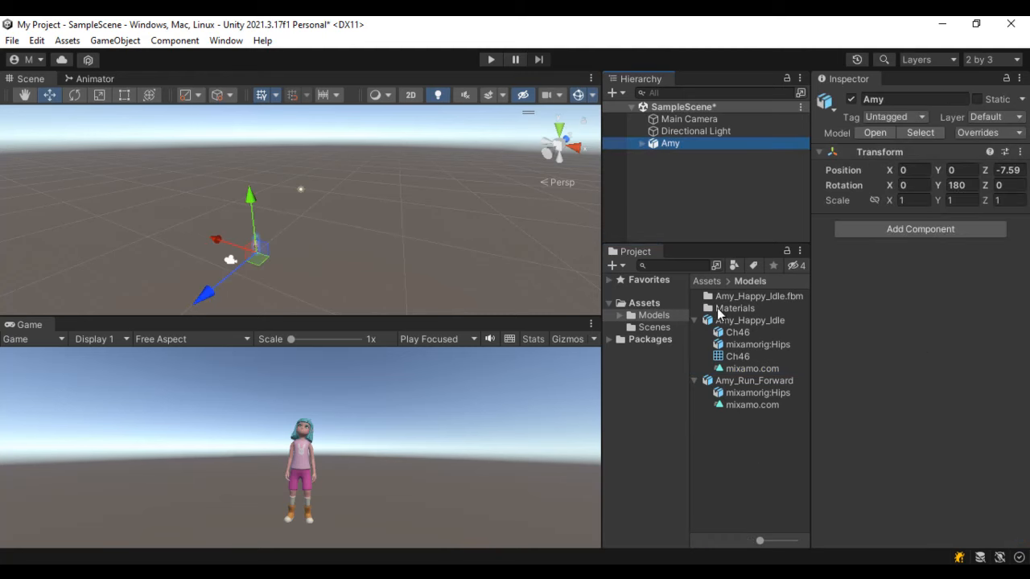
{"action": "left_click", "coordinate": [647, 303]}
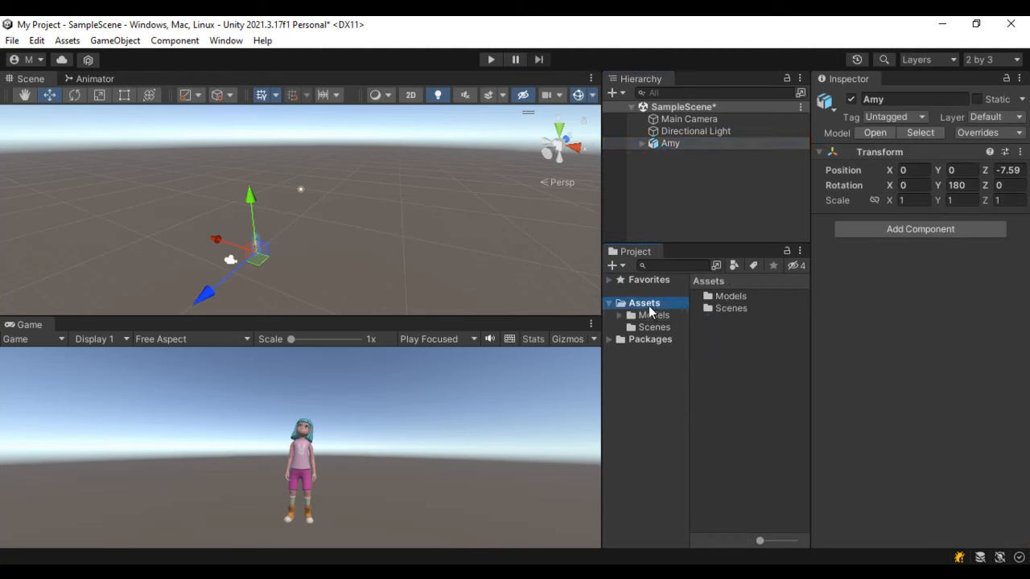
{"action": "right_click", "coordinate": [650, 307]}
{"action": "mouse_move", "coordinate": [698, 178]}
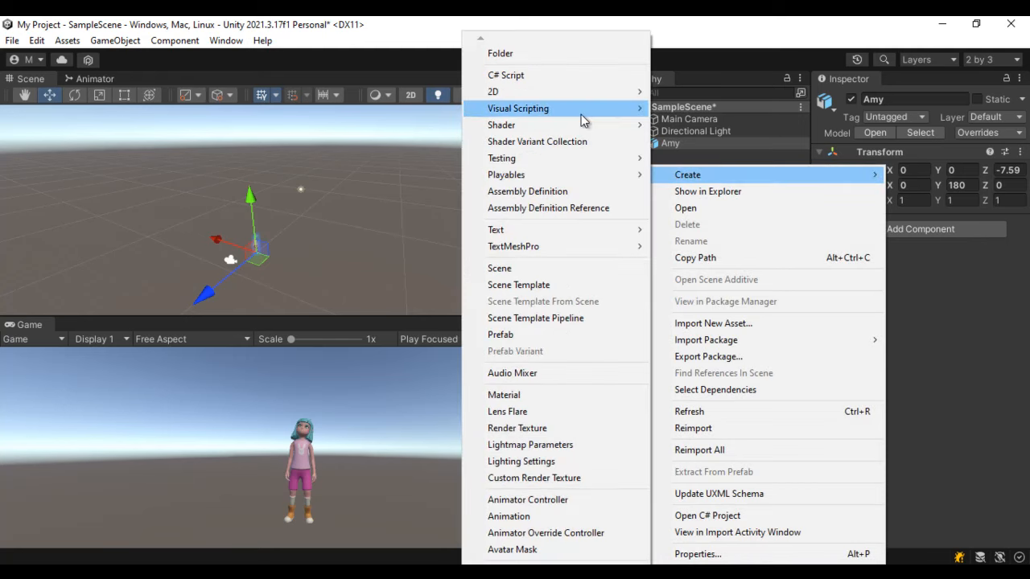
{"action": "left_click", "coordinate": [553, 61]}
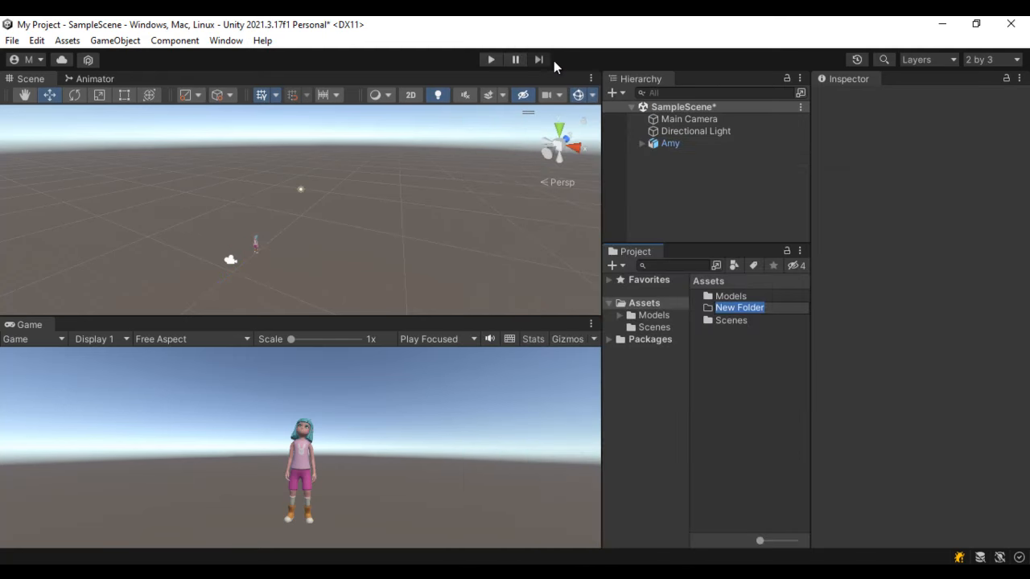
{"action": "type", "text": "Animations"}
{"action": "key", "text": "Return"}
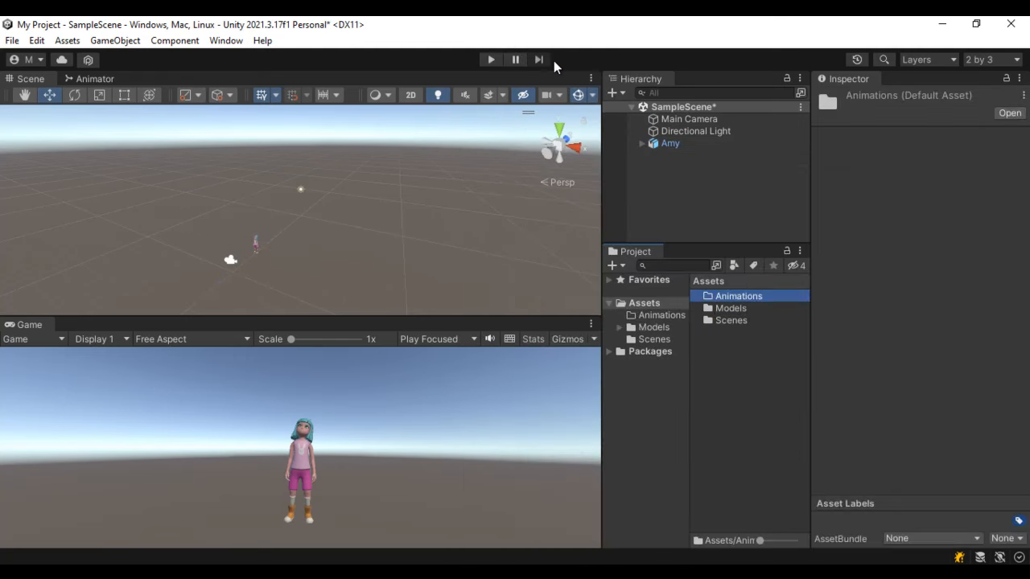
Create an Animator Controller named Amy_Anim_Controller in the Animations folder.
{"action": "left_click", "coordinate": [650, 316]}
{"action": "right_click", "coordinate": [734, 325]}
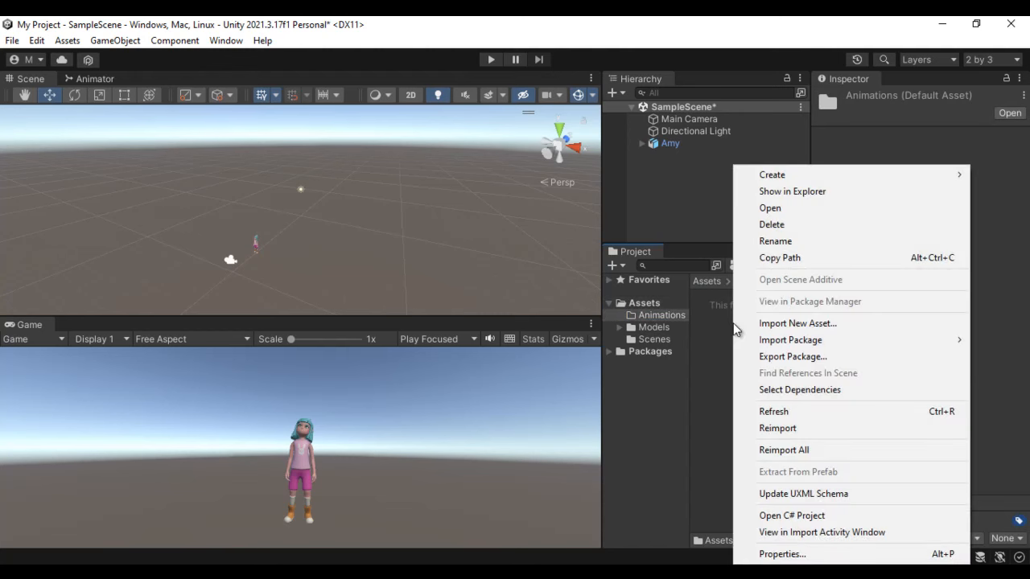
{"action": "mouse_move", "coordinate": [797, 182]}
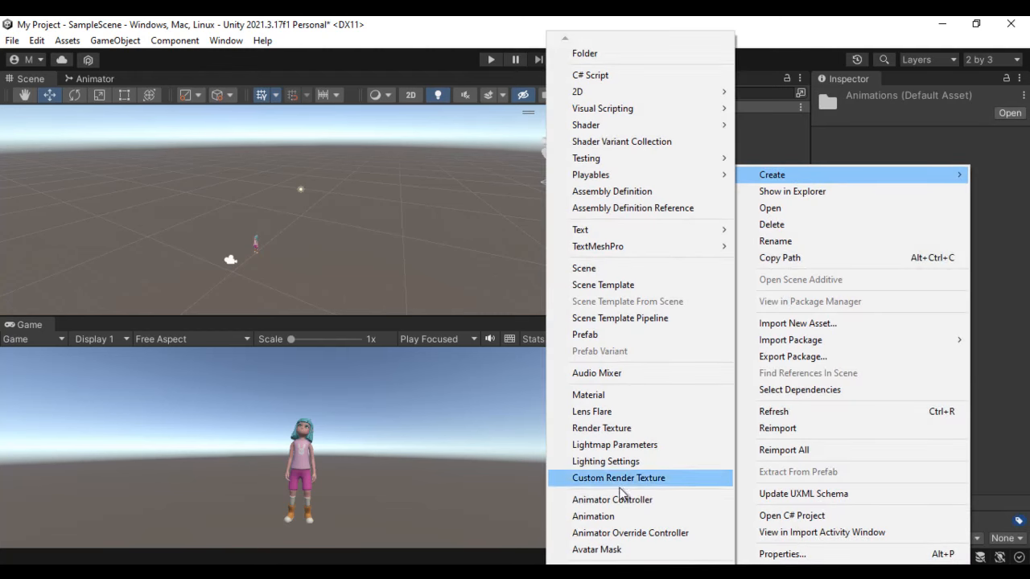
{"action": "left_click", "coordinate": [616, 500]}
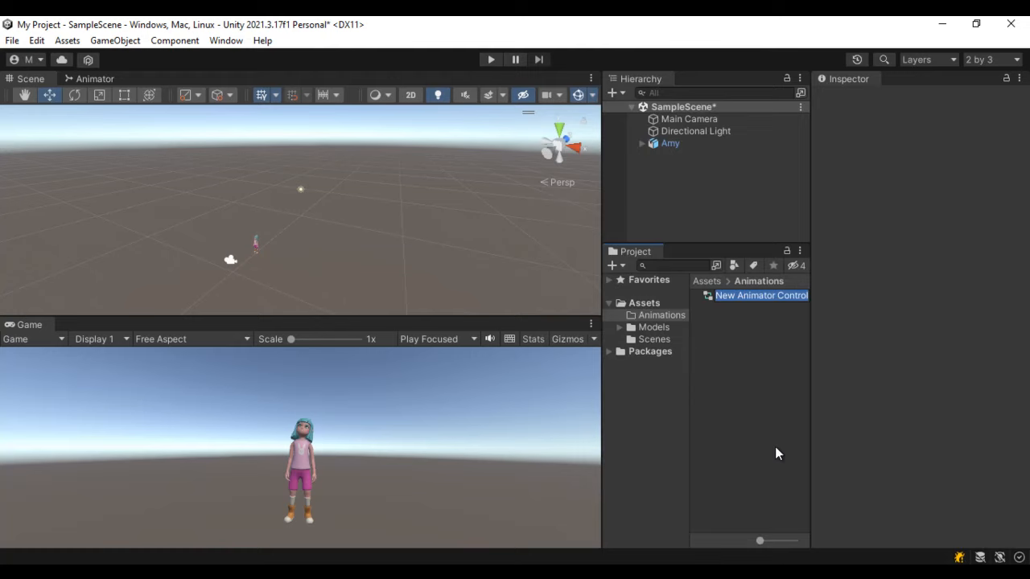
{"action": "type", "text": "Amy_"}
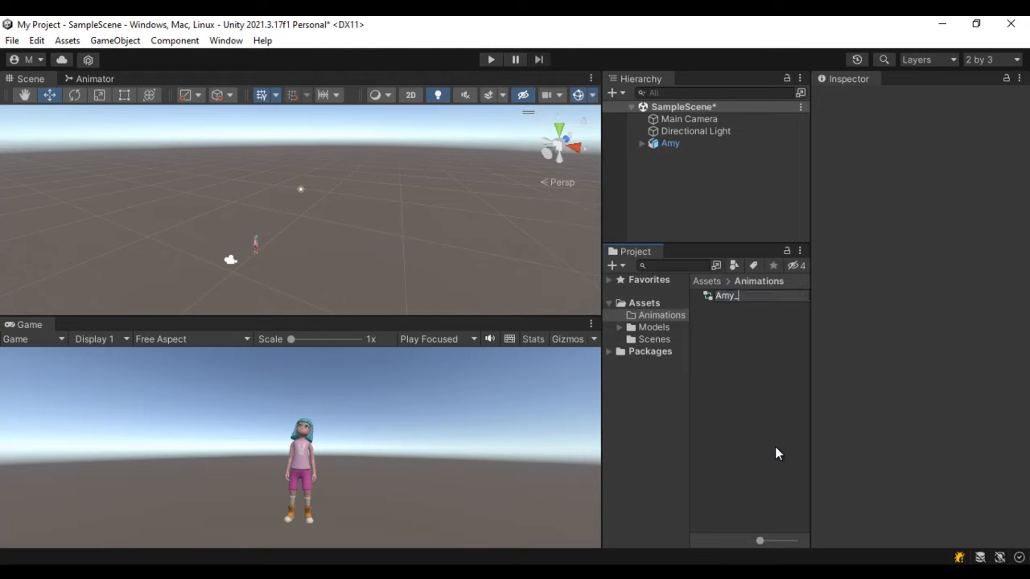
{"action": "type", "text": "Anim_Controller"}
{"action": "key", "text": "Return"}
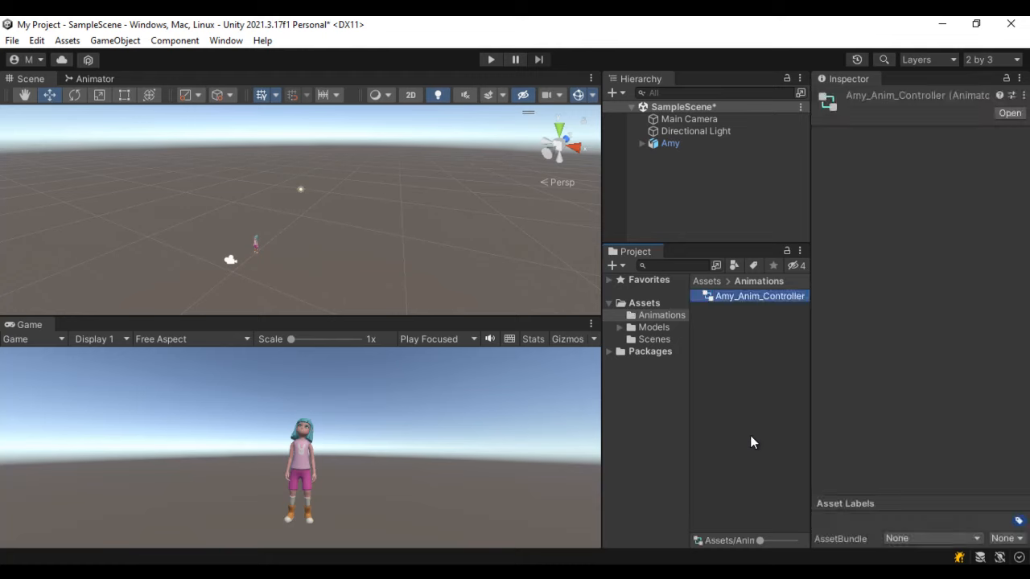
Add an Animator component to Amy and assign Amy_Anim_Controller as its controller.
{"action": "left_click", "coordinate": [677, 143]}
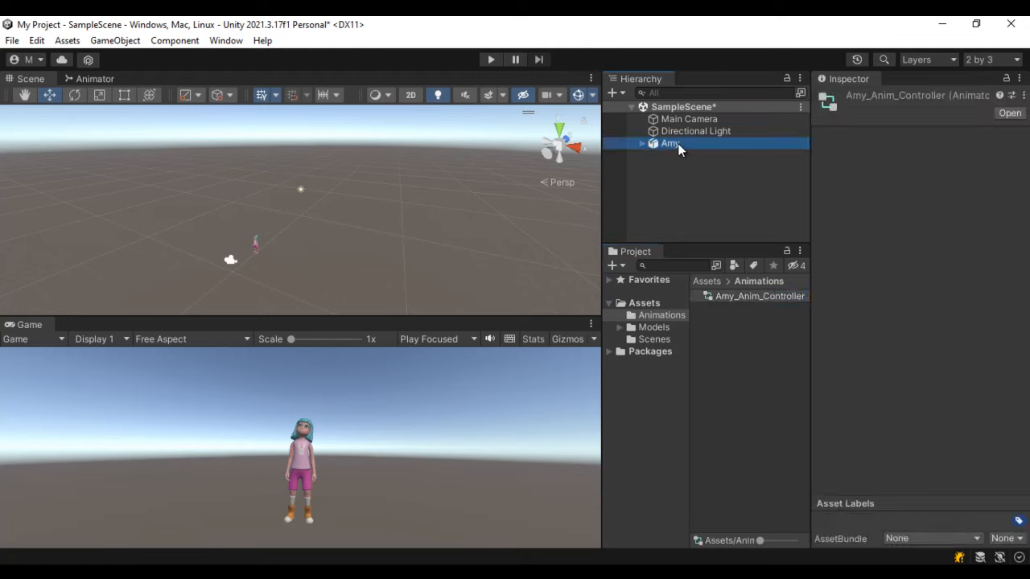
{"action": "left_click", "coordinate": [890, 228]}
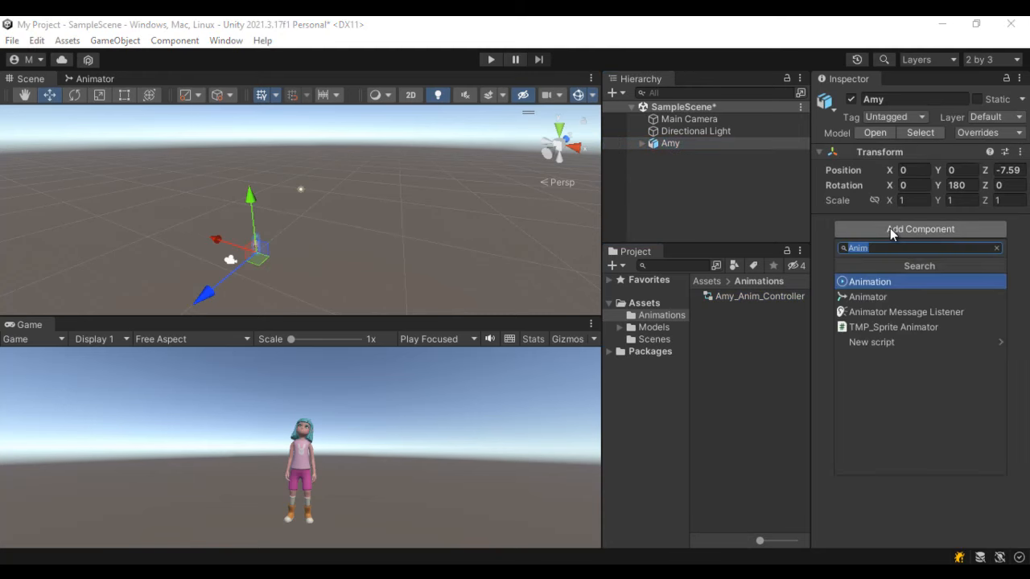
{"action": "left_click", "coordinate": [867, 297]}
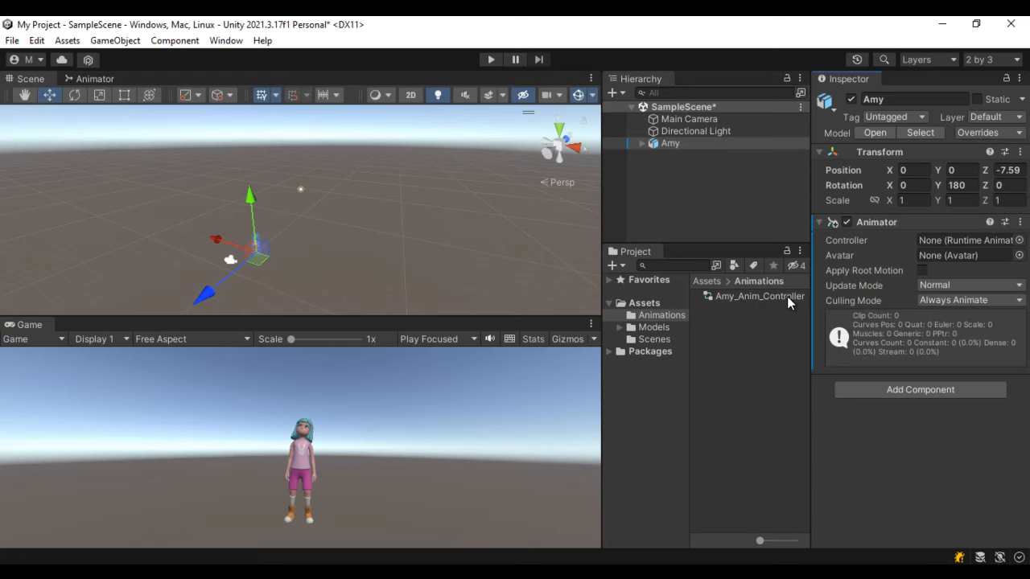
{"action": "left_click_drag", "start_coordinate": [733, 296], "coordinate": [957, 241]}
Open Amy_Anim_Controller for editing and bring its Entry node into view with free space below it.
{"action": "double_click", "coordinate": [762, 296]}
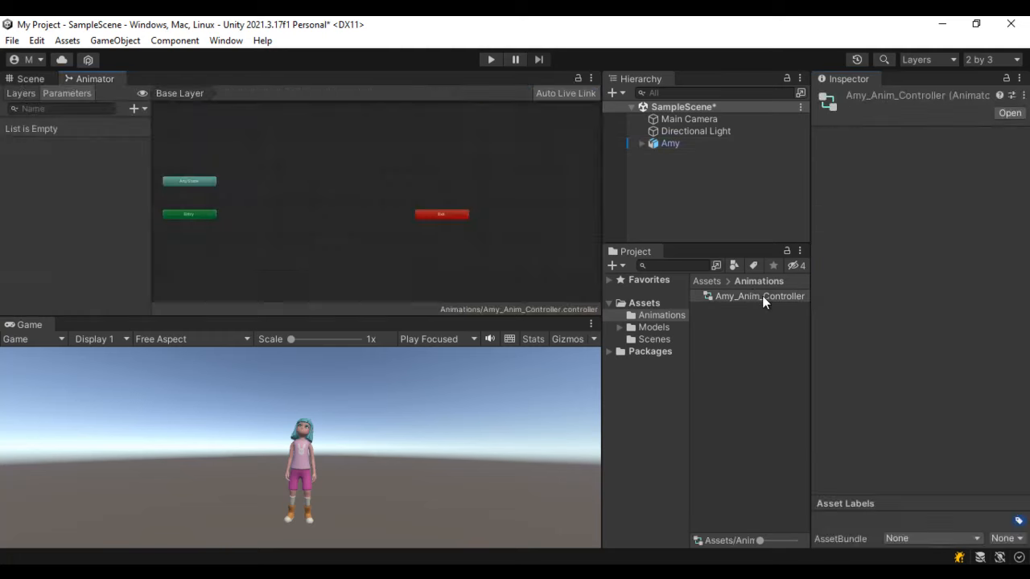
{"action": "scroll", "coordinate": [206, 238], "scroll_direction": "up", "scroll_amount": 2}
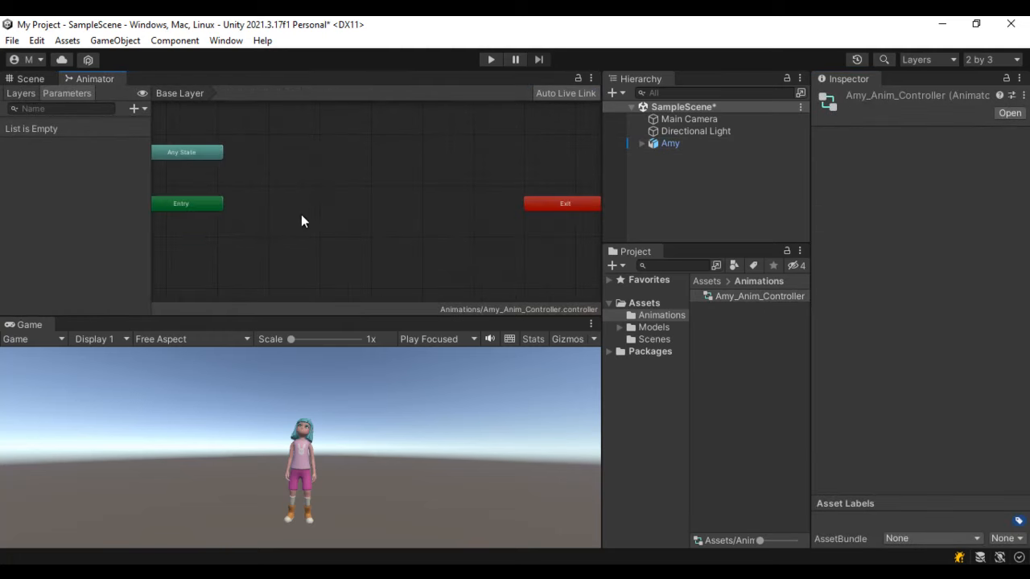
{"action": "right_click", "coordinate": [390, 218]}
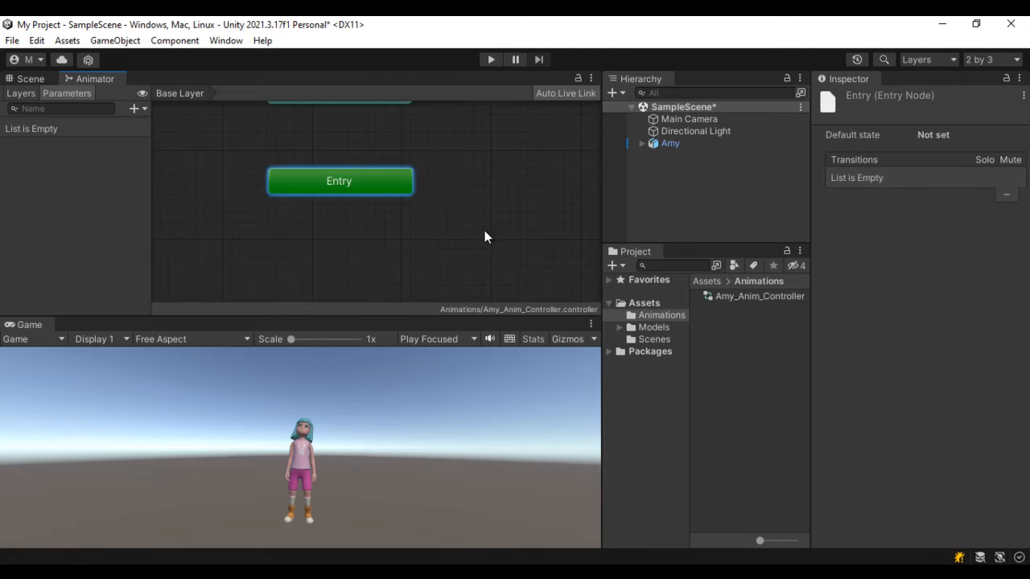
{"action": "middle_click_drag", "start_coordinate": [484, 231], "coordinate": [473, 184]}
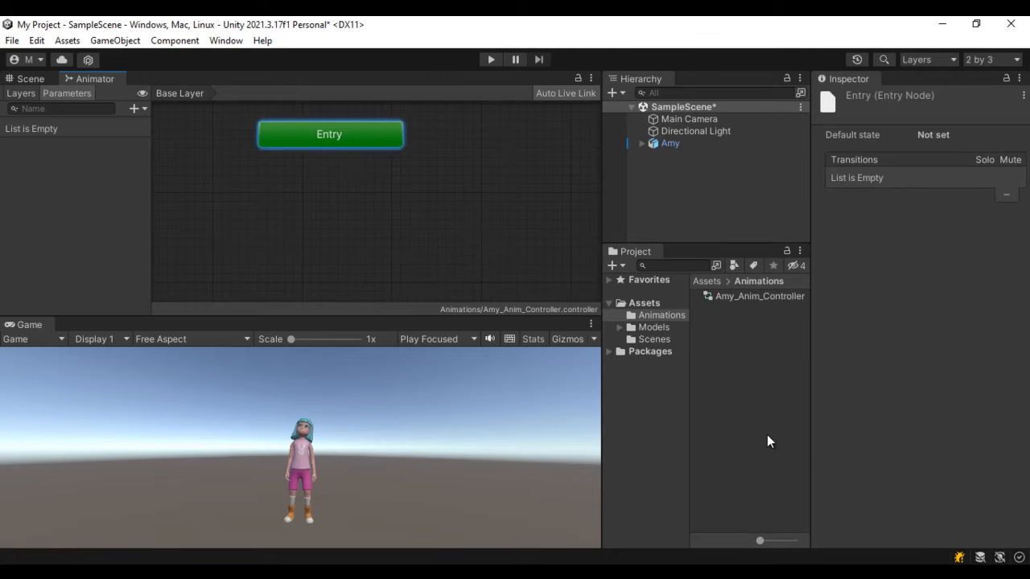
Duplicate the mixamo.com clip of Amy_Happy_Idle in the Models folder and name the copy Amy_Idle_Animation.
{"action": "left_click", "coordinate": [654, 328]}
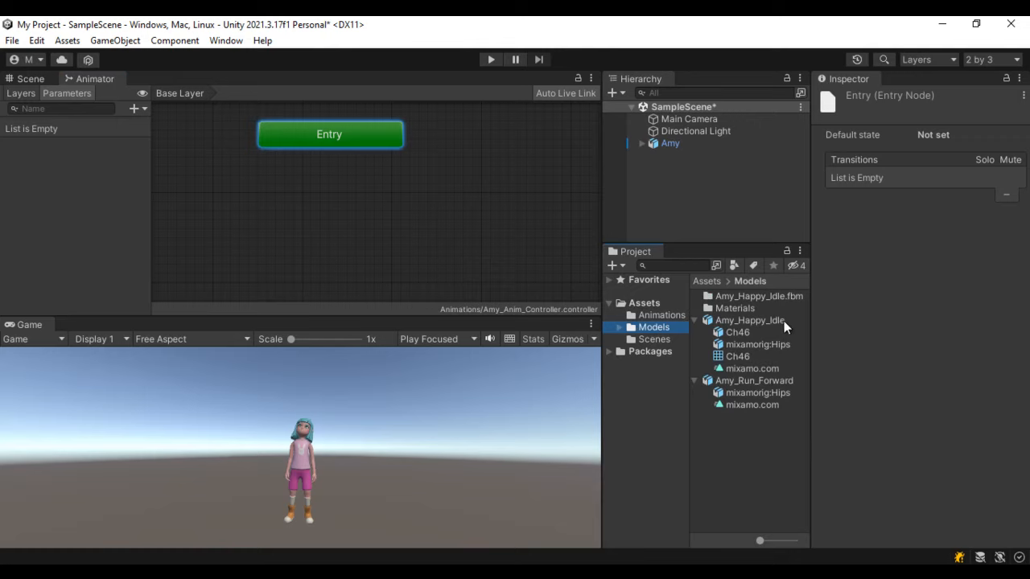
{"action": "left_click", "coordinate": [754, 369]}
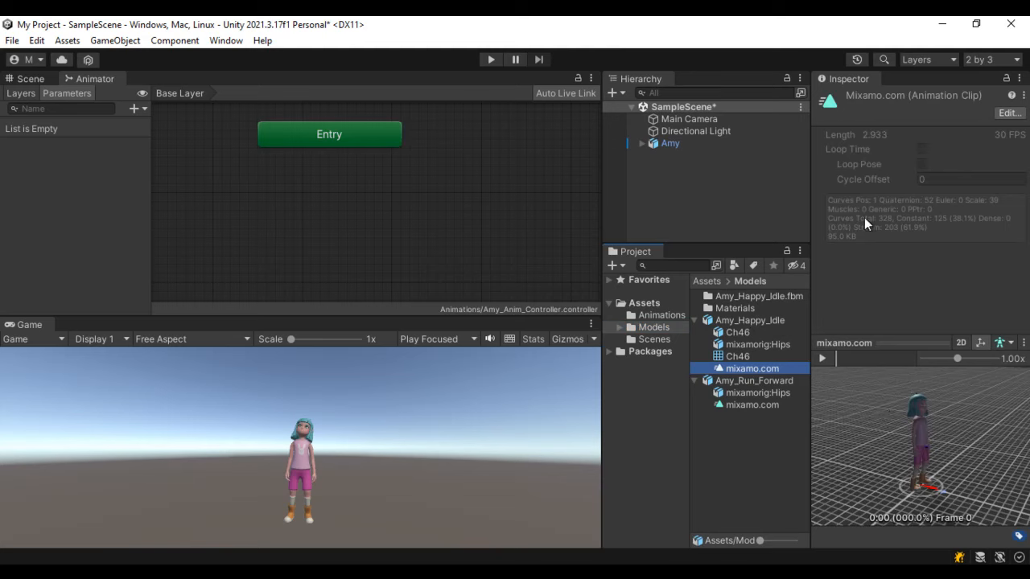
{"action": "left_click", "coordinate": [922, 149]}
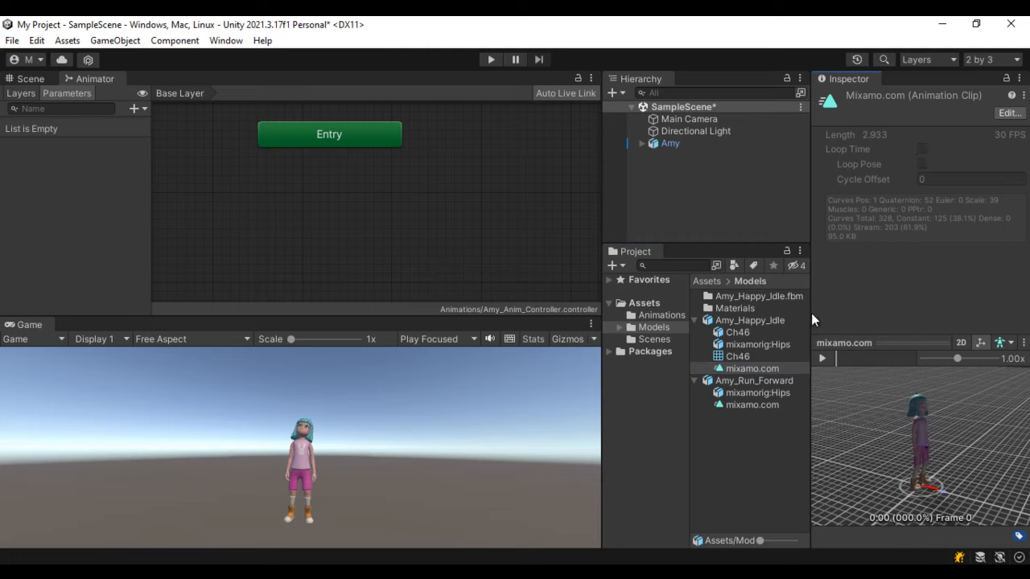
{"action": "left_click", "coordinate": [753, 369]}
{"action": "key", "text": "ctrl+d"}
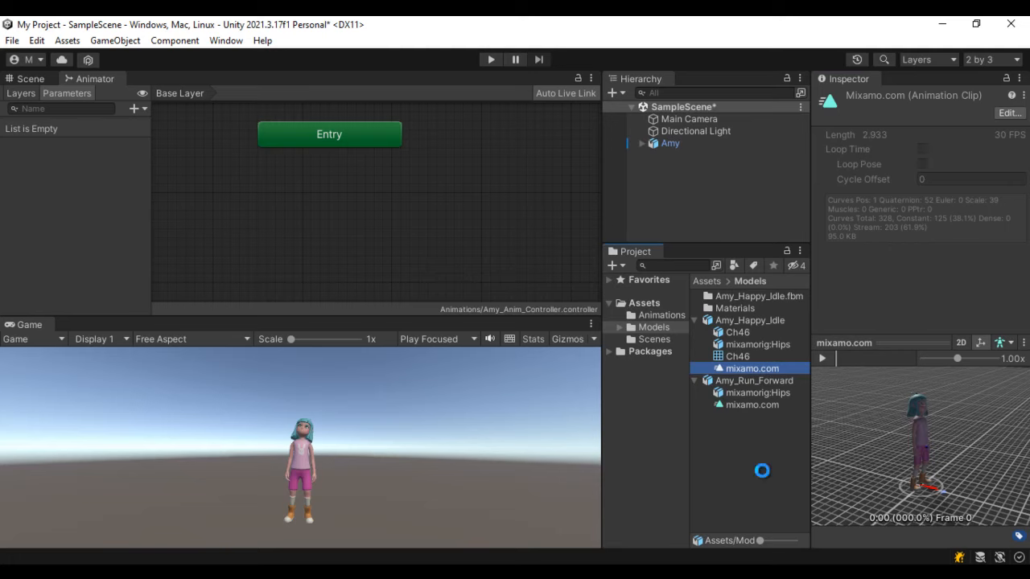
{"action": "key", "text": "F2"}
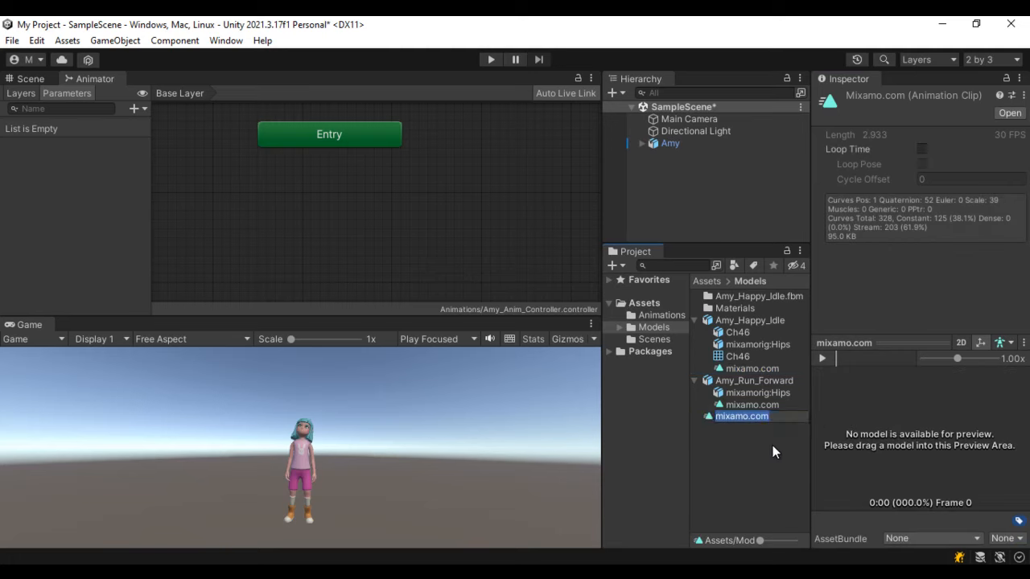
{"action": "type", "text": "A"}
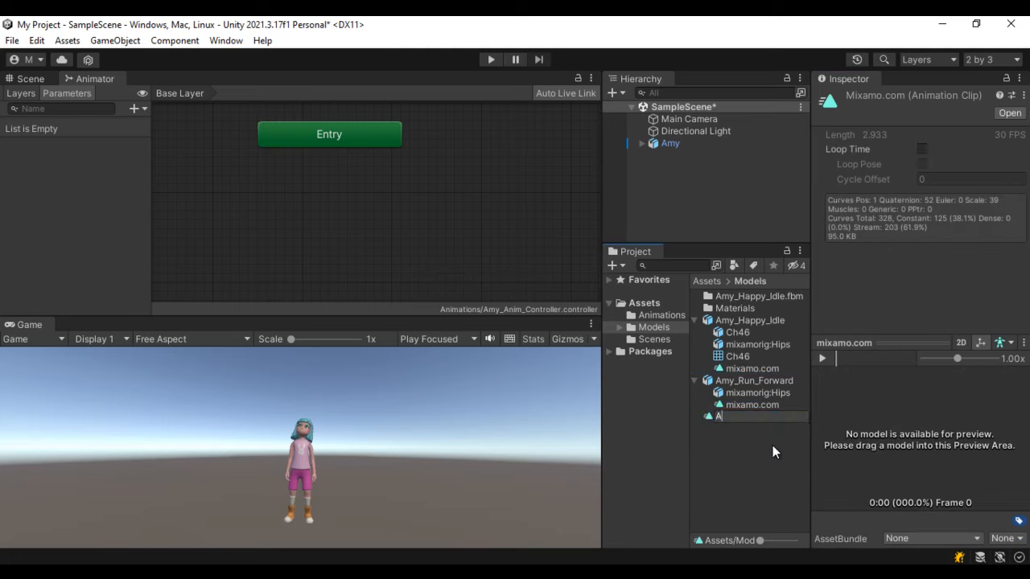
{"action": "type", "text": "my_Idle_Animation"}
{"action": "key", "text": "Return"}
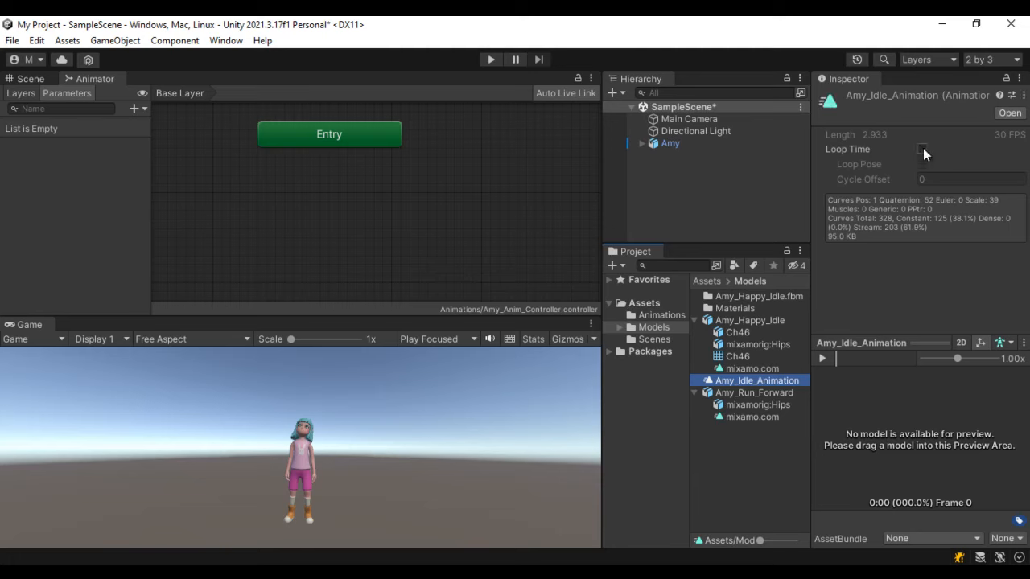
Add Amy_Idle_Animation as a state directly below Entry in the animator graph and test it in play mode.
{"action": "left_click_drag", "start_coordinate": [749, 383], "coordinate": [339, 256]}
{"action": "left_click_drag", "start_coordinate": [439, 271], "coordinate": [339, 216]}
{"action": "left_click", "coordinate": [491, 60]}
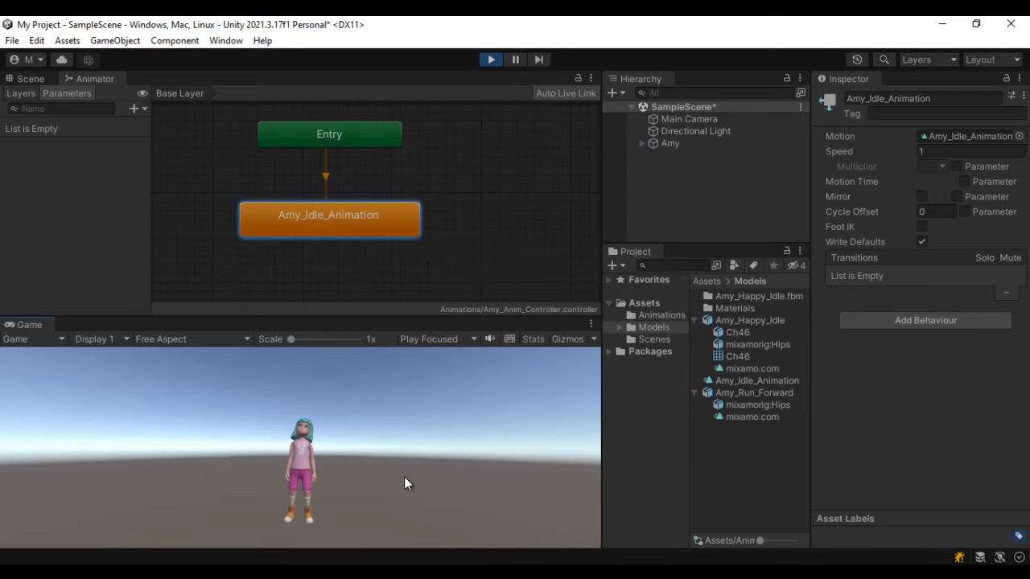
{"action": "left_click", "coordinate": [497, 61]}
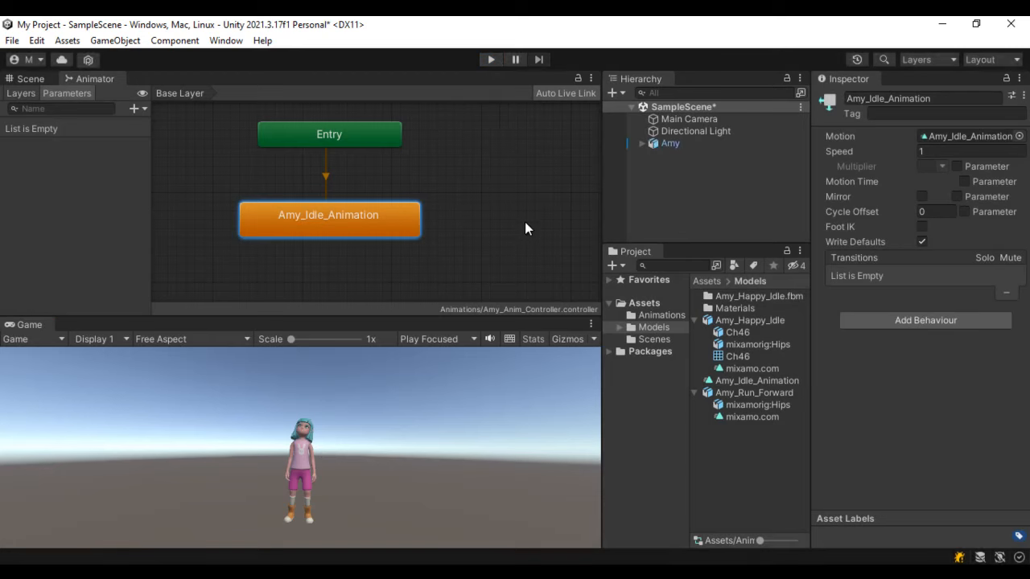
Enable Loop Time on the Amy_Idle_Animation clip and check the looping in play mode.
{"action": "left_click", "coordinate": [752, 381]}
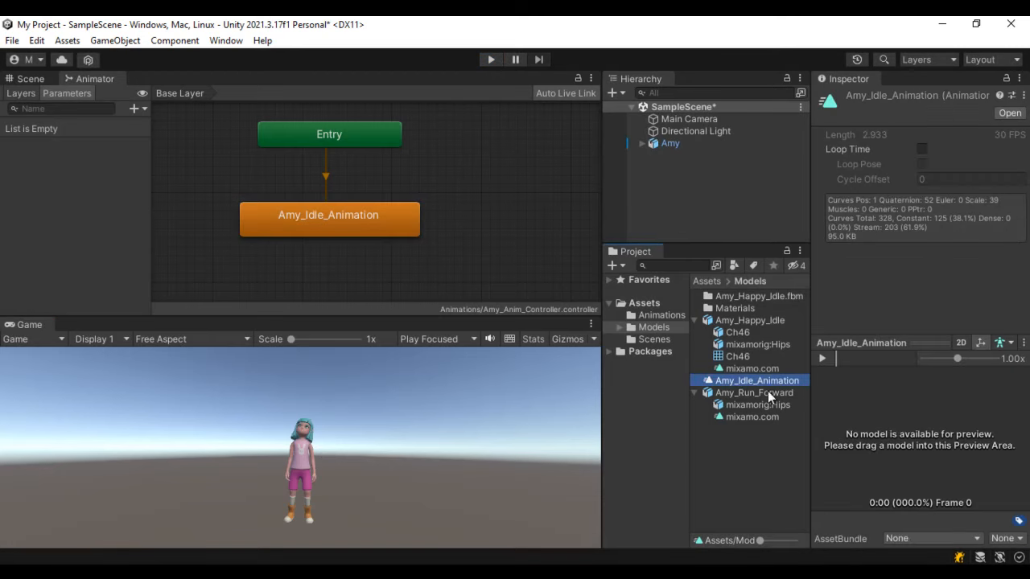
{"action": "left_click", "coordinate": [922, 150]}
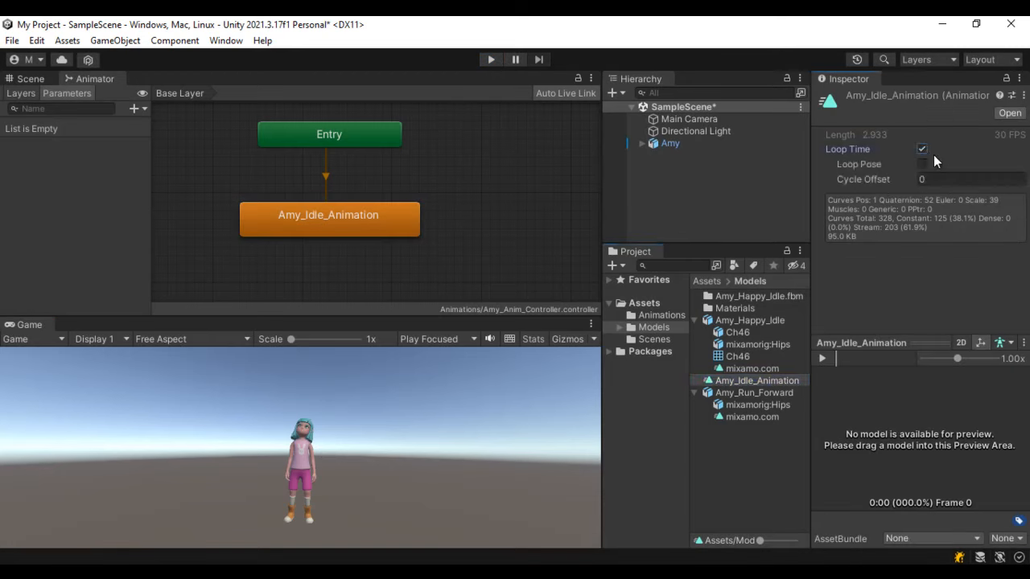
{"action": "left_click", "coordinate": [491, 60]}
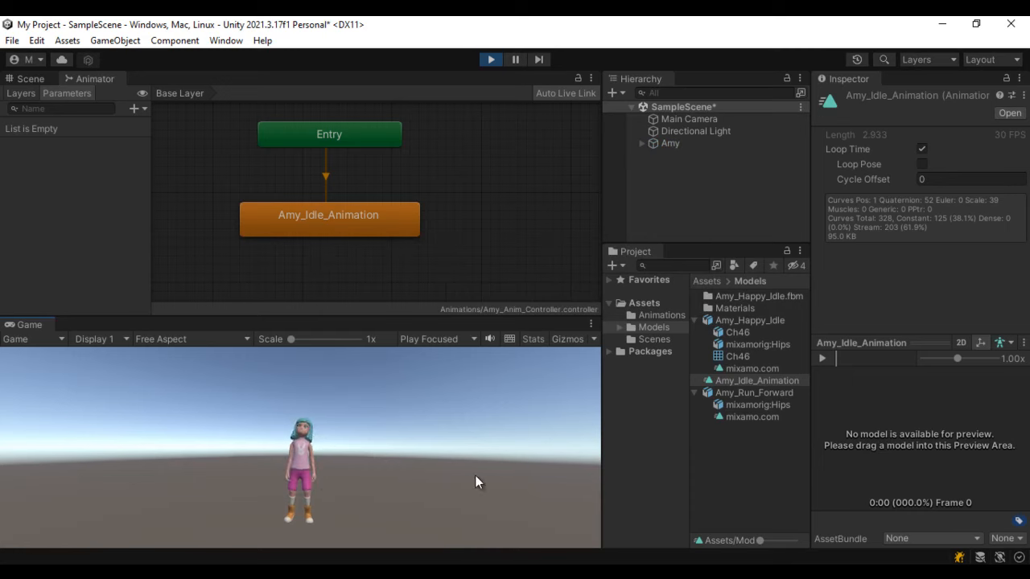
{"action": "left_click", "coordinate": [489, 60]}
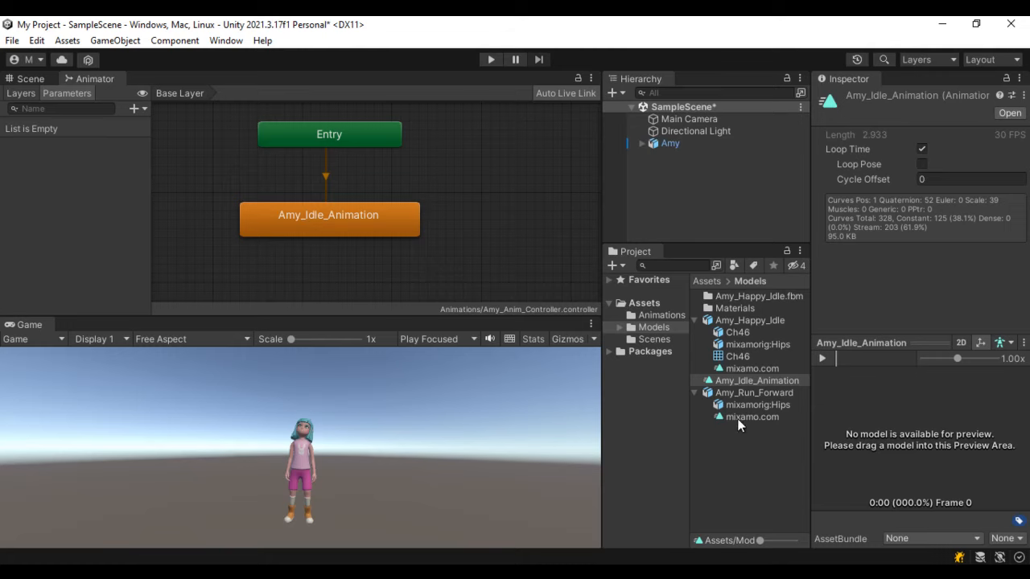
Duplicate the mixamo.com clip of the Amy_Run_Forward model and name the copy Amy_Run_Forward.
{"action": "left_click", "coordinate": [763, 417]}
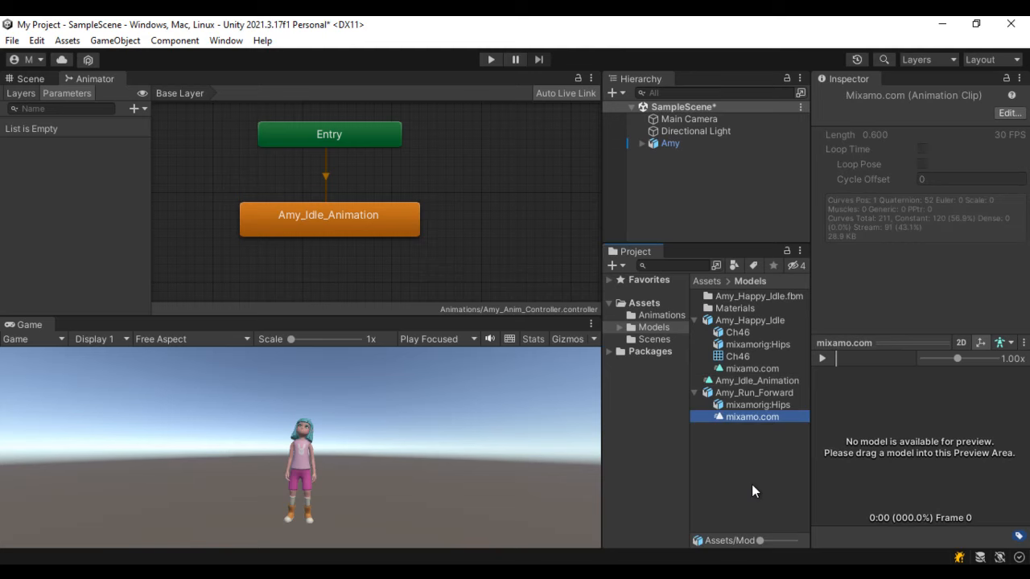
{"action": "key", "text": "ctrl+d"}
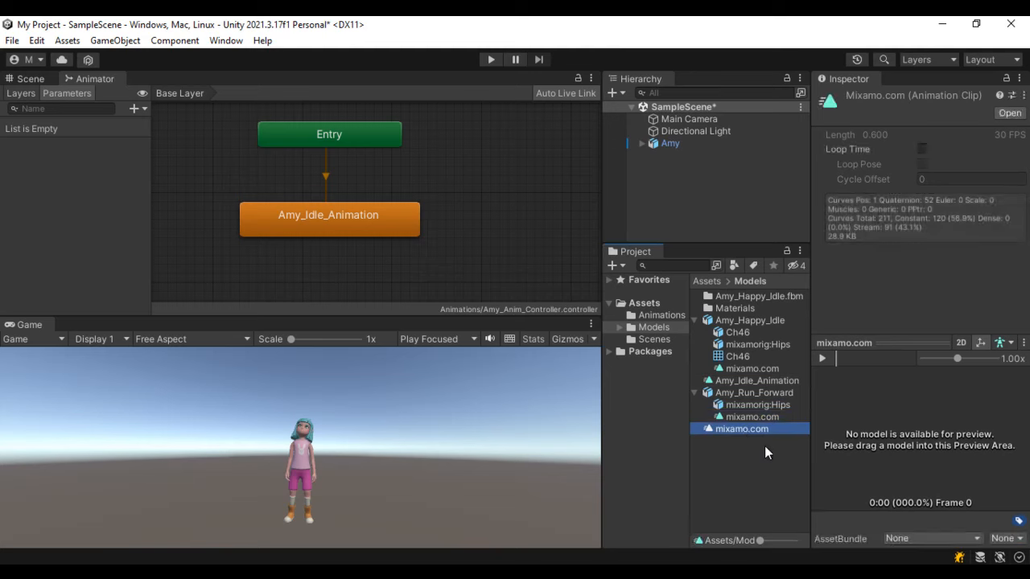
{"action": "key", "text": "F2"}
{"action": "type", "text": "Amy_Run_Forward"}
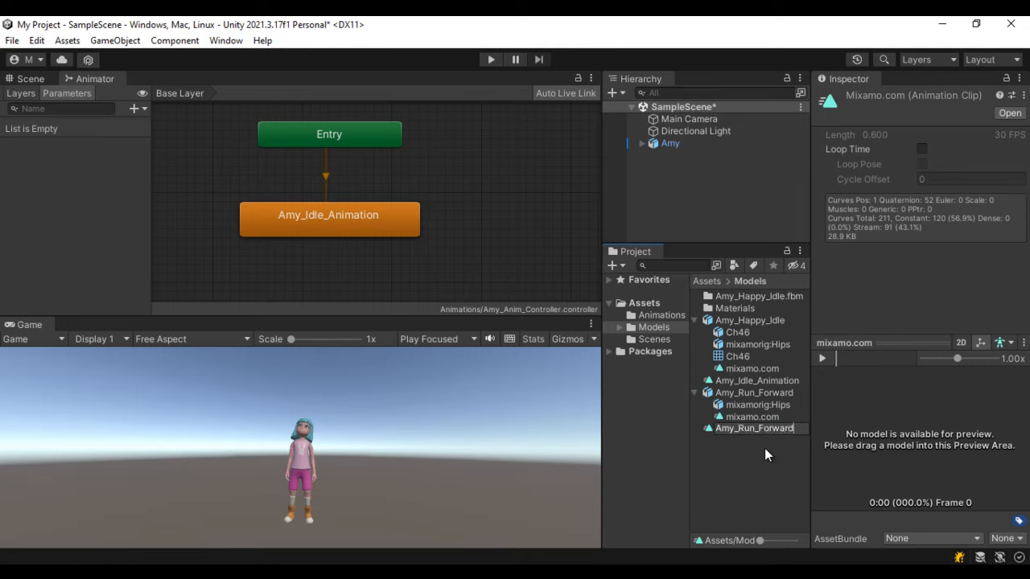
{"action": "key", "text": "Return"}
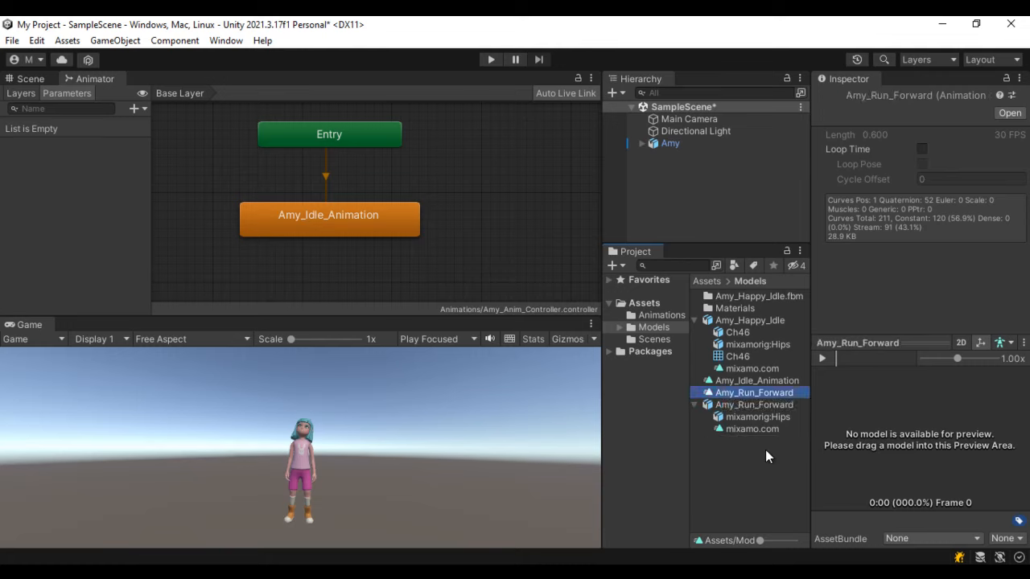
Enable Loop Time on the Amy_Run_Forward clip and add it as a state aligned below Amy_Idle_Animation, moving that state closer to Entry.
{"action": "left_click", "coordinate": [922, 149]}
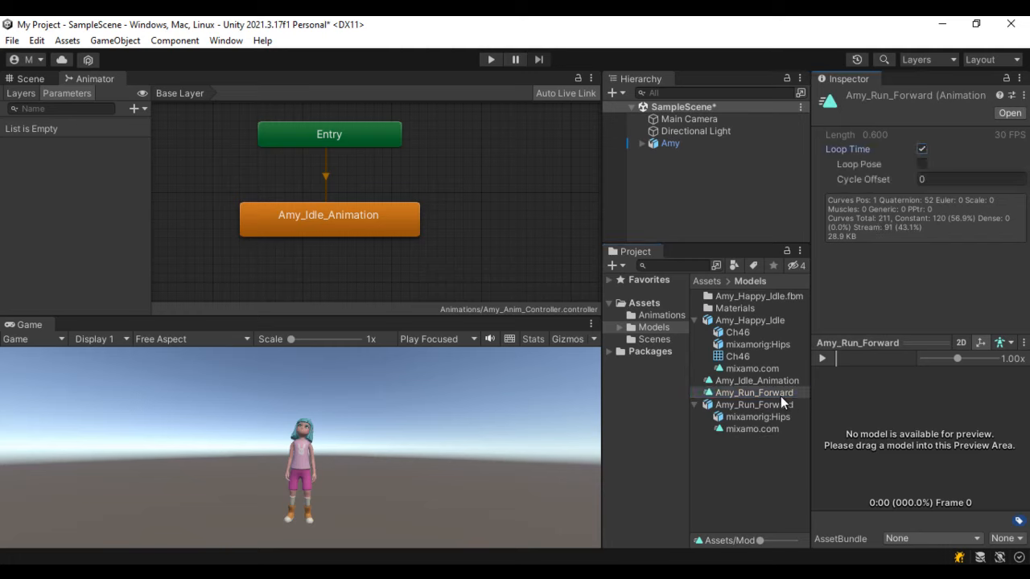
{"action": "left_click_drag", "start_coordinate": [780, 396], "coordinate": [328, 282]}
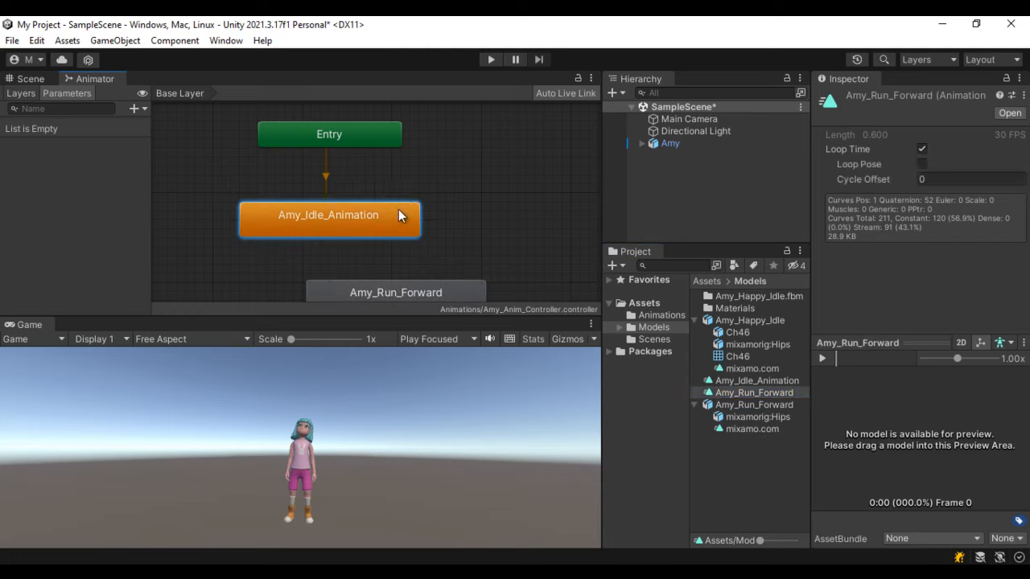
{"action": "left_click_drag", "start_coordinate": [398, 216], "coordinate": [398, 188]}
{"action": "left_click", "coordinate": [399, 290]}
{"action": "left_click_drag", "start_coordinate": [399, 288], "coordinate": [351, 247]}
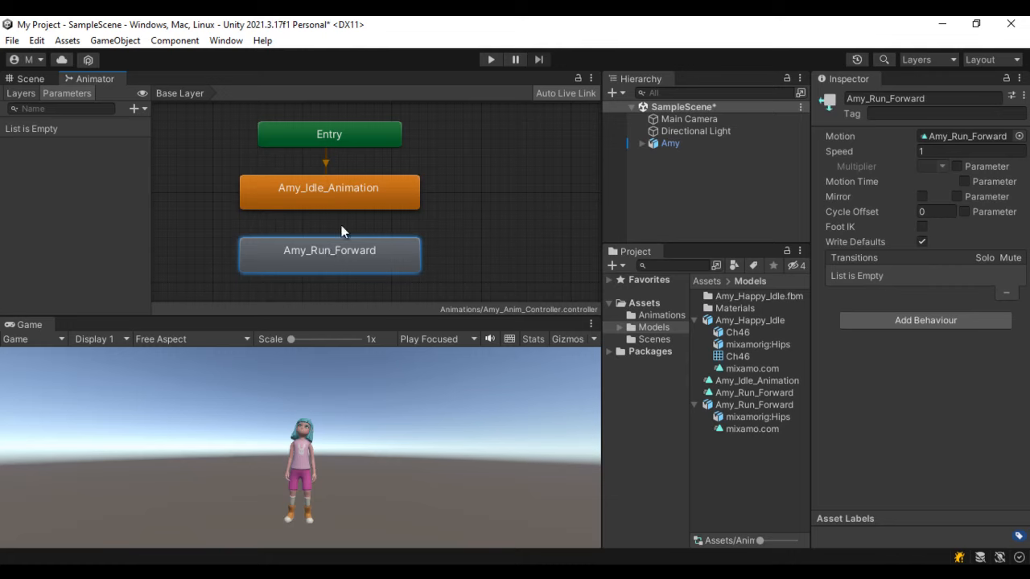
Rename the Amy_Run_Forward clip to Amy_Run_Forward_Animation and select the Amy_Run_Forward state in the animator graph.
{"action": "left_click", "coordinate": [772, 393]}
{"action": "left_click", "coordinate": [802, 393]}
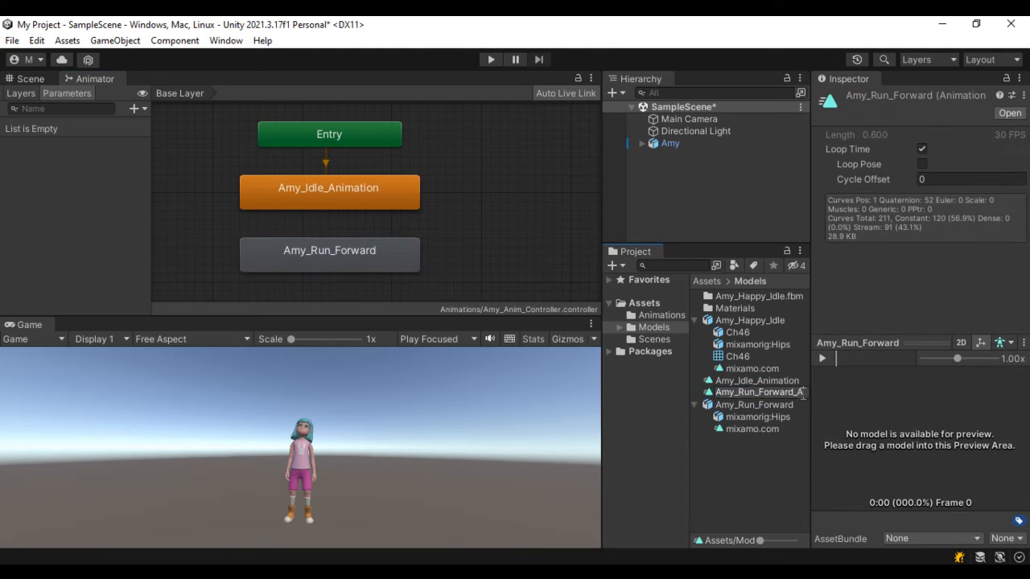
{"action": "type", "text": "_Animation"}
{"action": "key", "text": "Return"}
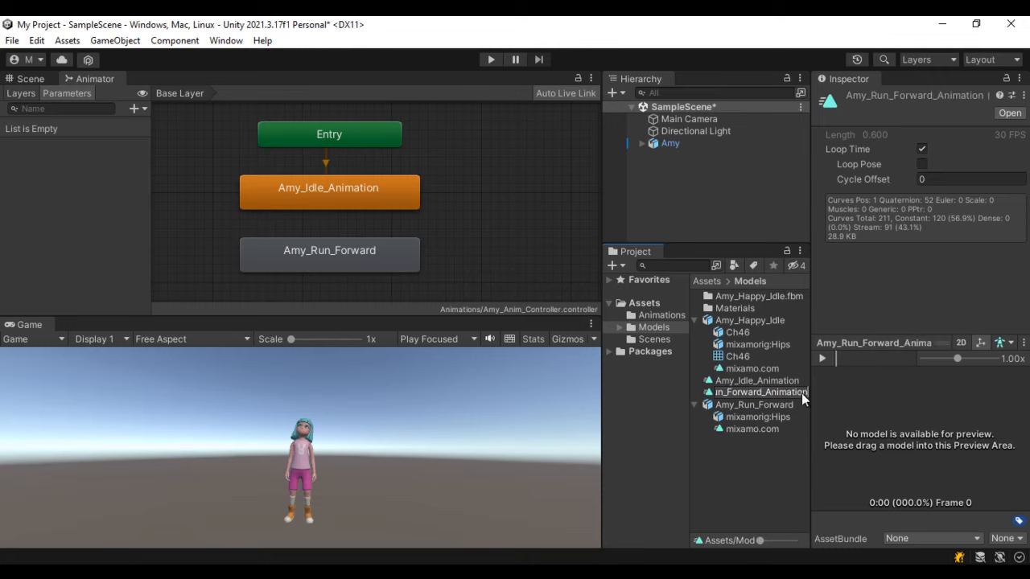
{"action": "left_click", "coordinate": [330, 255]}
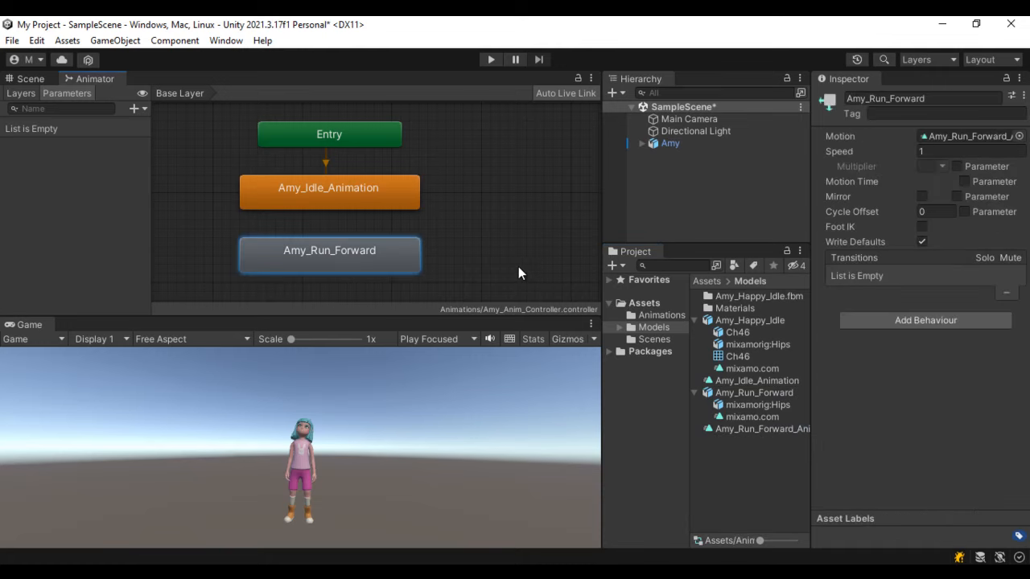
Replace the Amy_Run_Forward state in the animator graph with a state made from the Amy_Run_Forward_Animation clip.
{"action": "key", "text": "Delete"}
{"action": "left_click_drag", "start_coordinate": [750, 430], "coordinate": [373, 270]}
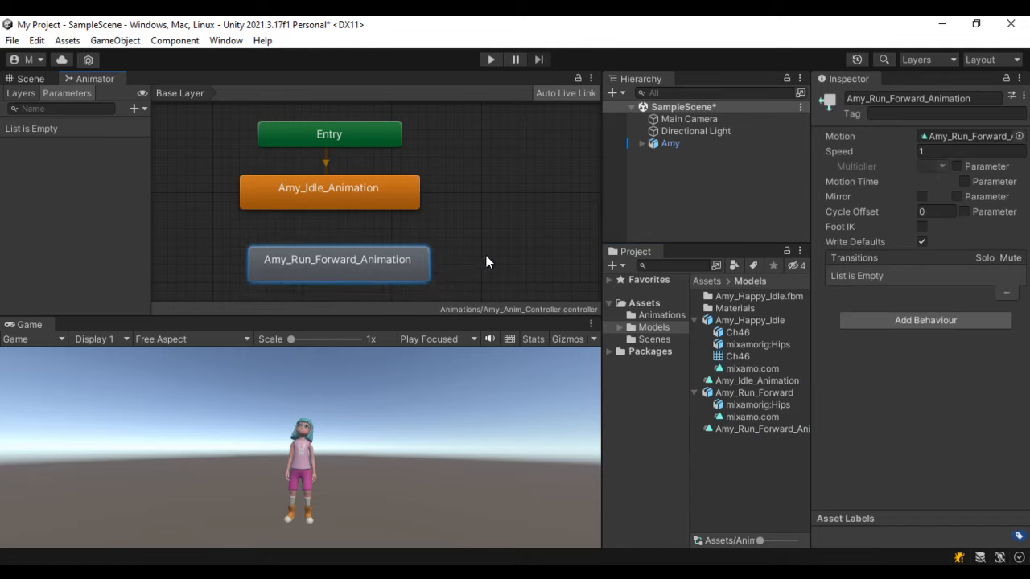
Make a transition from Amy_Idle_Animation to Amy_Run_Forward_Animation and check it in play mode.
{"action": "left_click", "coordinate": [292, 198]}
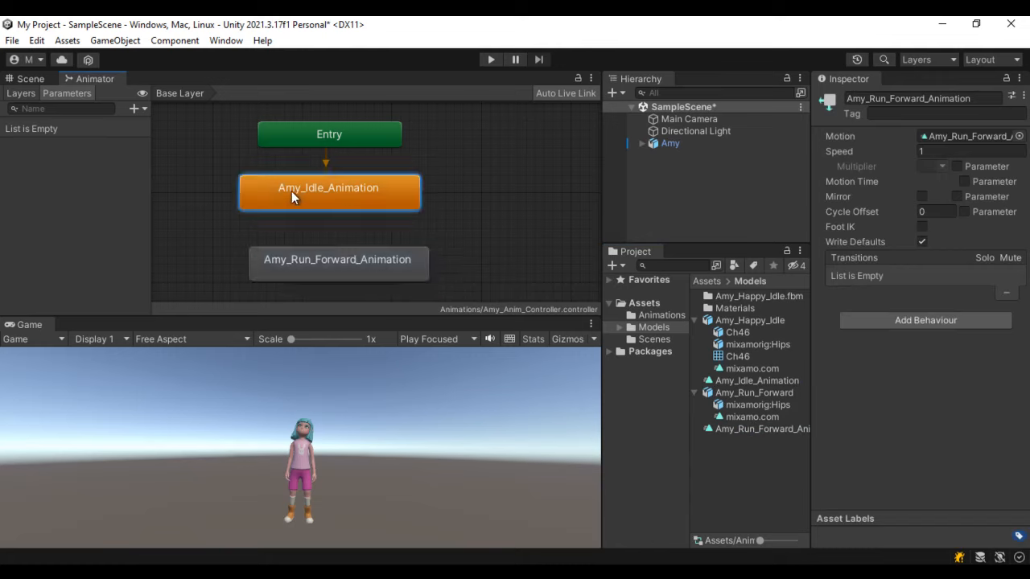
{"action": "right_click", "coordinate": [292, 194]}
{"action": "left_click", "coordinate": [355, 202]}
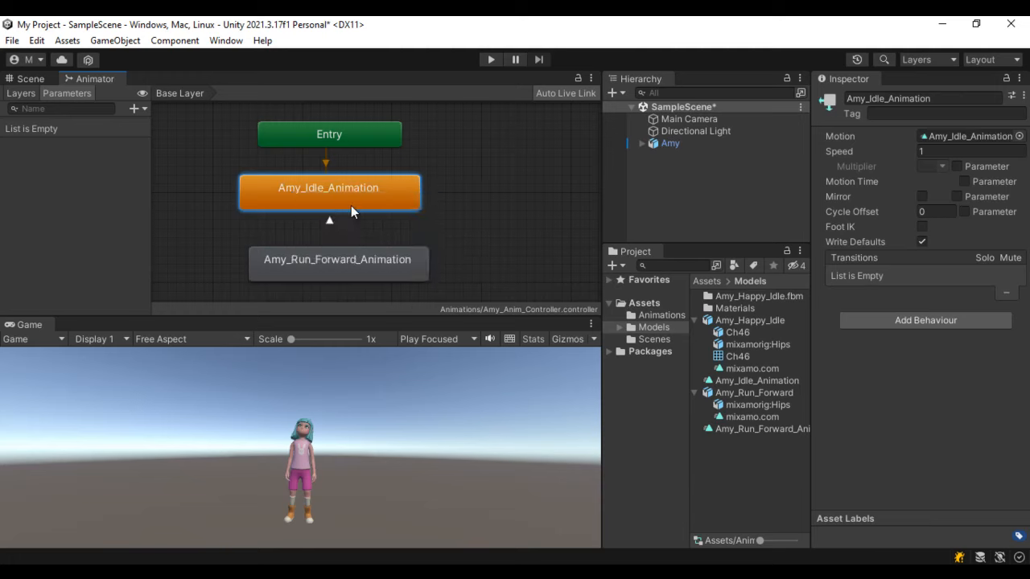
{"action": "left_click", "coordinate": [327, 264]}
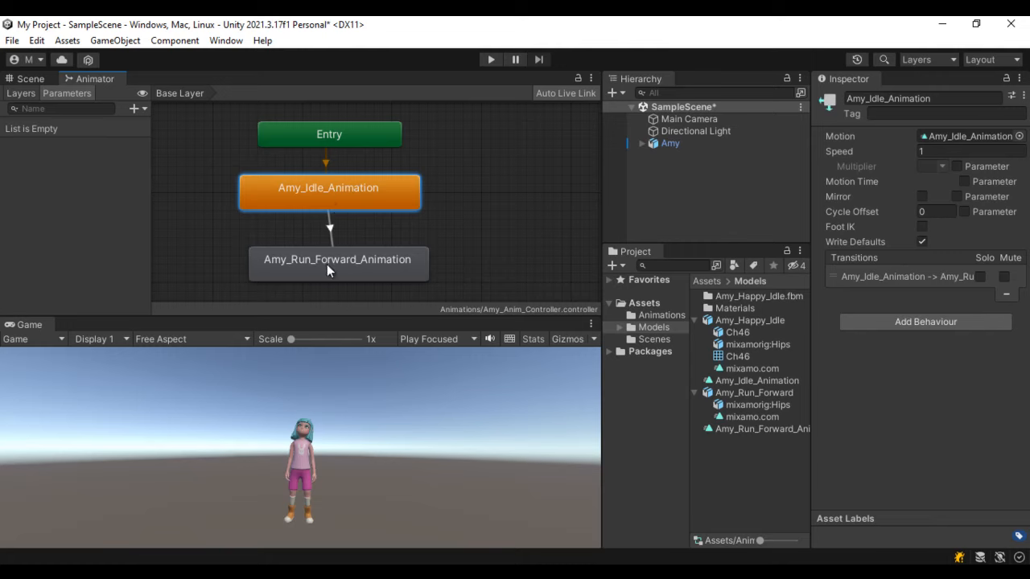
{"action": "left_click", "coordinate": [490, 60]}
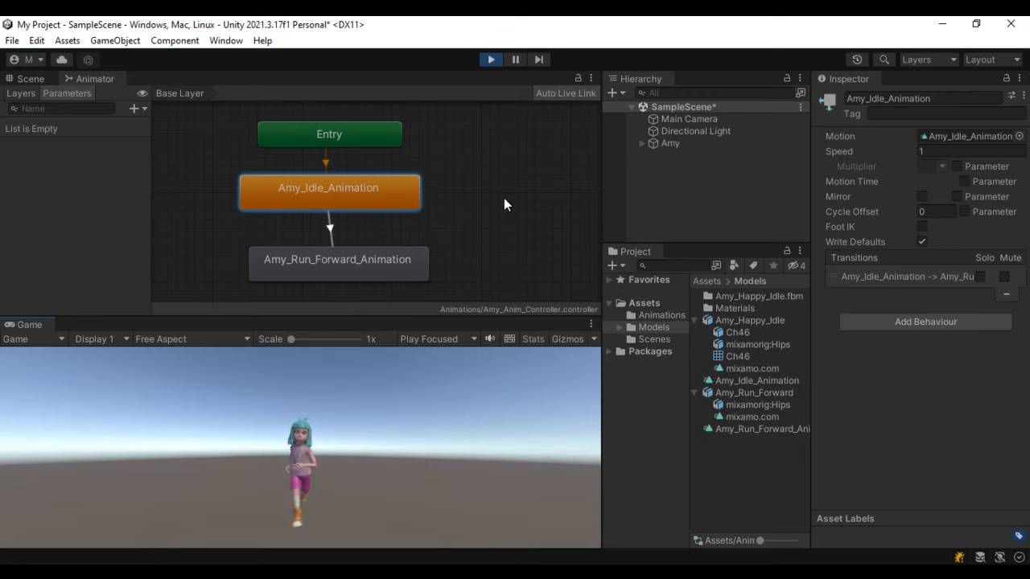
{"action": "key", "text": "ctrl+p"}
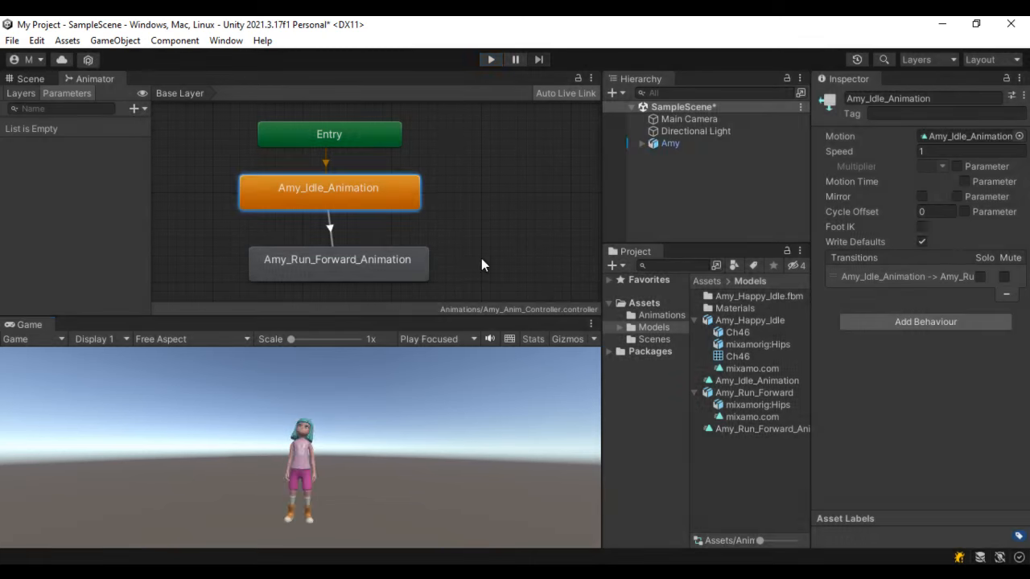
Make a transition from Amy_Run_Forward_Animation back to Amy_Idle_Animation and align the run state directly below the idle state.
{"action": "right_click", "coordinate": [365, 253]}
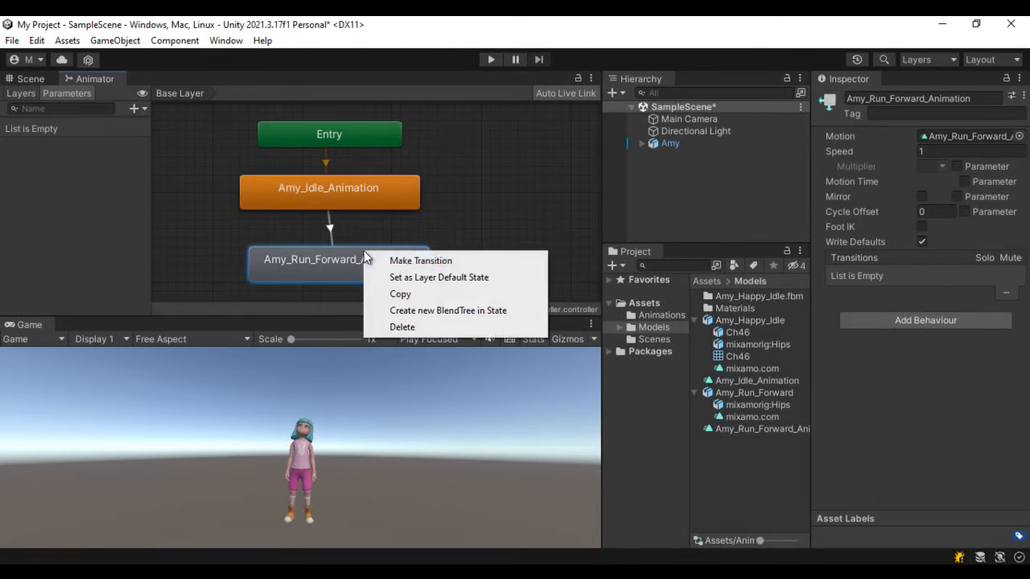
{"action": "left_click", "coordinate": [402, 260]}
{"action": "left_click", "coordinate": [374, 197]}
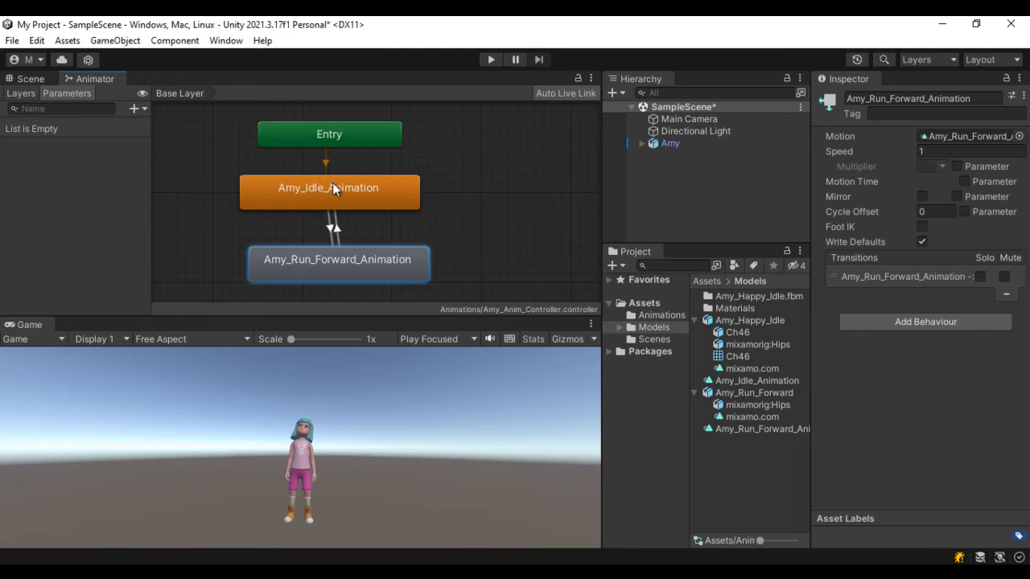
{"action": "left_click_drag", "start_coordinate": [353, 264], "coordinate": [345, 264]}
Check the idle and run cycle in play mode and collapse the Amy_Run_Forward and Amy_Happy_Idle models in the project files.
{"action": "left_click", "coordinate": [491, 60]}
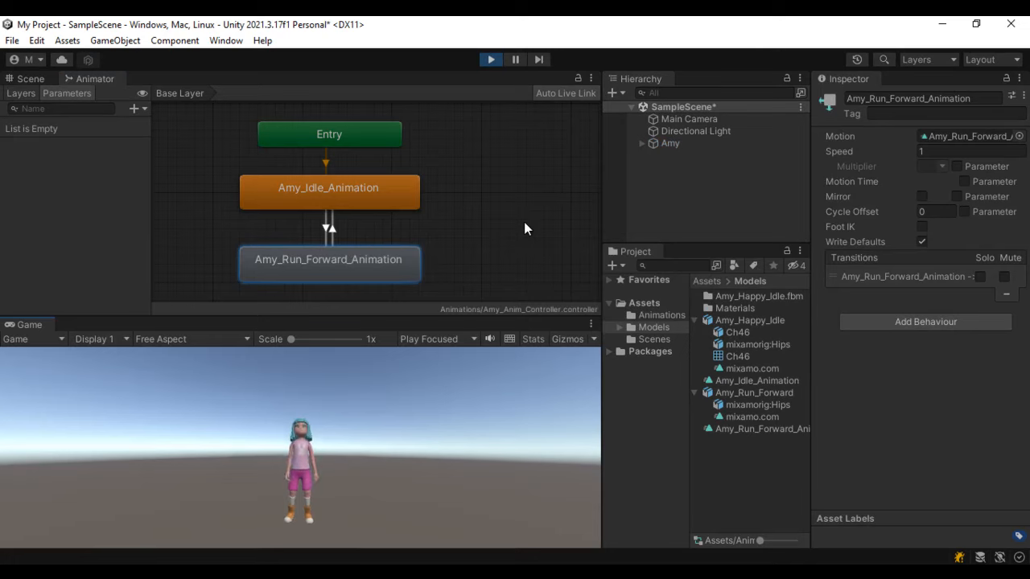
{"action": "left_click", "coordinate": [491, 61]}
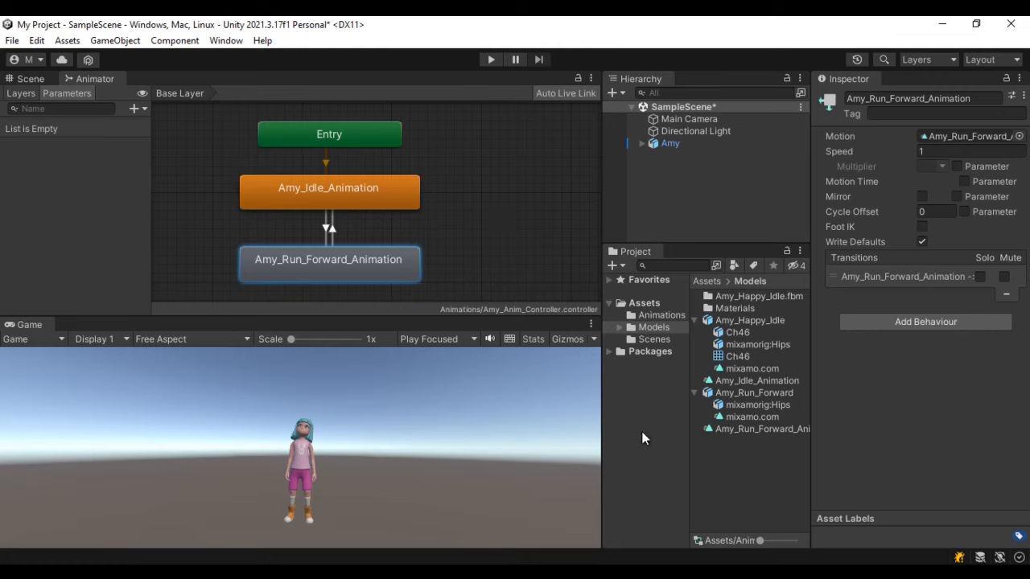
{"action": "left_click", "coordinate": [694, 392]}
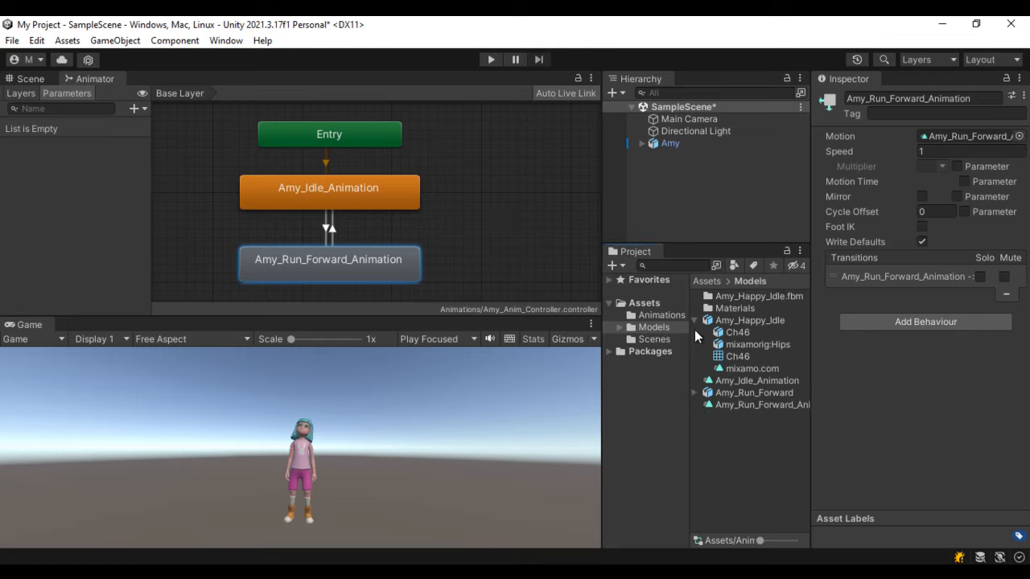
{"action": "left_click", "coordinate": [694, 320]}
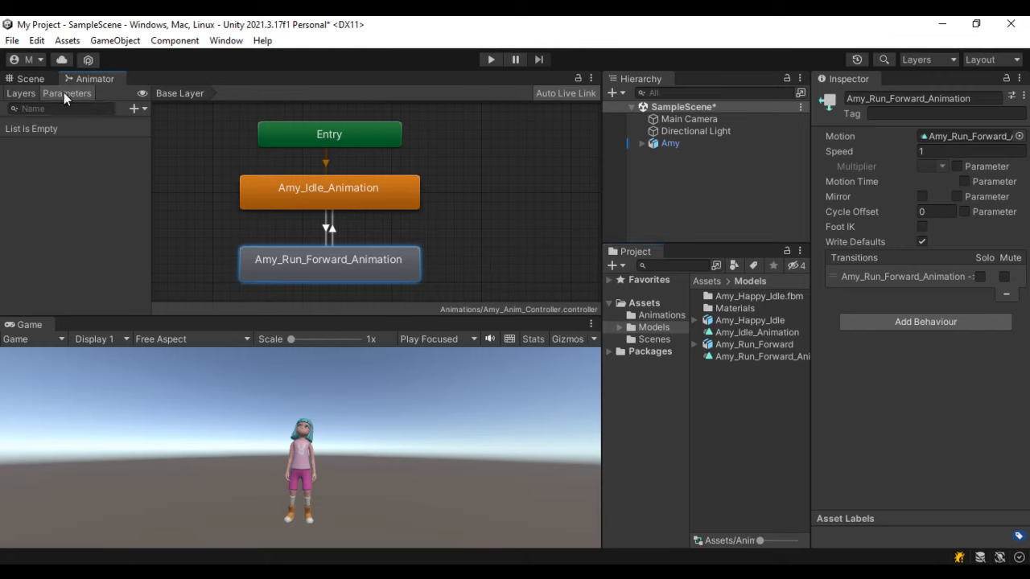
Add an Int parameter named state to the animator controller.
{"action": "left_click", "coordinate": [145, 108]}
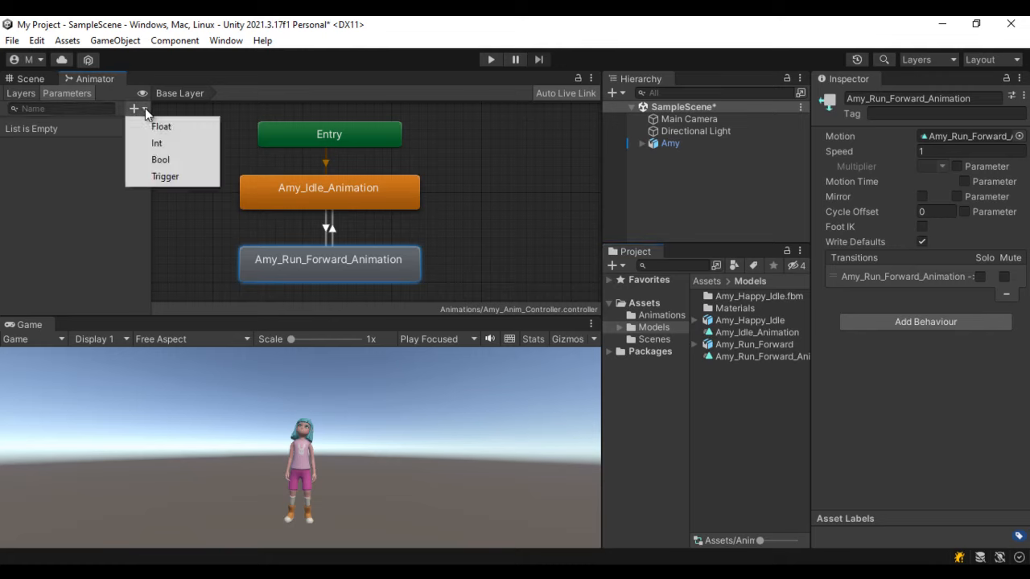
{"action": "left_click", "coordinate": [176, 151]}
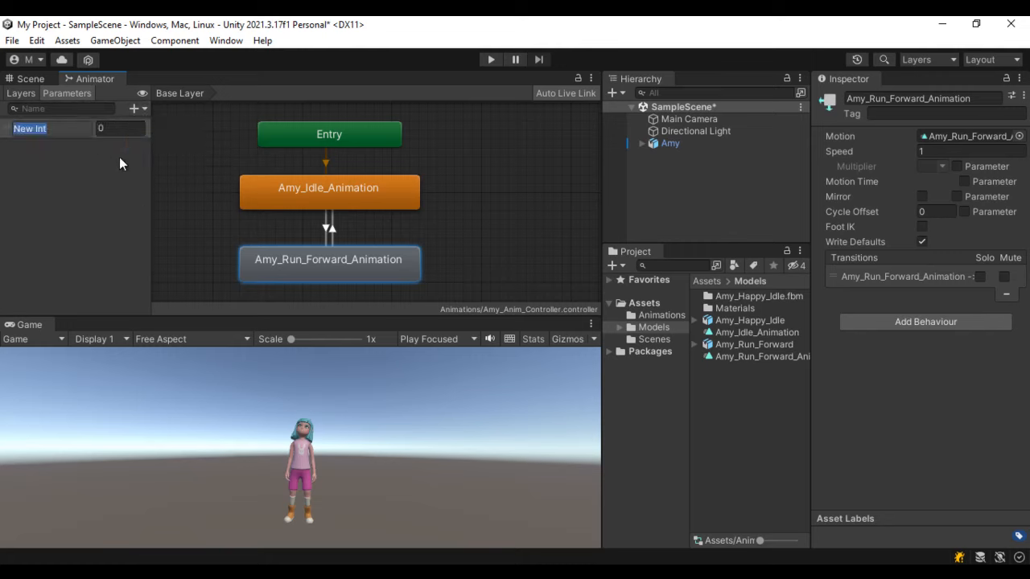
{"action": "type", "text": "state"}
{"action": "key", "text": "Return"}
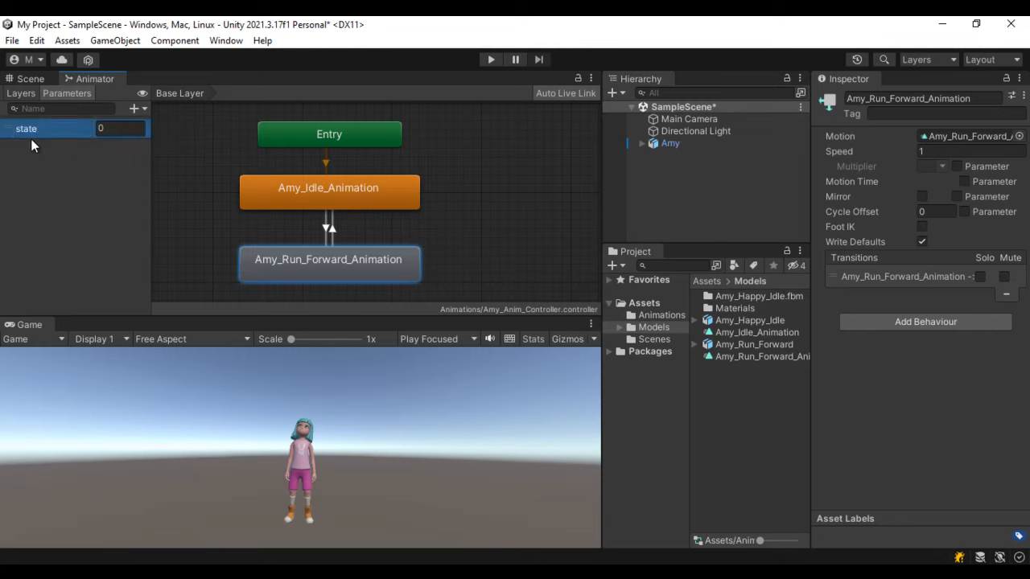
{"action": "left_click", "coordinate": [103, 129]}
{"action": "left_click", "coordinate": [120, 128]}
{"action": "double_click", "coordinate": [120, 128]}
Add the condition state Equals 1 to the transition from Amy_Idle_Animation to Amy_Run_Forward_Animation.
{"action": "left_click", "coordinate": [325, 228]}
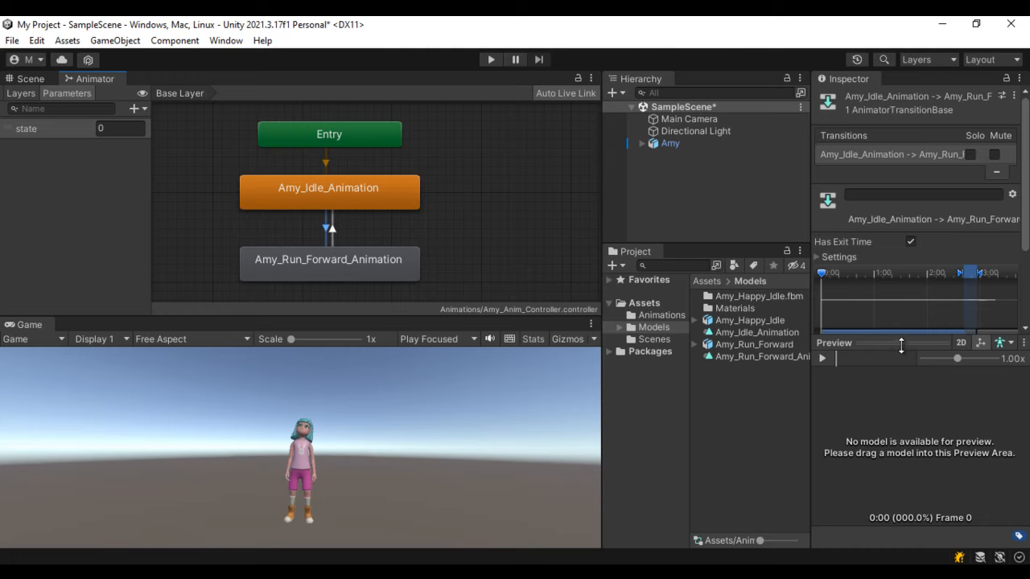
{"action": "left_click_drag", "start_coordinate": [902, 338], "coordinate": [901, 459]}
{"action": "scroll", "coordinate": [835, 359], "scroll_direction": "down", "scroll_amount": 2}
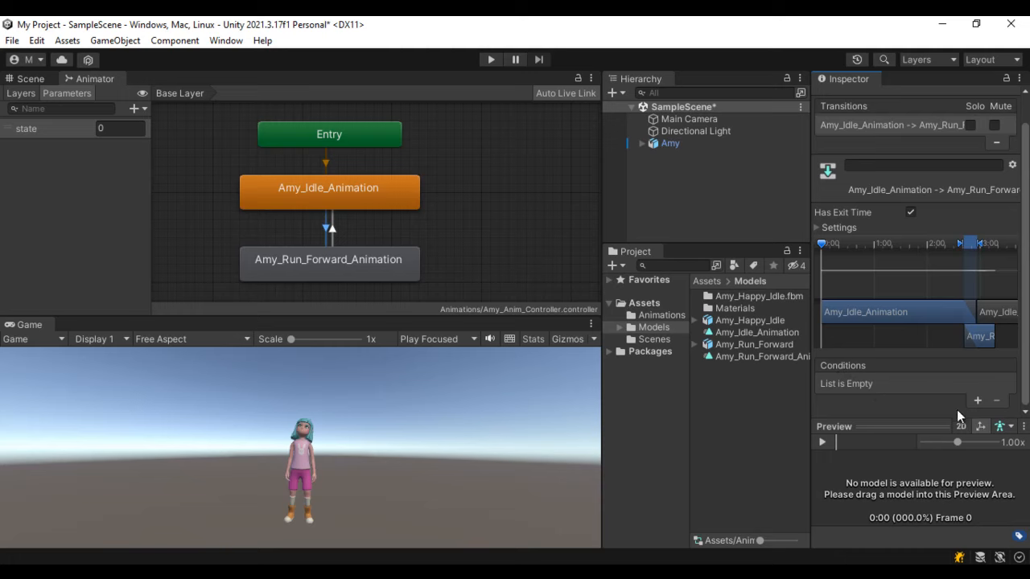
{"action": "left_click", "coordinate": [978, 401]}
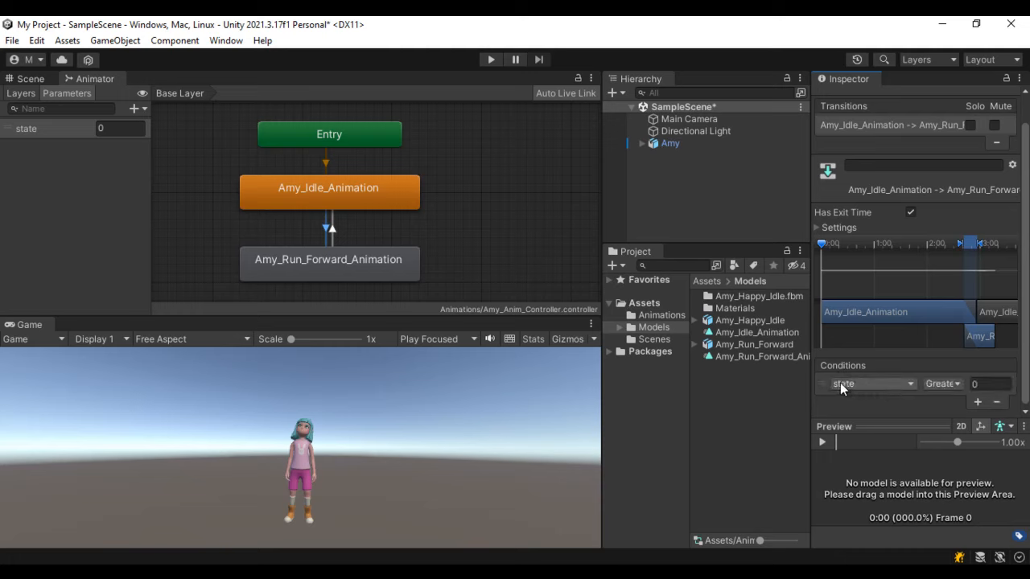
{"action": "left_click", "coordinate": [963, 383]}
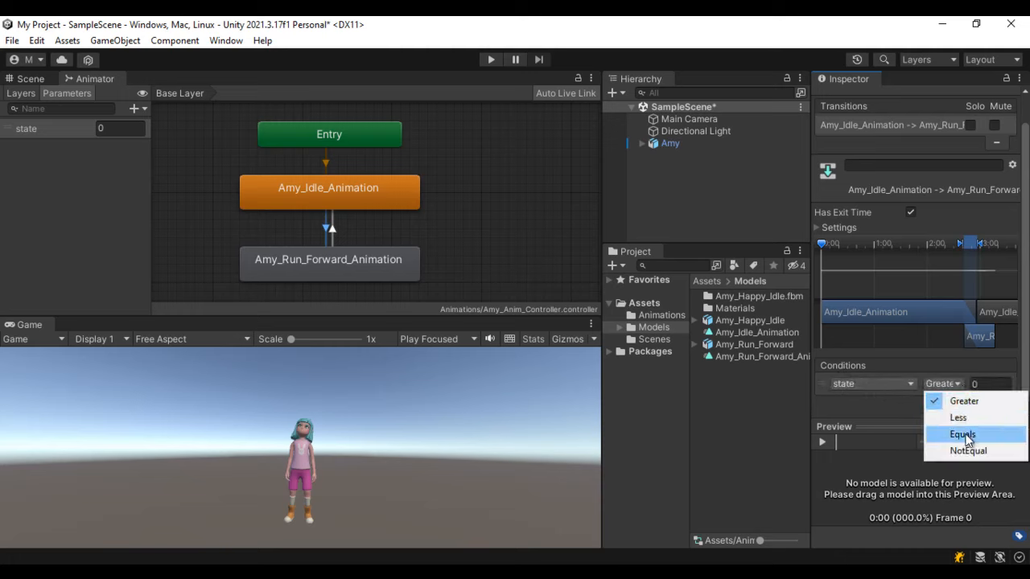
{"action": "left_click", "coordinate": [964, 432]}
{"action": "left_click", "coordinate": [975, 386]}
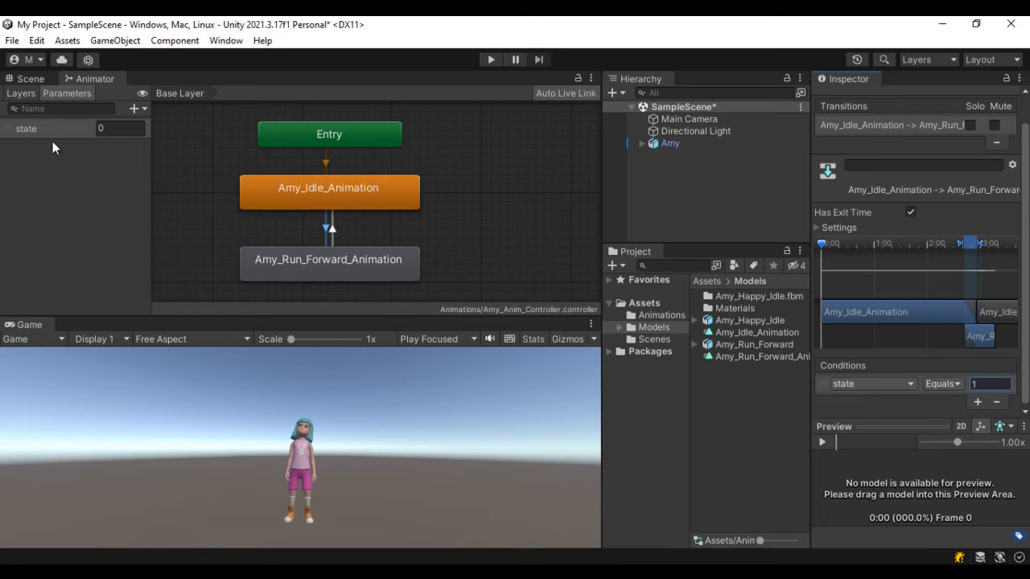
Test the idle-to-run condition in play mode by setting the state parameter to 1 and back to 0.
{"action": "left_click", "coordinate": [108, 128]}
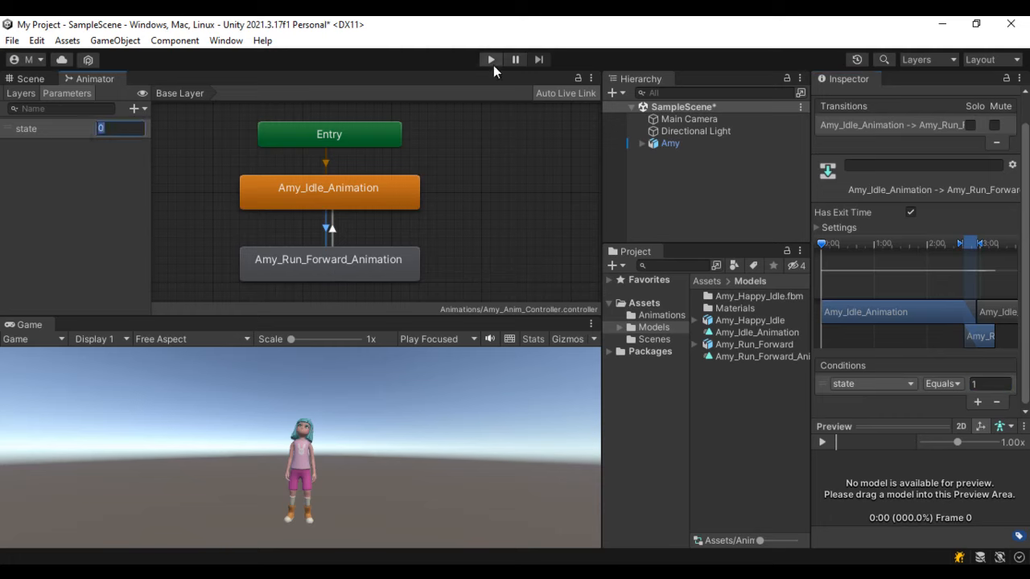
{"action": "left_click", "coordinate": [491, 60]}
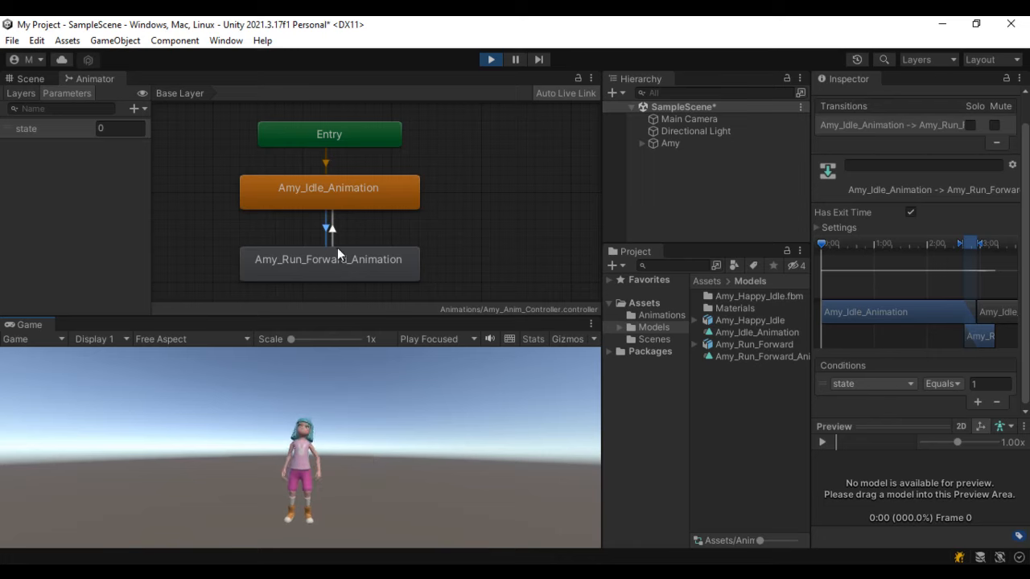
{"action": "left_click", "coordinate": [112, 131]}
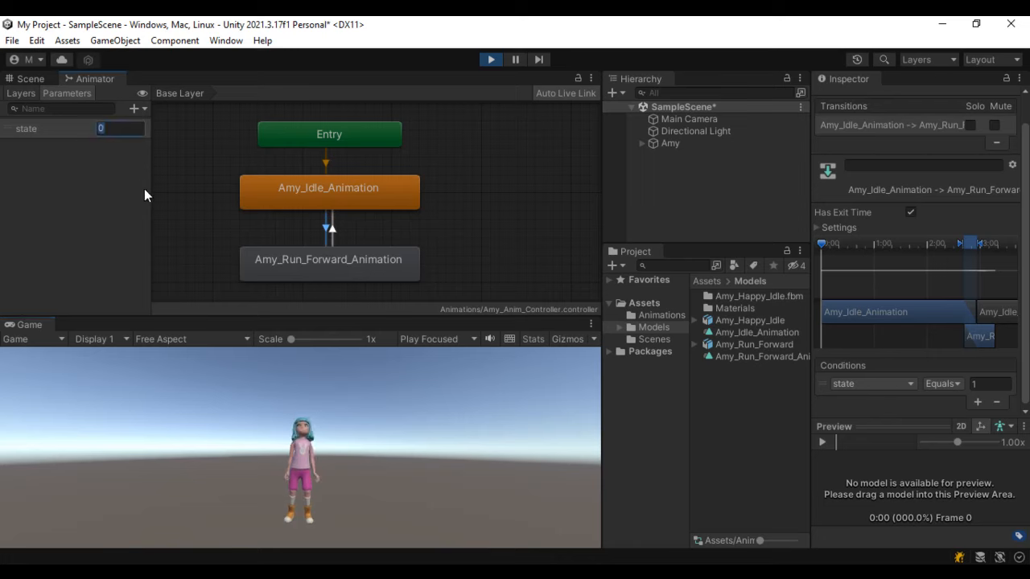
{"action": "type", "text": "1"}
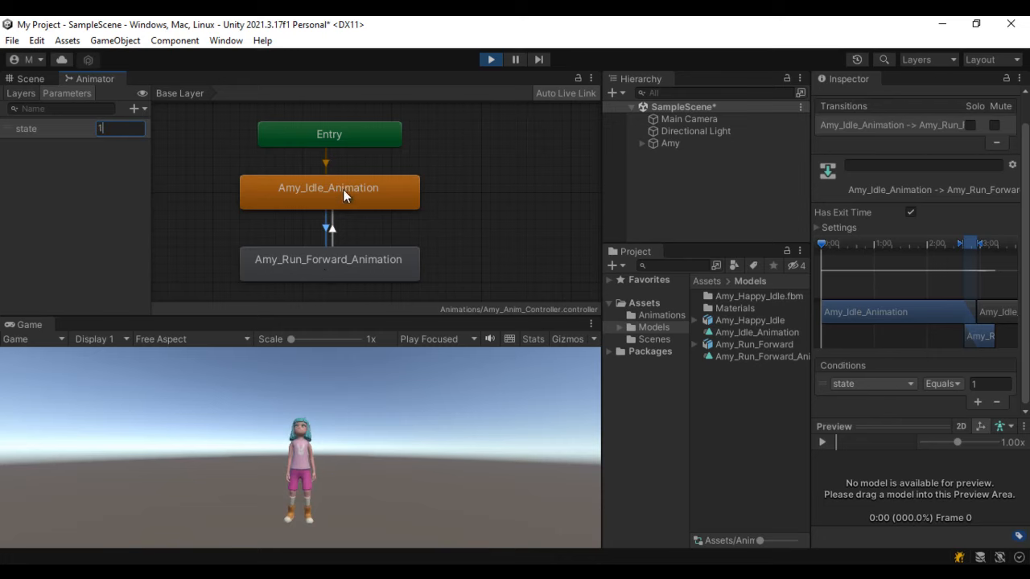
{"action": "left_click", "coordinate": [133, 130]}
{"action": "type", "text": "1"}
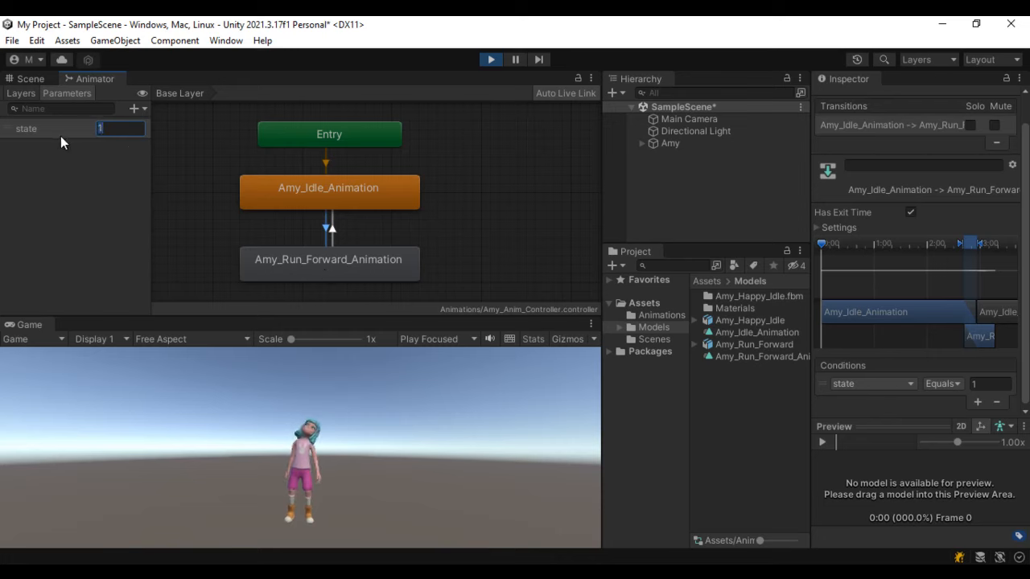
{"action": "key", "text": "BackSpace"}
{"action": "type", "text": "0"}
{"action": "left_click", "coordinate": [99, 233]}
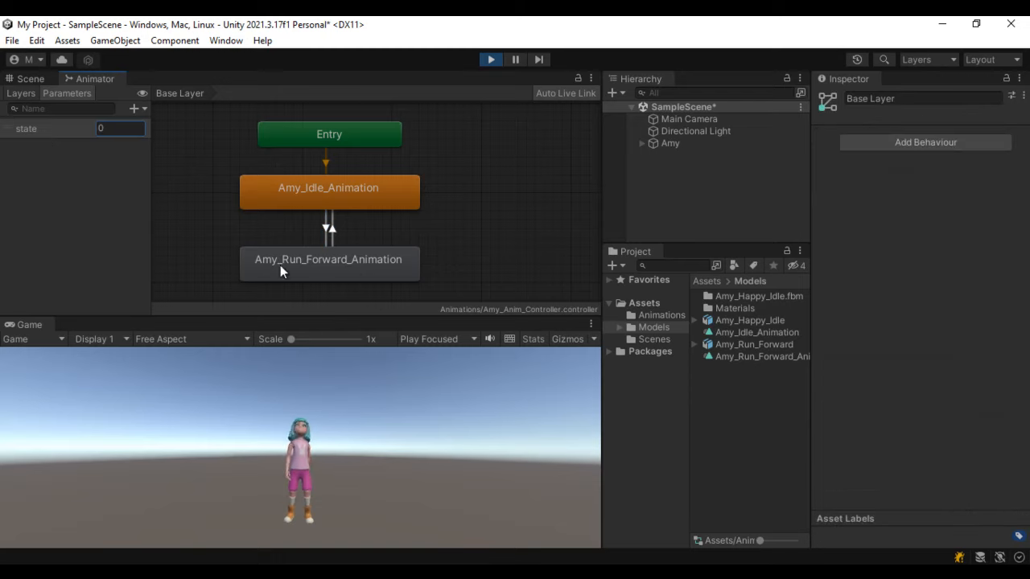
Add the condition state Equals 0 to the transition from Amy_Run_Forward_Animation to Amy_Idle_Animation and leave play mode.
{"action": "left_click", "coordinate": [333, 232]}
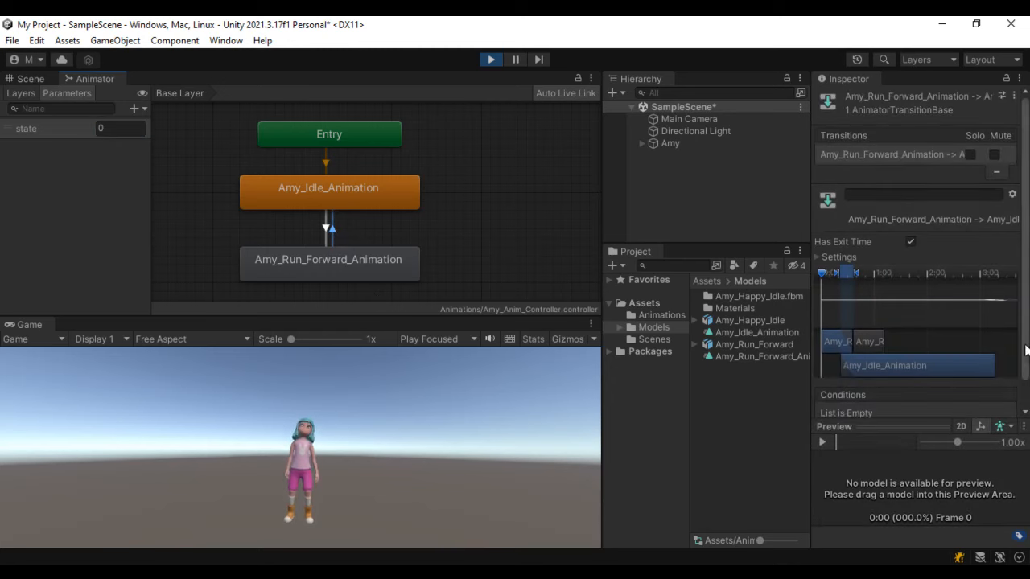
{"action": "left_click_drag", "start_coordinate": [1026, 349], "coordinate": [1027, 407]}
{"action": "left_click", "coordinate": [979, 399]}
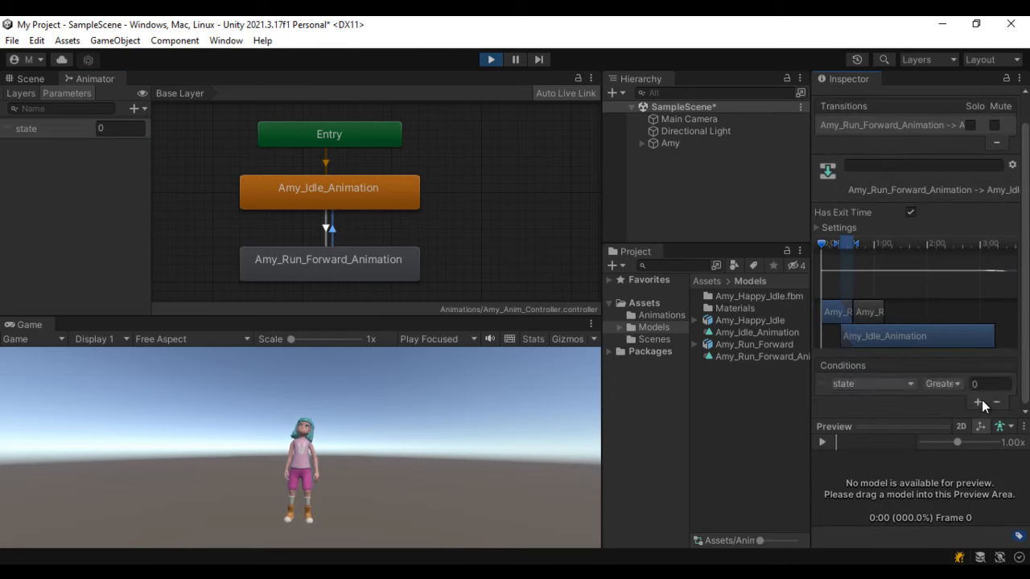
{"action": "left_click", "coordinate": [953, 386]}
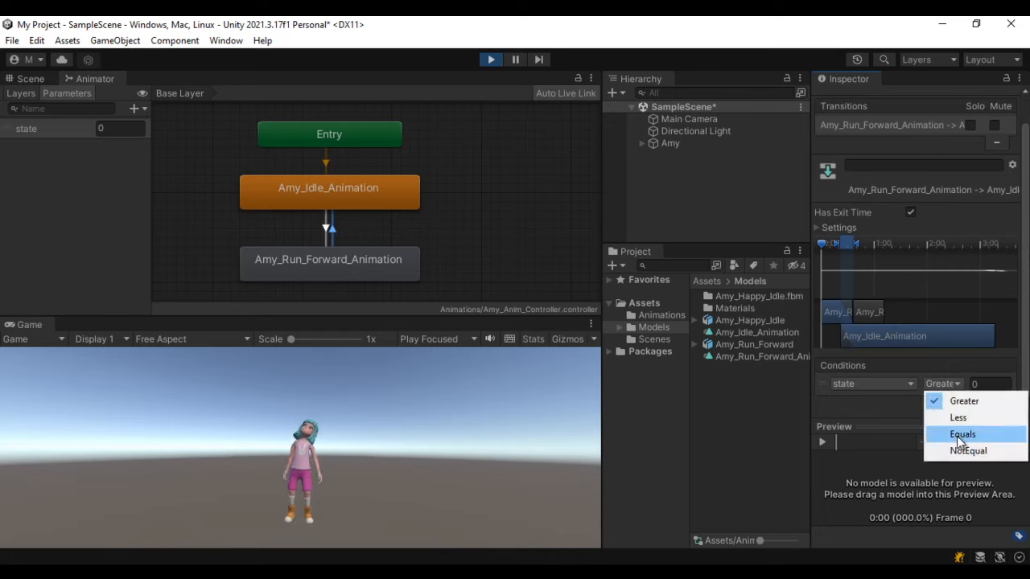
{"action": "left_click", "coordinate": [963, 435]}
{"action": "left_click", "coordinate": [986, 385]}
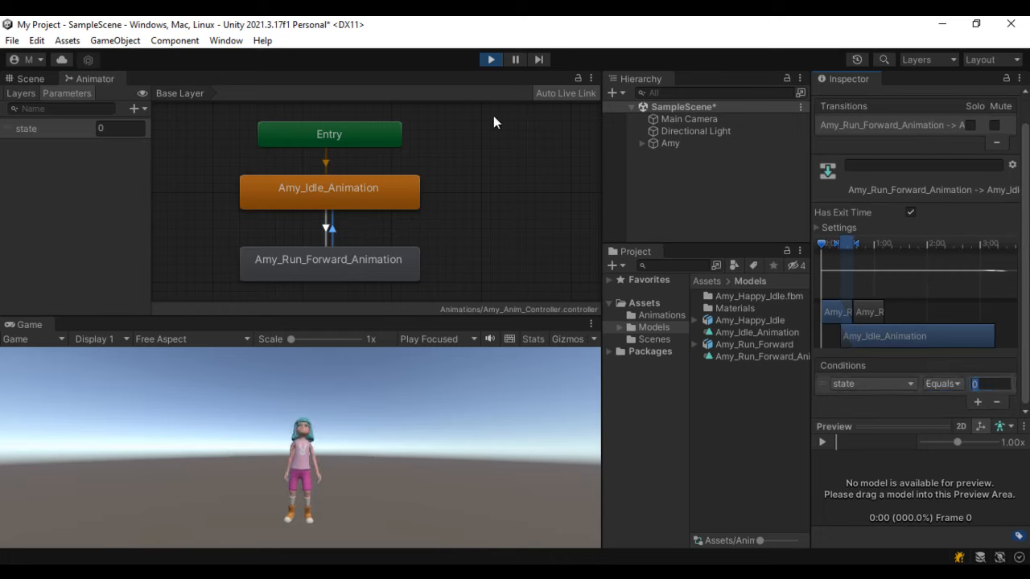
{"action": "left_click", "coordinate": [492, 59]}
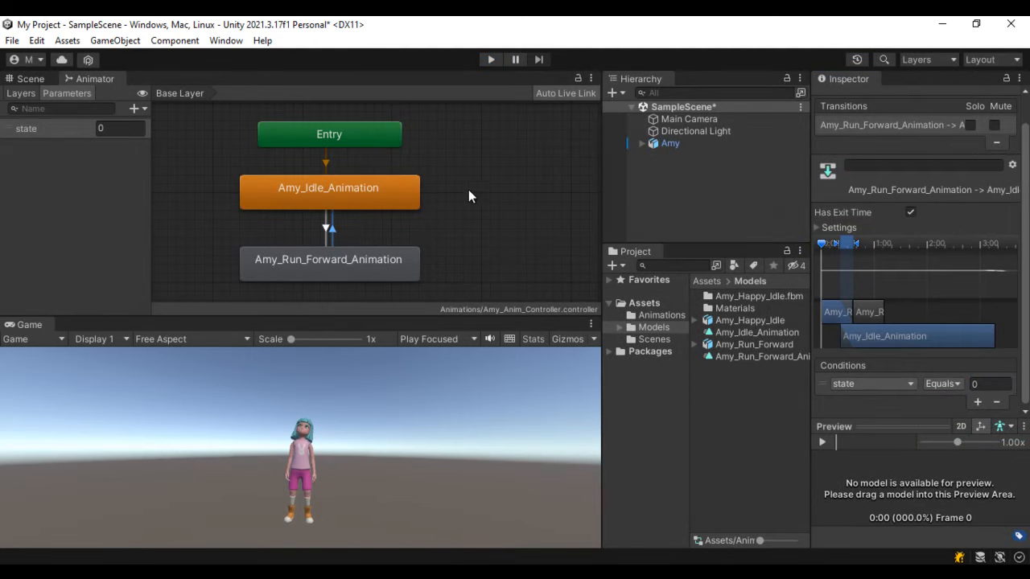
Restart play mode, review the idle-to-run transition's condition and set the state parameter to 1 to test it.
{"action": "left_click", "coordinate": [112, 130]}
{"action": "left_click", "coordinate": [490, 58]}
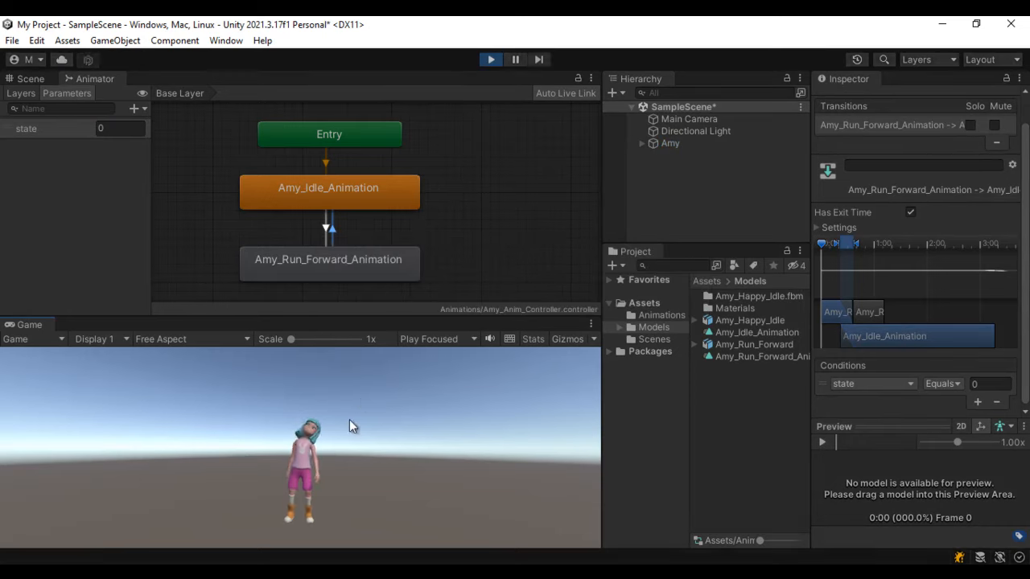
{"action": "left_click", "coordinate": [327, 226]}
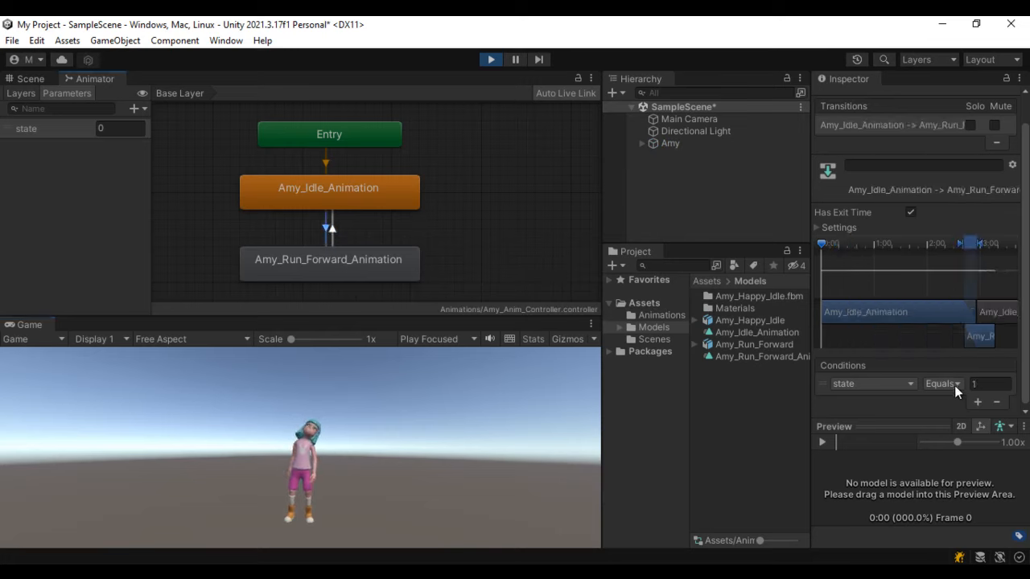
{"action": "left_click", "coordinate": [122, 131]}
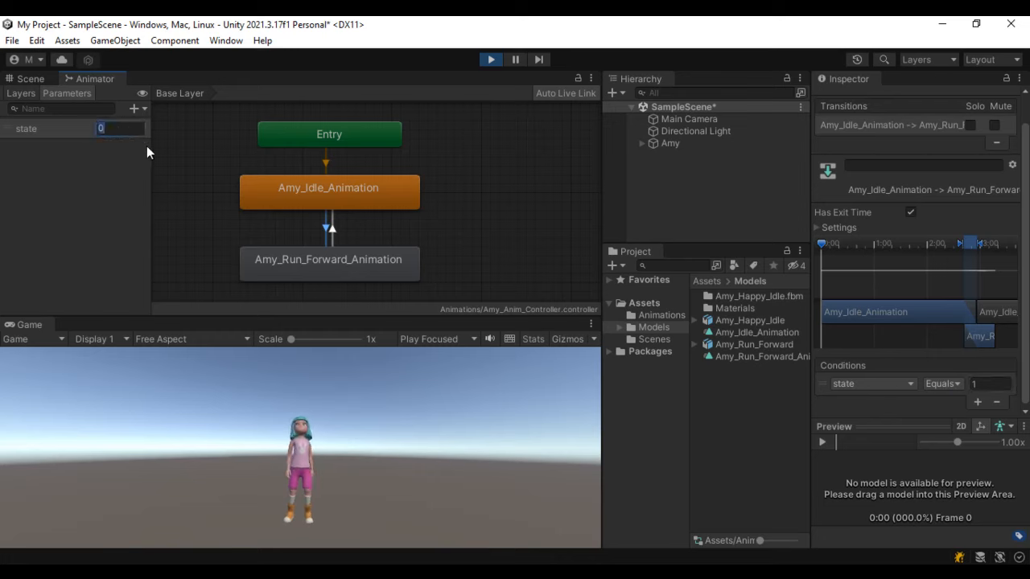
{"action": "type", "text": "1"}
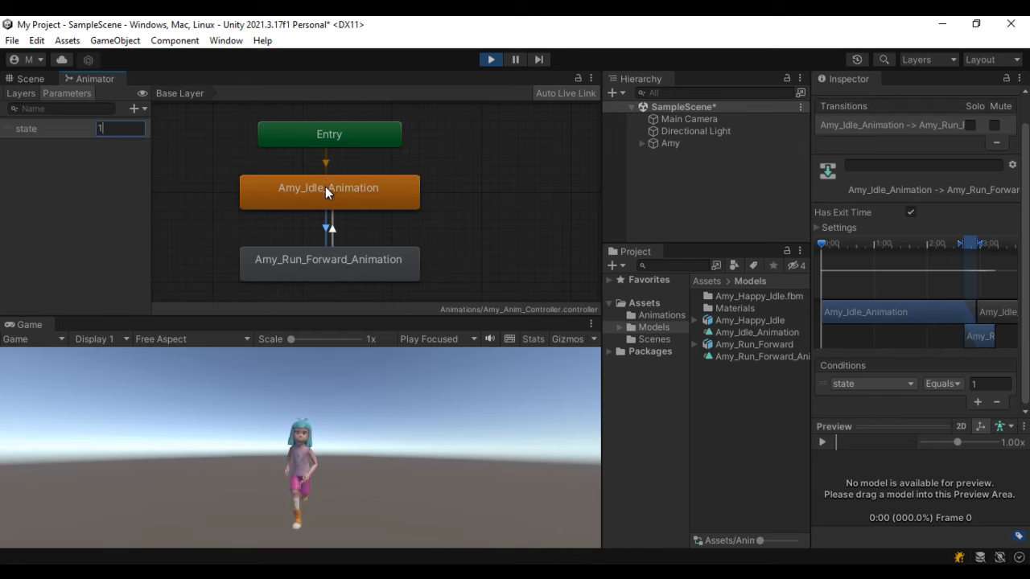
Test the run-to-idle transition by setting the state parameter to 0, leave play mode and review both transitions' settings.
{"action": "left_click", "coordinate": [333, 229]}
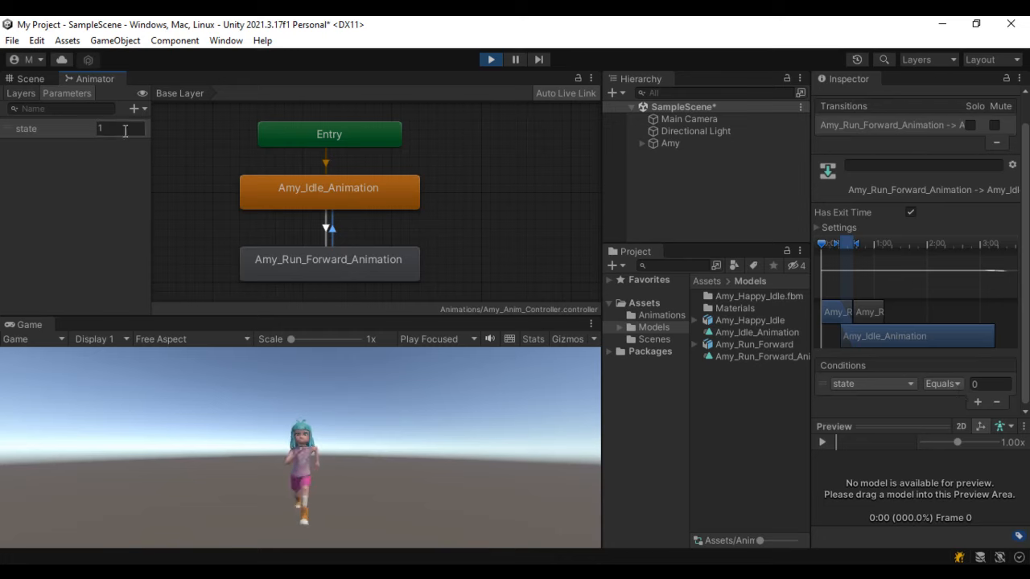
{"action": "type", "text": "0"}
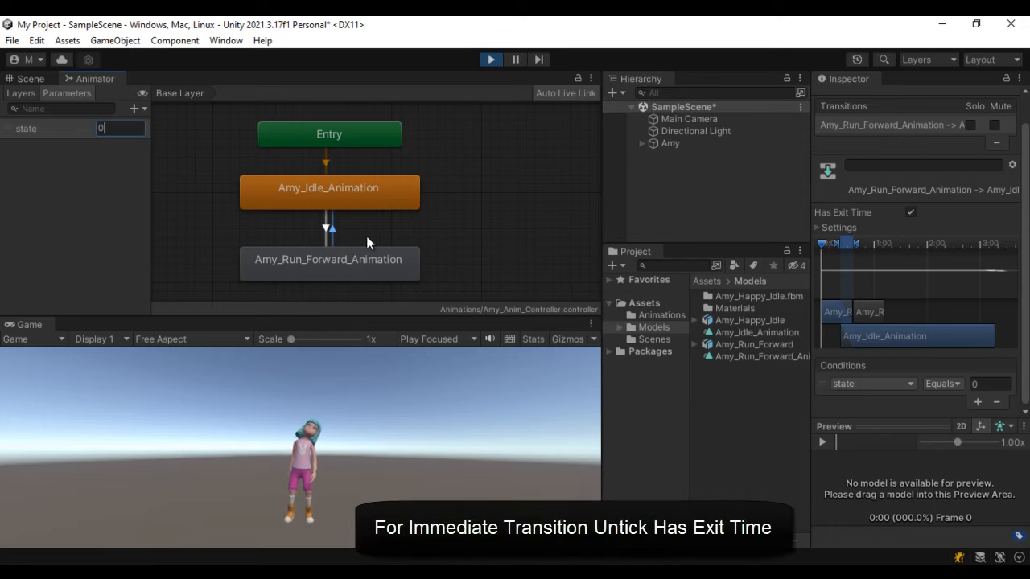
{"action": "left_click", "coordinate": [492, 61]}
{"action": "left_click", "coordinate": [326, 229]}
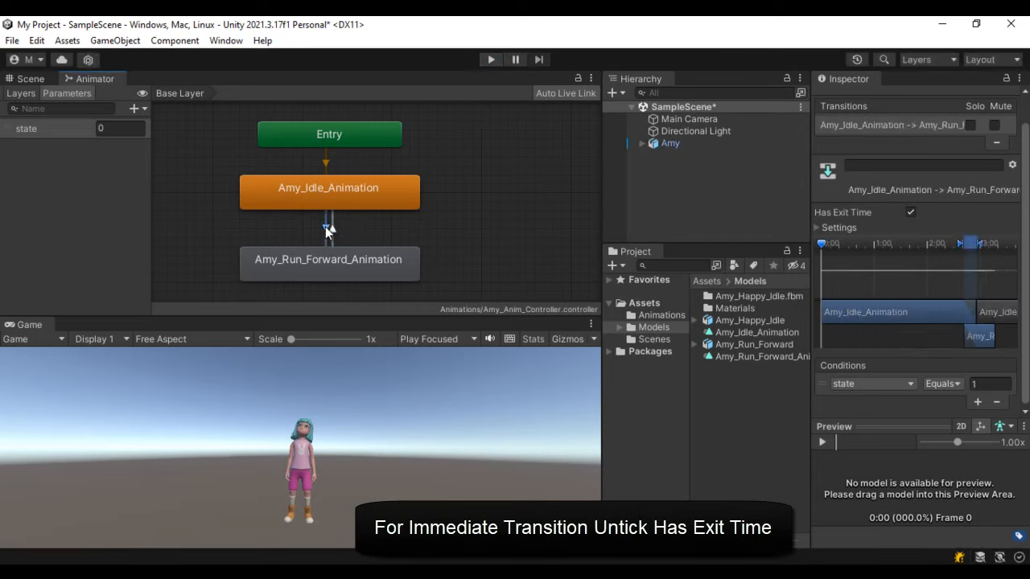
{"action": "left_click", "coordinate": [334, 229]}
{"action": "left_click", "coordinate": [326, 230]}
{"action": "left_click", "coordinate": [331, 230]}
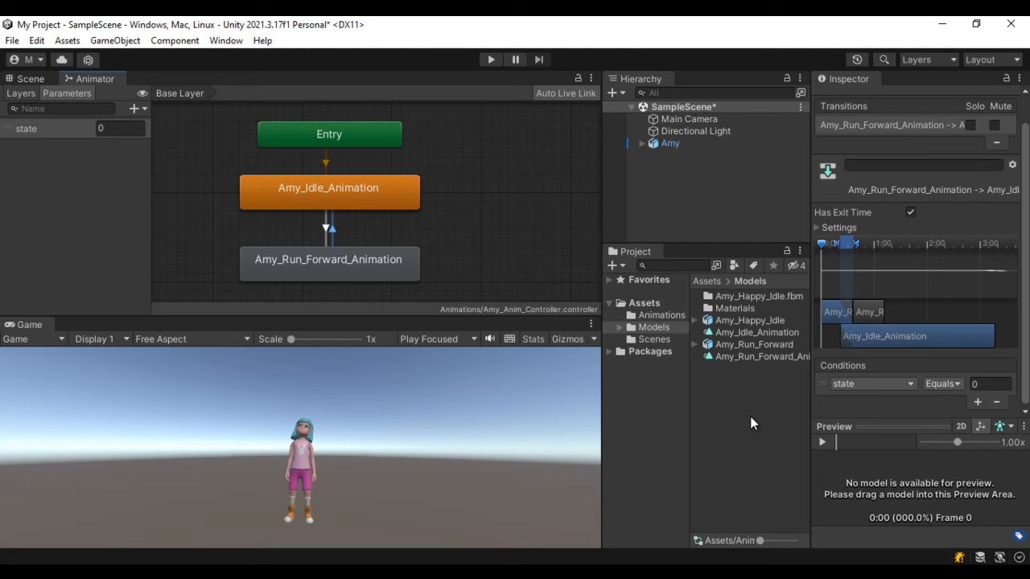
Create a folder named Scripts inside the Assets folder.
{"action": "left_click", "coordinate": [648, 302]}
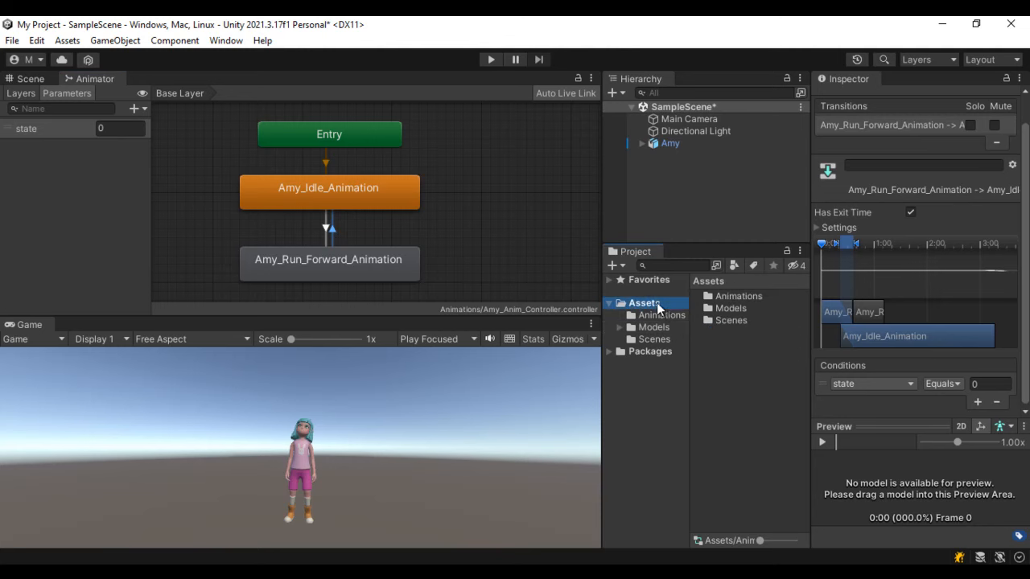
{"action": "right_click", "coordinate": [658, 306]}
{"action": "mouse_move", "coordinate": [729, 176]}
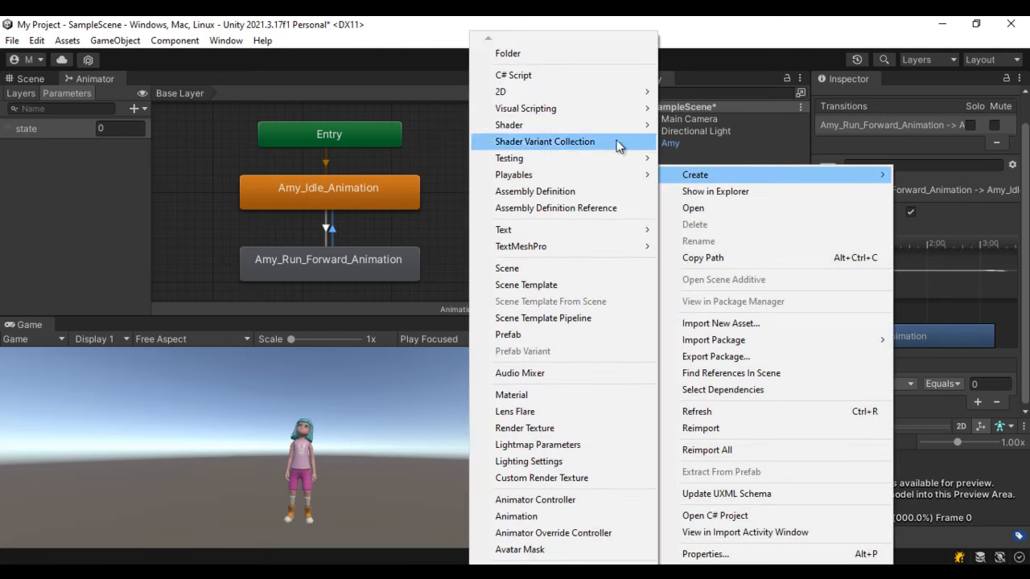
{"action": "left_click", "coordinate": [569, 54]}
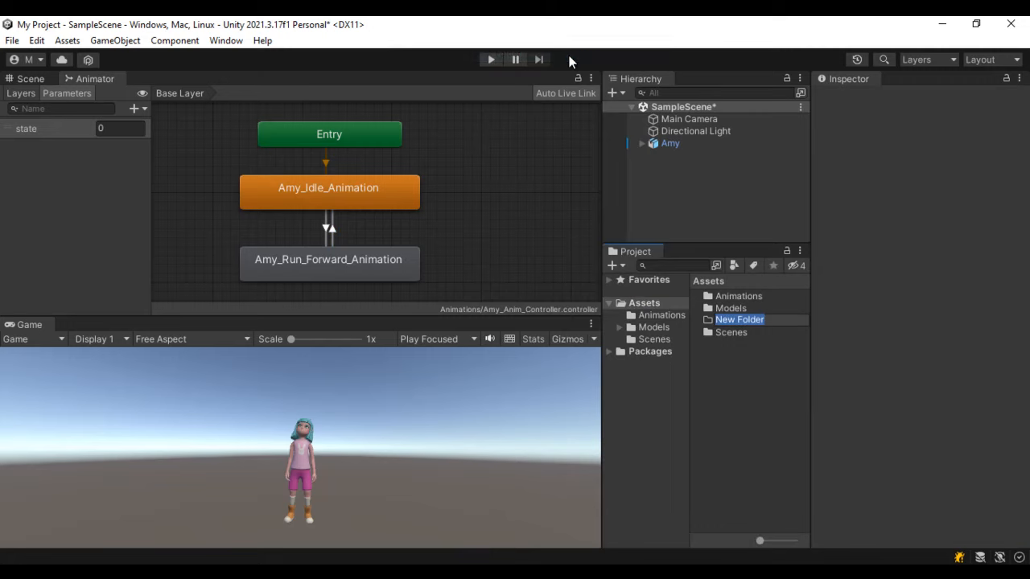
{"action": "type", "text": "Scripts"}
{"action": "key", "text": "Return"}
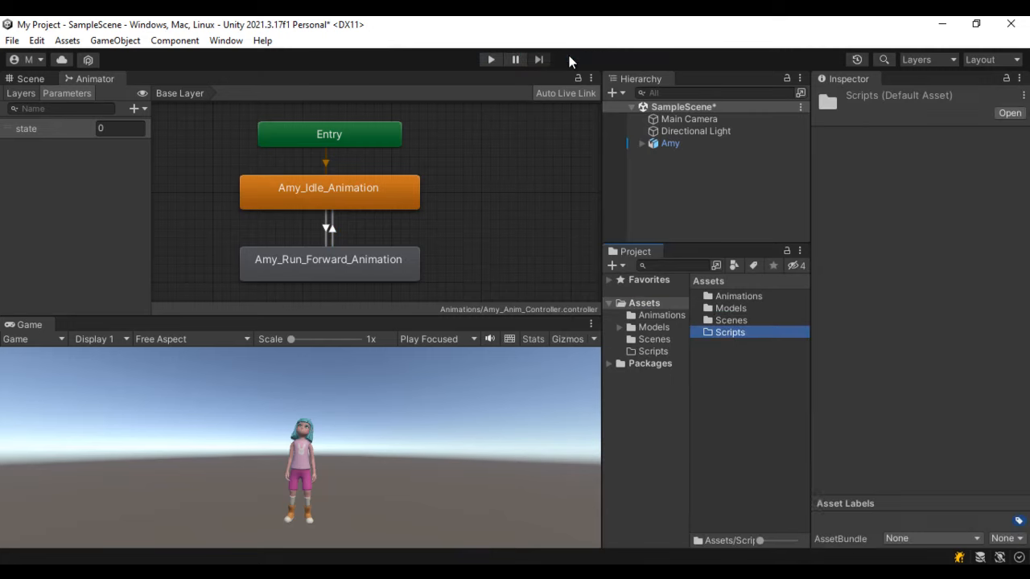
Create a C# script named AmyController in the Scripts folder.
{"action": "left_click", "coordinate": [652, 351]}
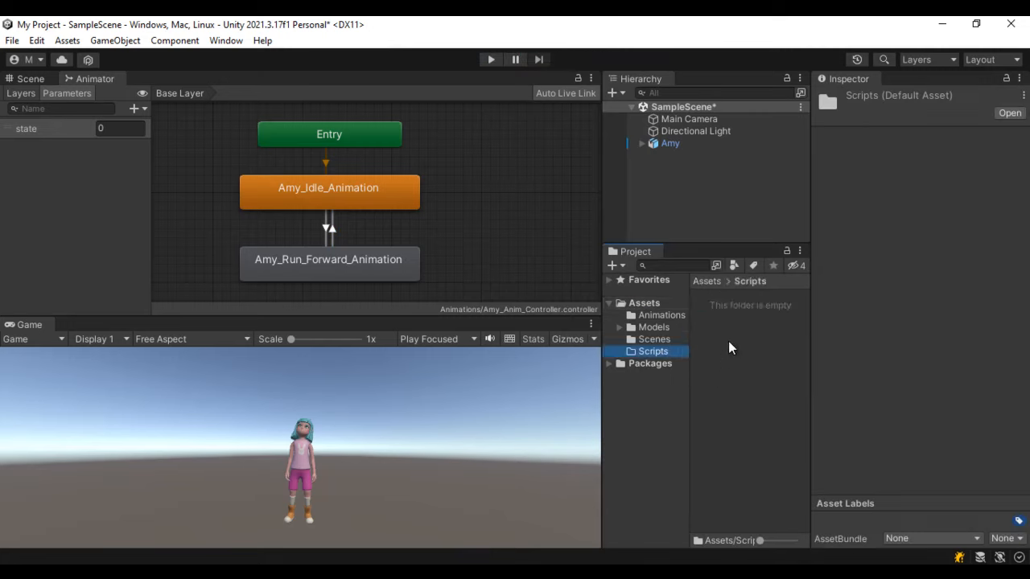
{"action": "right_click", "coordinate": [729, 347]}
{"action": "mouse_move", "coordinate": [789, 183]}
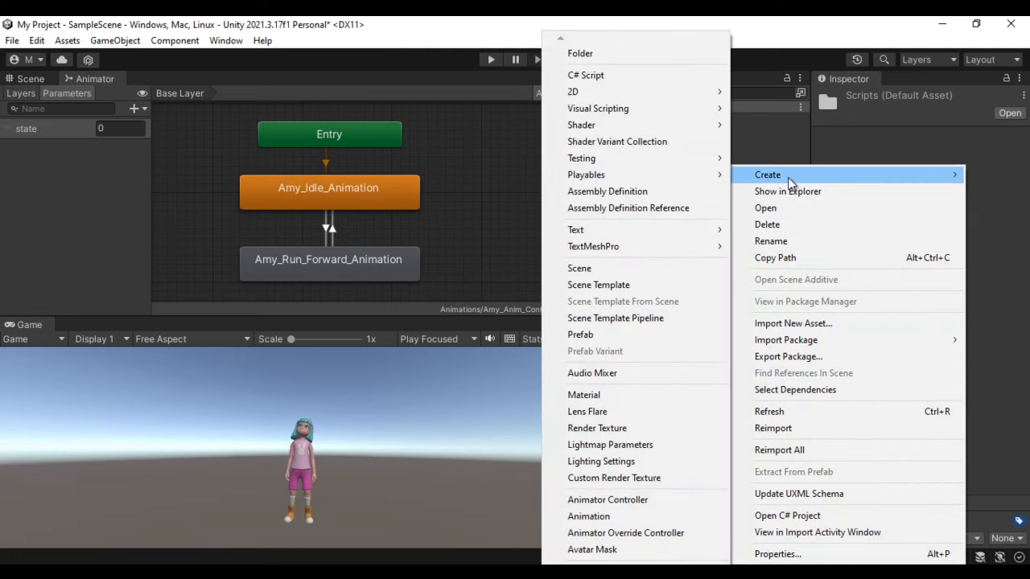
{"action": "left_click", "coordinate": [646, 78]}
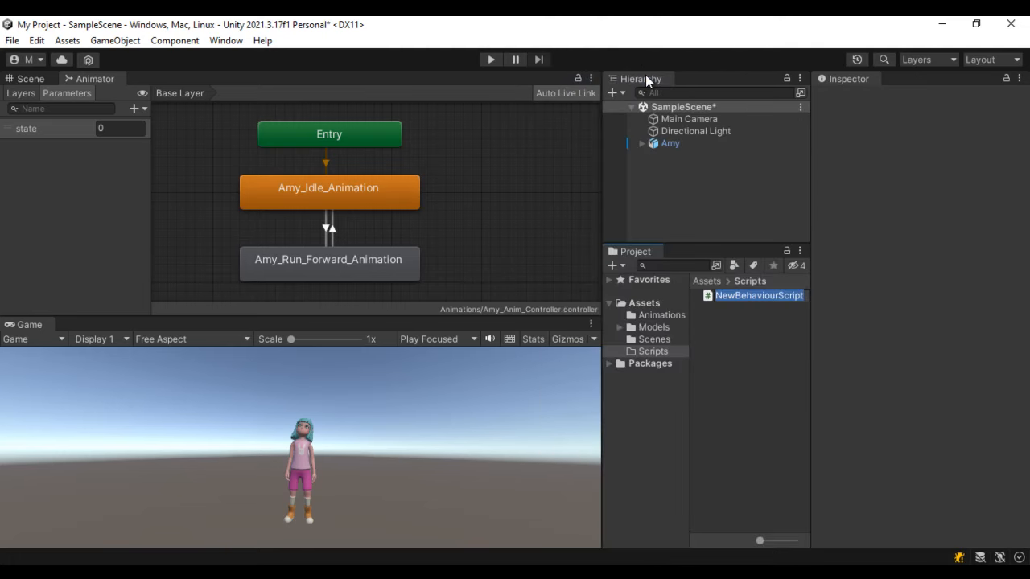
{"action": "type", "text": "Amy_Controller"}
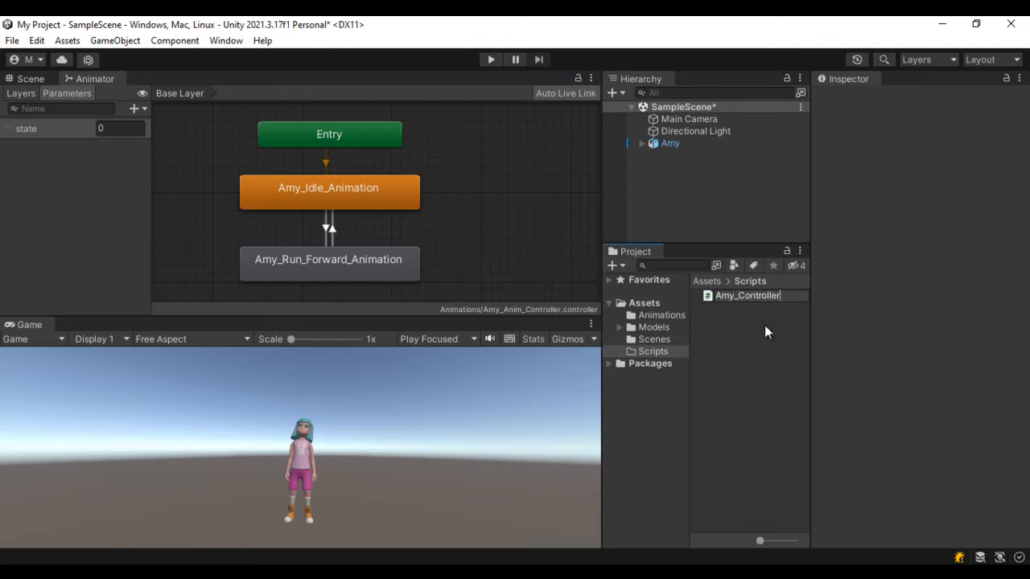
{"action": "key", "text": "BackSpace"}
{"action": "key", "text": "Return"}
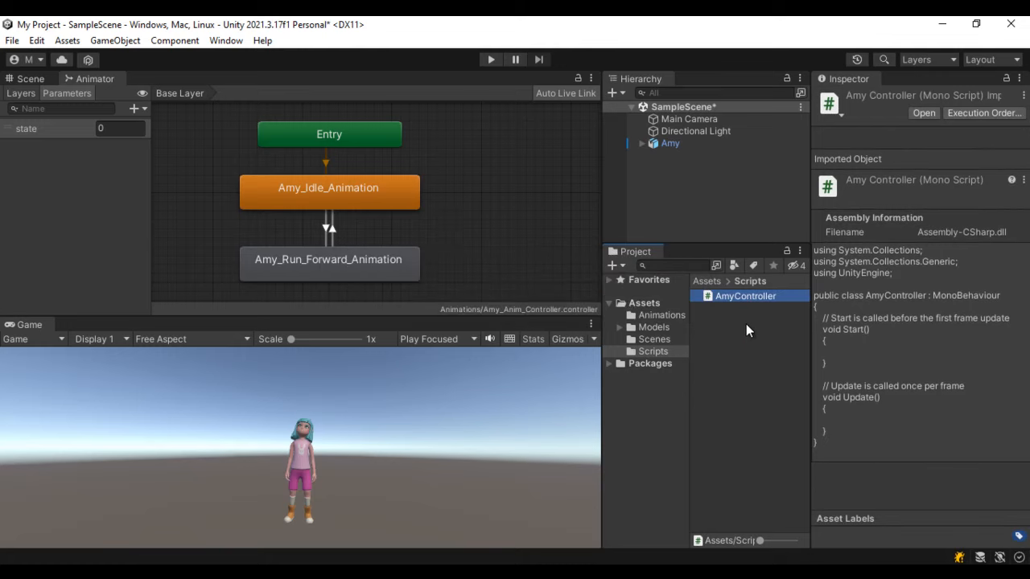
Attach the AmyController script to the Amy object and open the script in Visual Studio.
{"action": "left_click", "coordinate": [723, 328]}
{"action": "left_click_drag", "start_coordinate": [722, 299], "coordinate": [681, 152]}
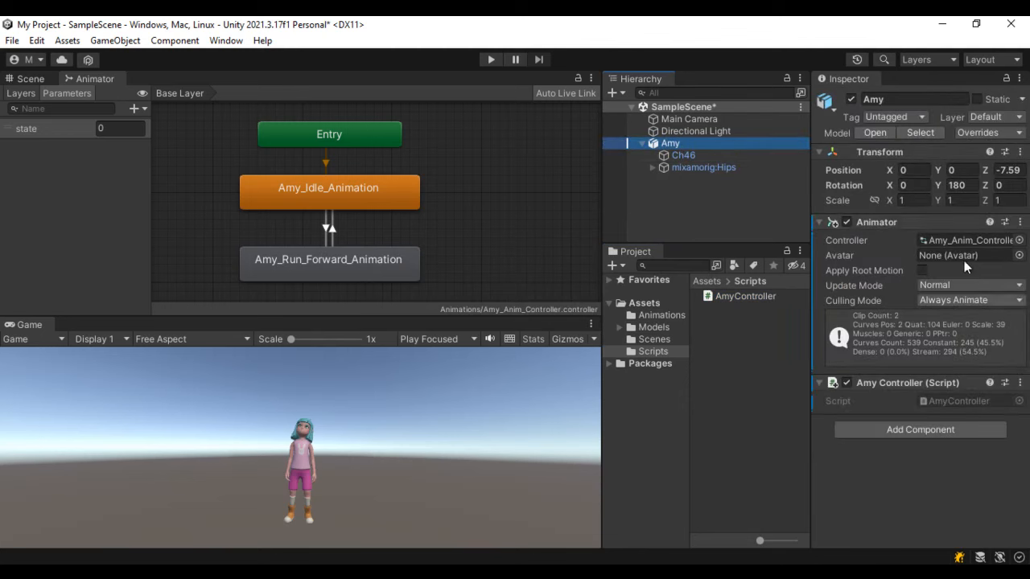
{"action": "double_click", "coordinate": [738, 296]}
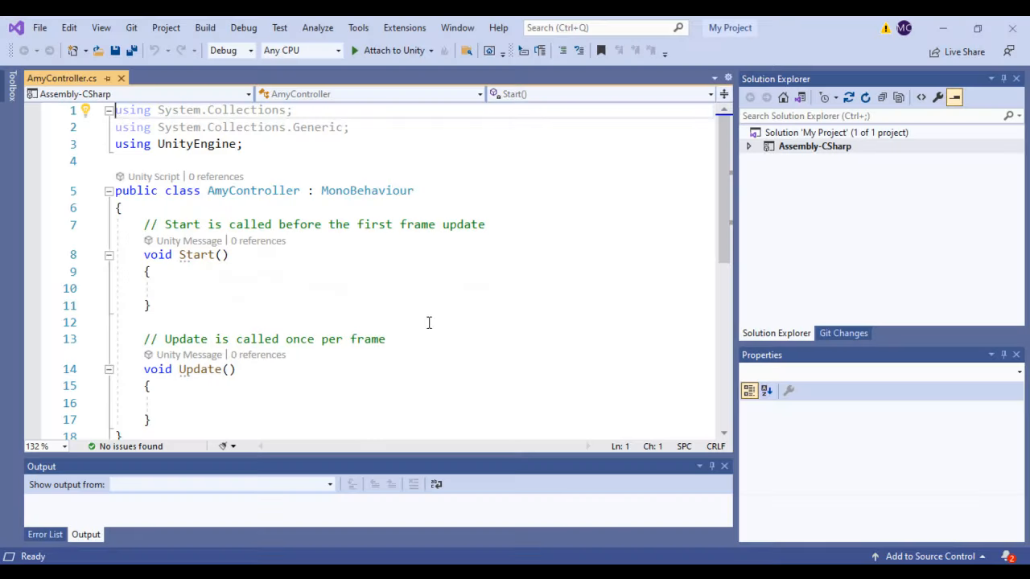
Examine the AmyController class, check Amy's components in Unity and return to the script in Visual Studio.
{"action": "left_click_drag", "start_coordinate": [207, 191], "coordinate": [300, 191]}
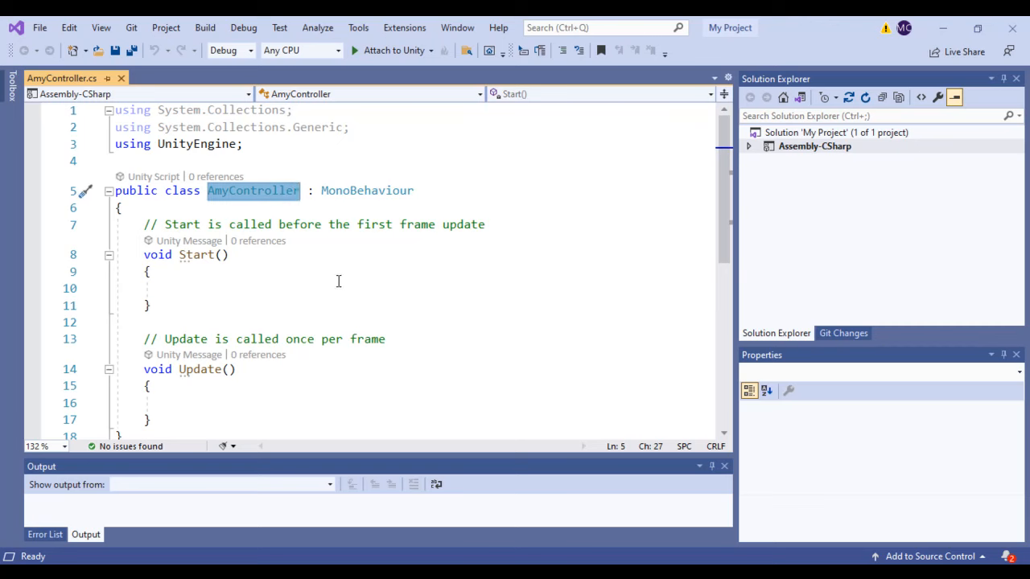
{"action": "scroll", "coordinate": [338, 281], "scroll_direction": "down", "scroll_amount": 1}
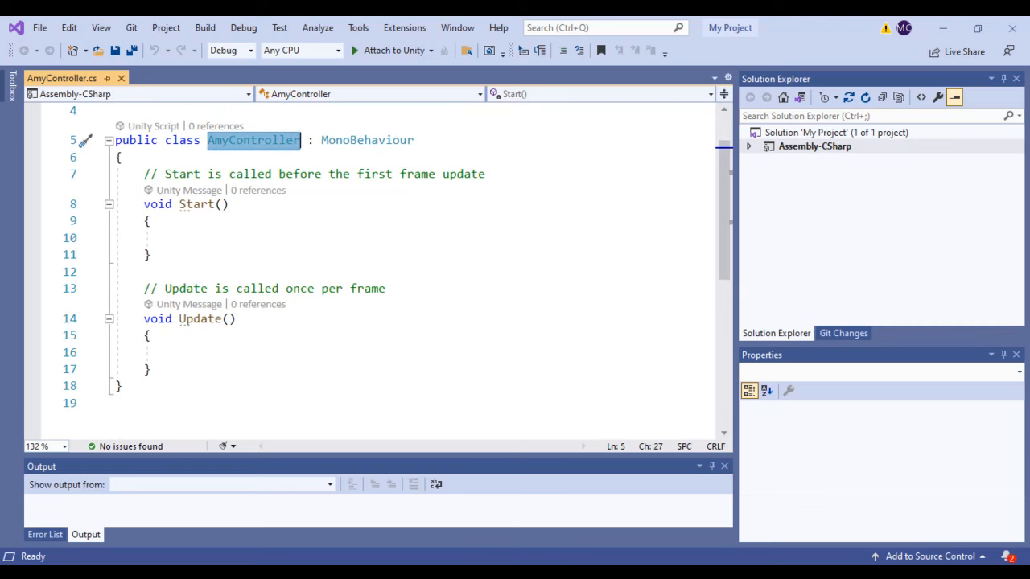
{"action": "key", "text": "alt+Tab"}
{"action": "left_click", "coordinate": [681, 143]}
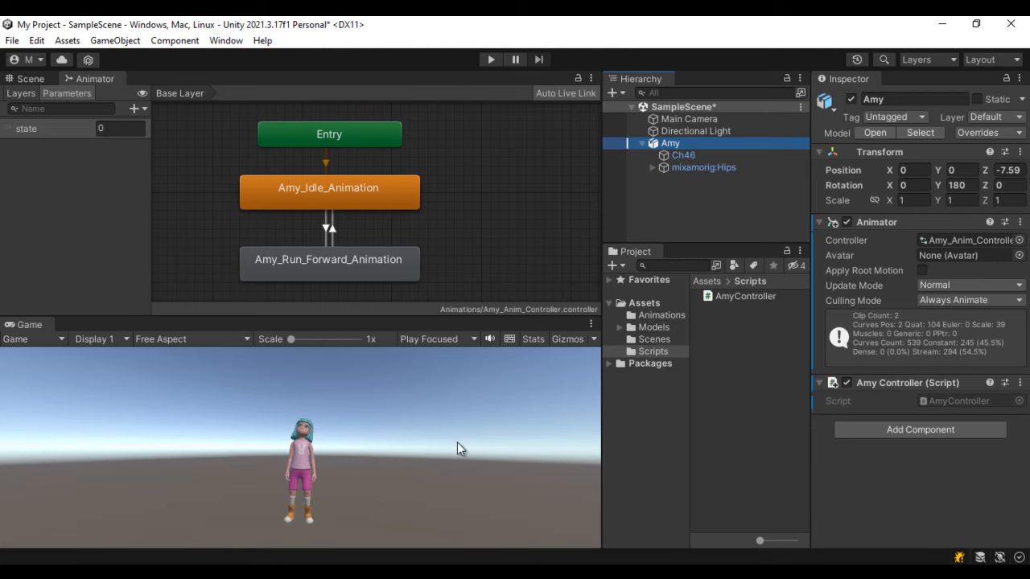
{"action": "key", "text": "alt+Tab"}
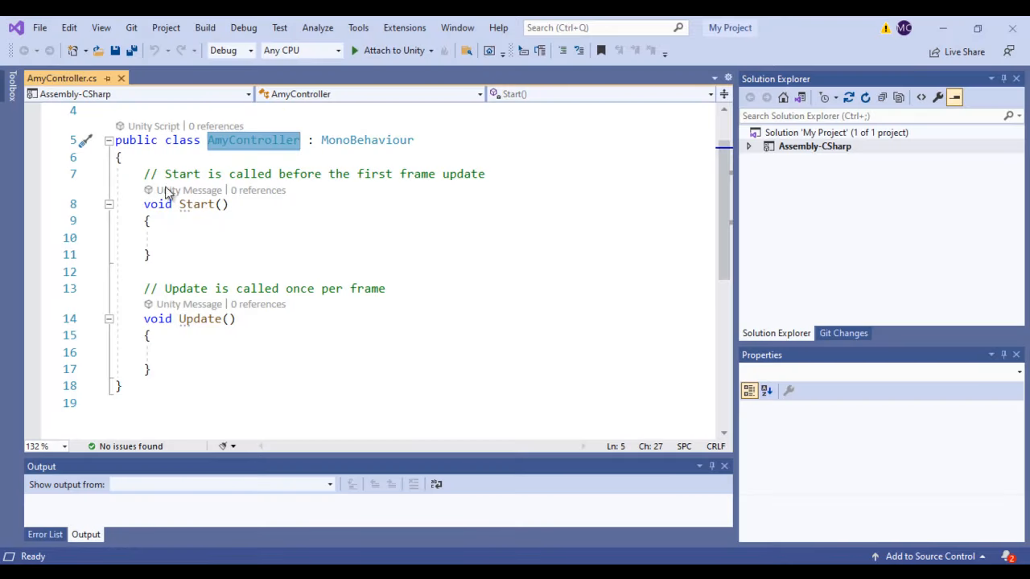
Replace the comment above the Start method with the field declaration "Animator animator;".
{"action": "left_click_drag", "start_coordinate": [143, 174], "coordinate": [490, 174]}
{"action": "type", "text": "A"}
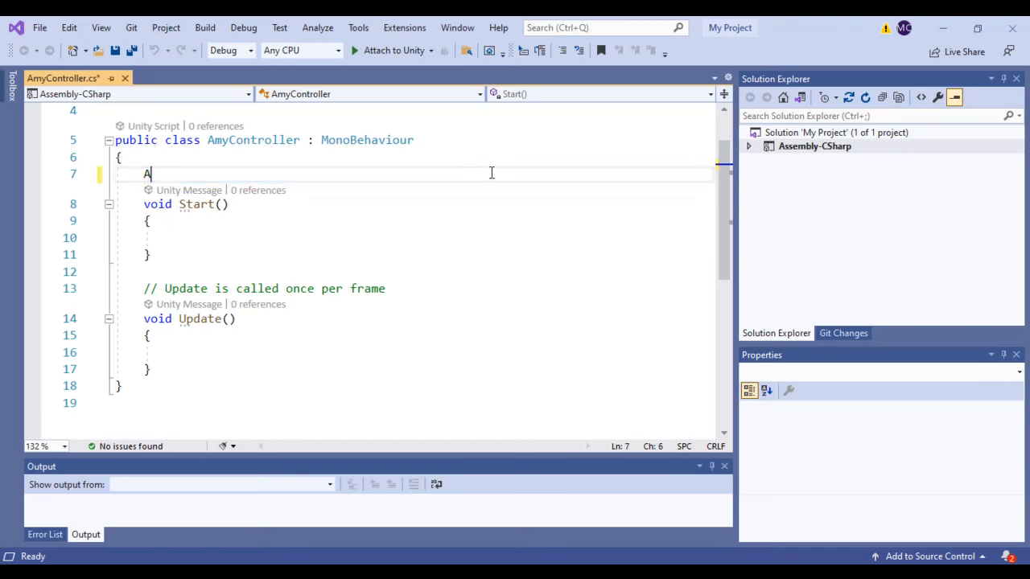
{"action": "type", "text": "nimator "}
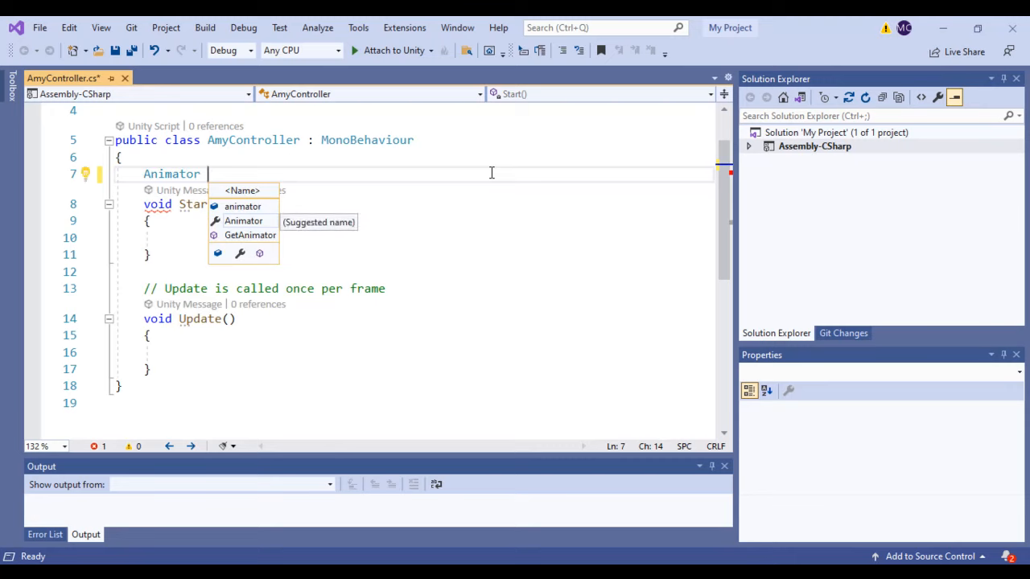
{"action": "type", "text": "animator;"}
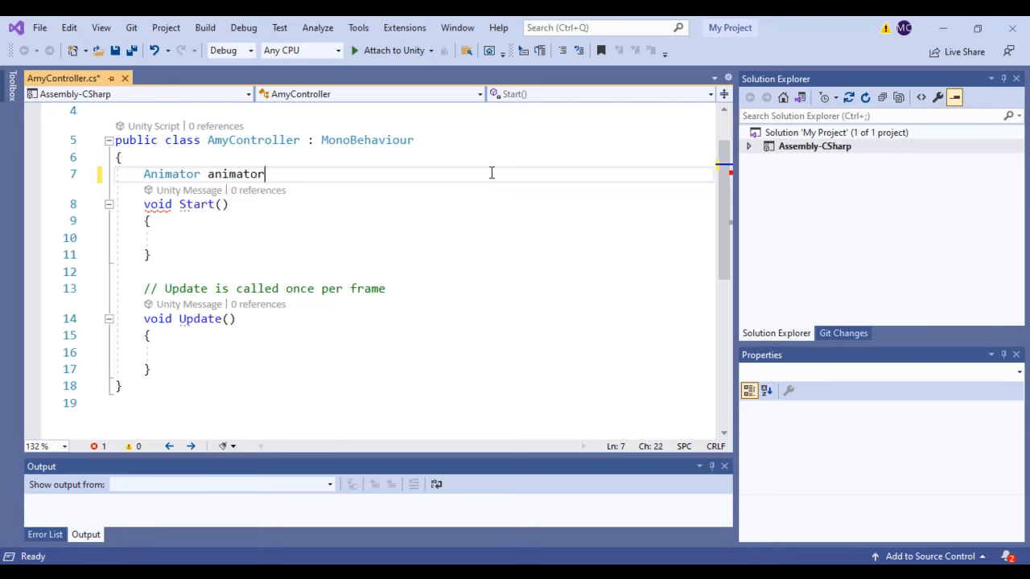
Assign the Animator component in the Start method with "animator = this.GetComponent<Animator>();".
{"action": "left_click", "coordinate": [211, 242]}
{"action": "type", "text": "animator"}
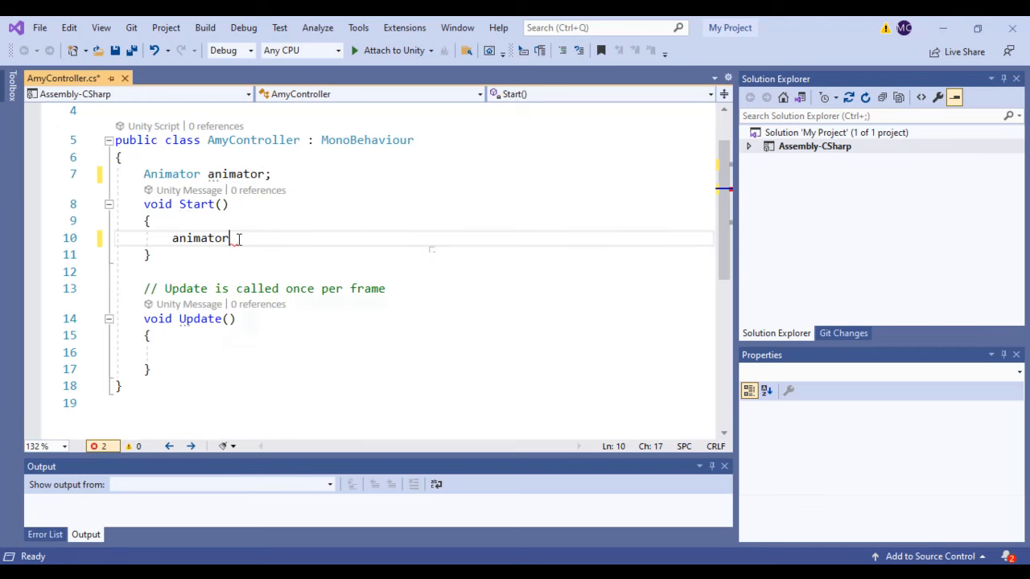
{"action": "type", "text": " = this."}
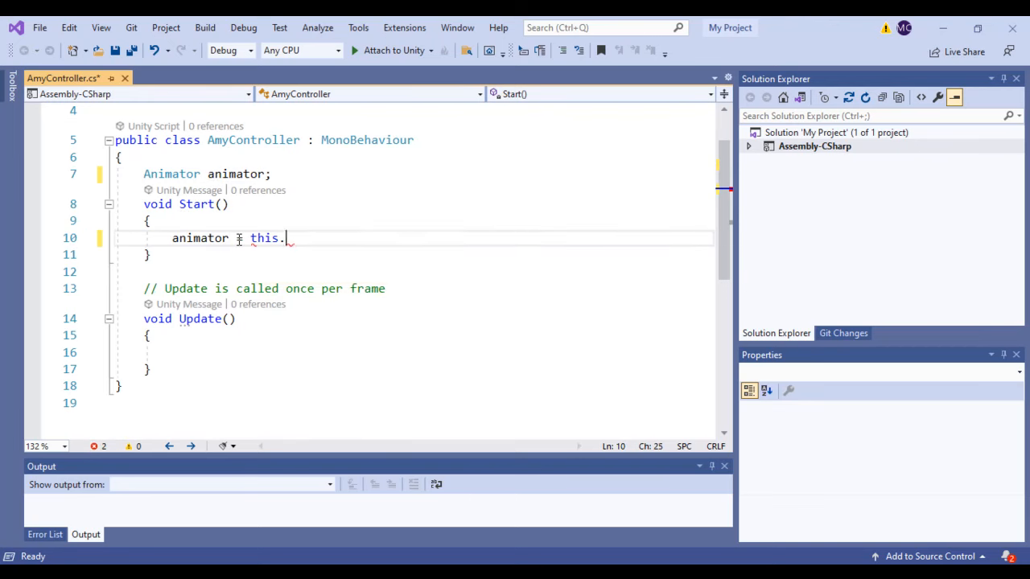
{"action": "type", "text": "Get"}
{"action": "key", "text": "Down"}
{"action": "key", "text": "Tab"}
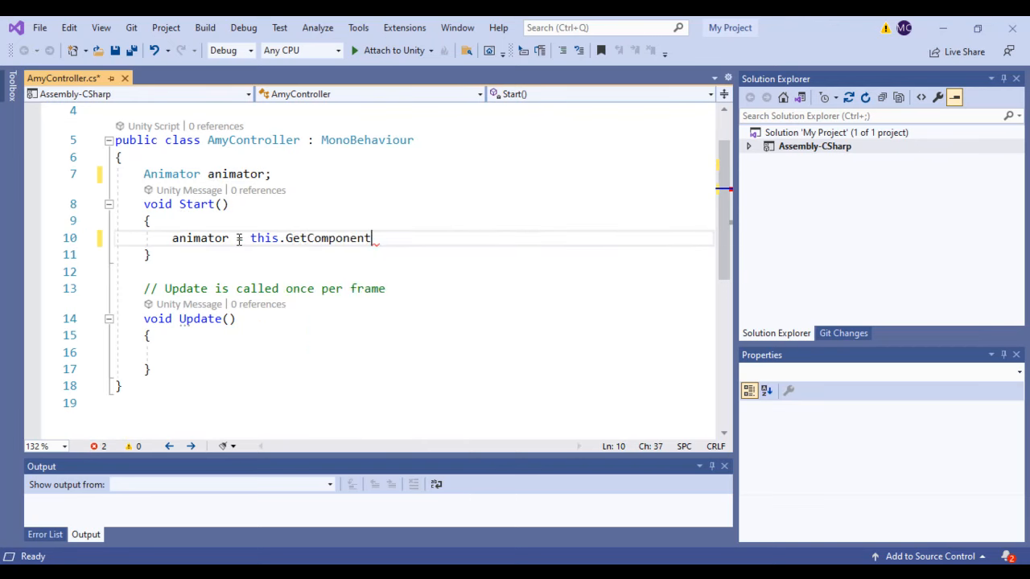
{"action": "type", "text": "<Ani>"}
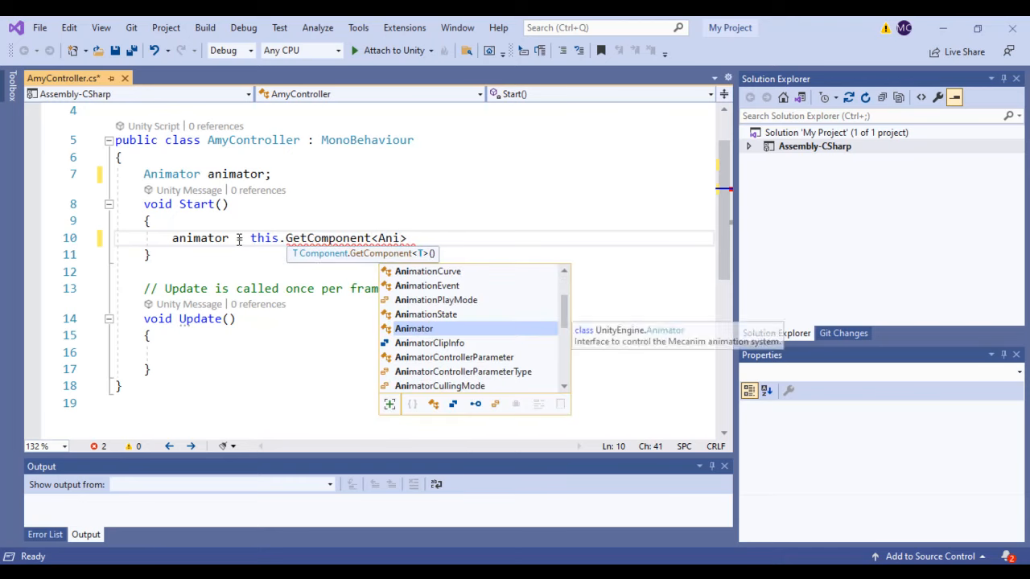
{"action": "key", "text": "Tab"}
{"action": "type", "text": ">();"}
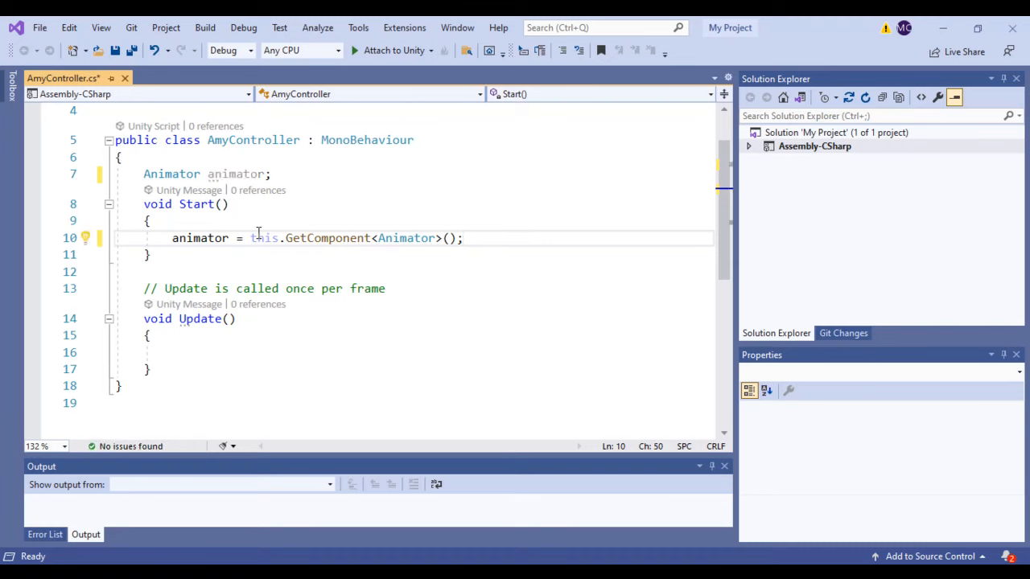
{"action": "double_click", "coordinate": [204, 238]}
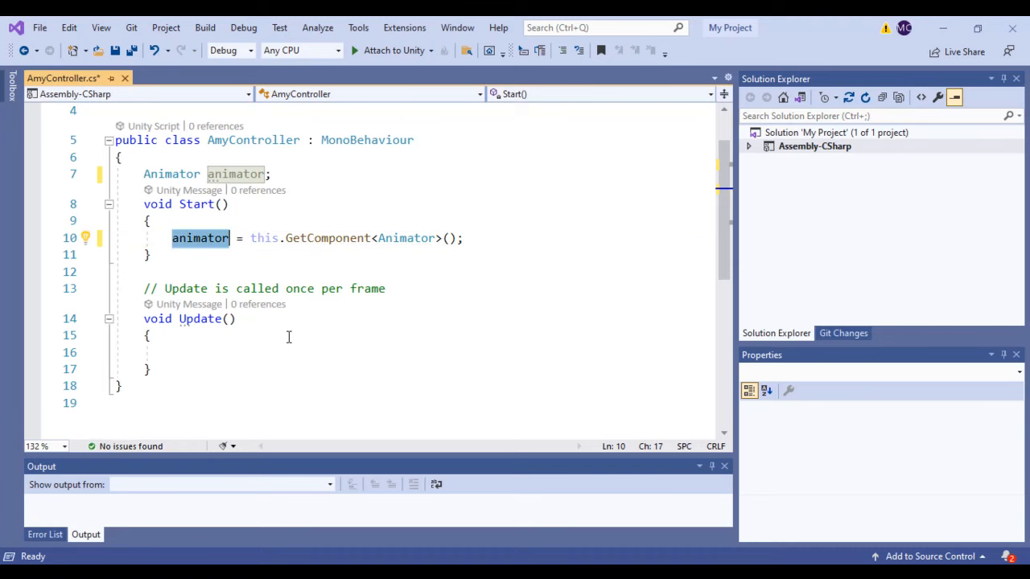
Add an empty "if(Input.GetKey(KeyCode.W))" block with braces in the Update method.
{"action": "left_click", "coordinate": [205, 352]}
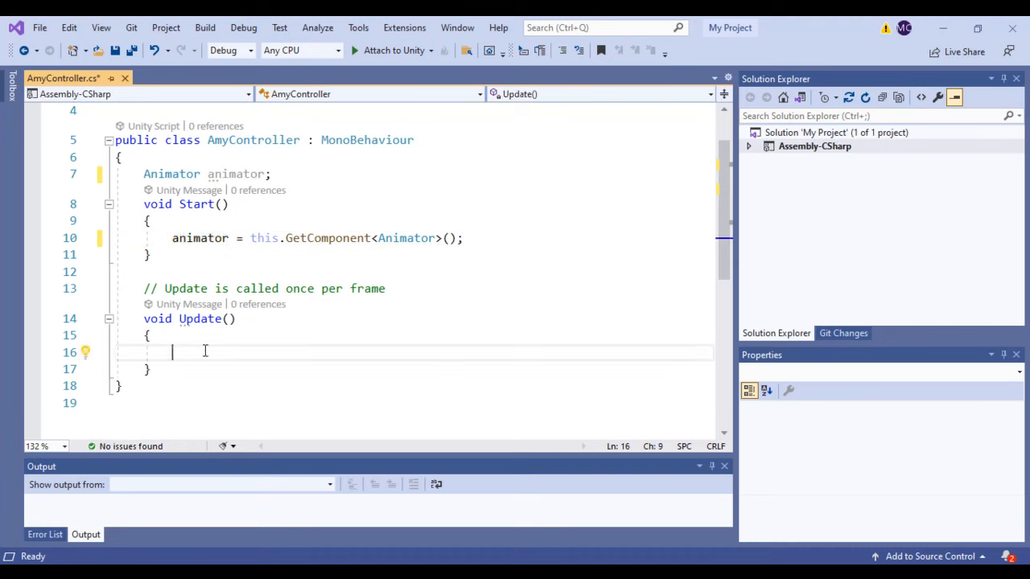
{"action": "type", "text": "if(In"}
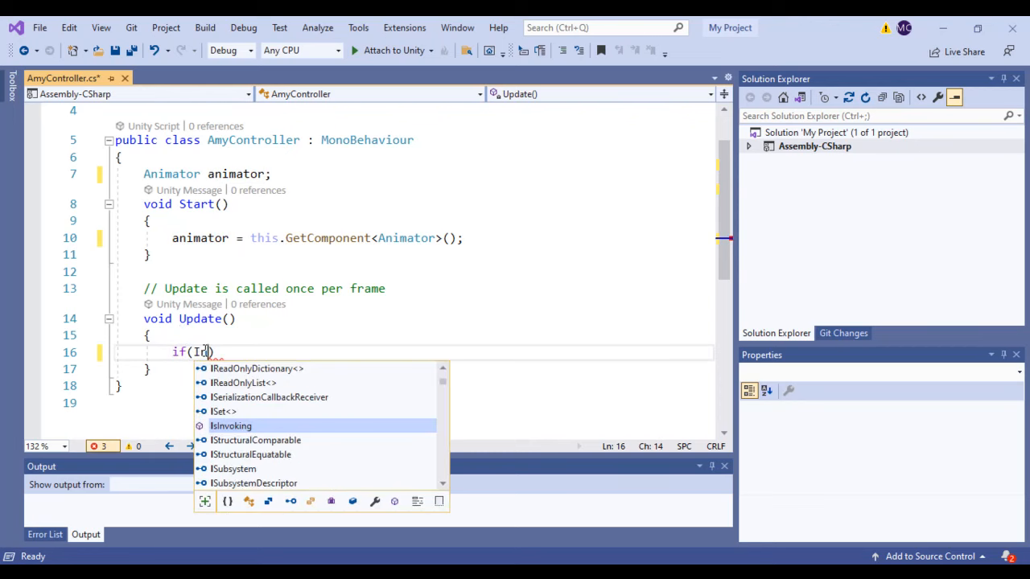
{"action": "type", "text": "put.GEt"}
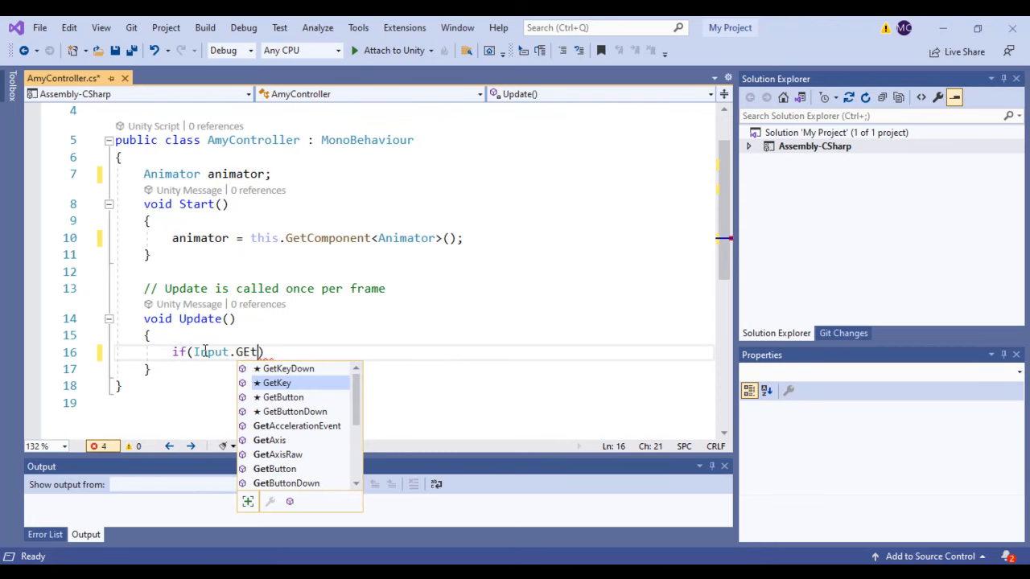
{"action": "key", "text": "Tab"}
{"action": "type", "text": "(KeyCode"}
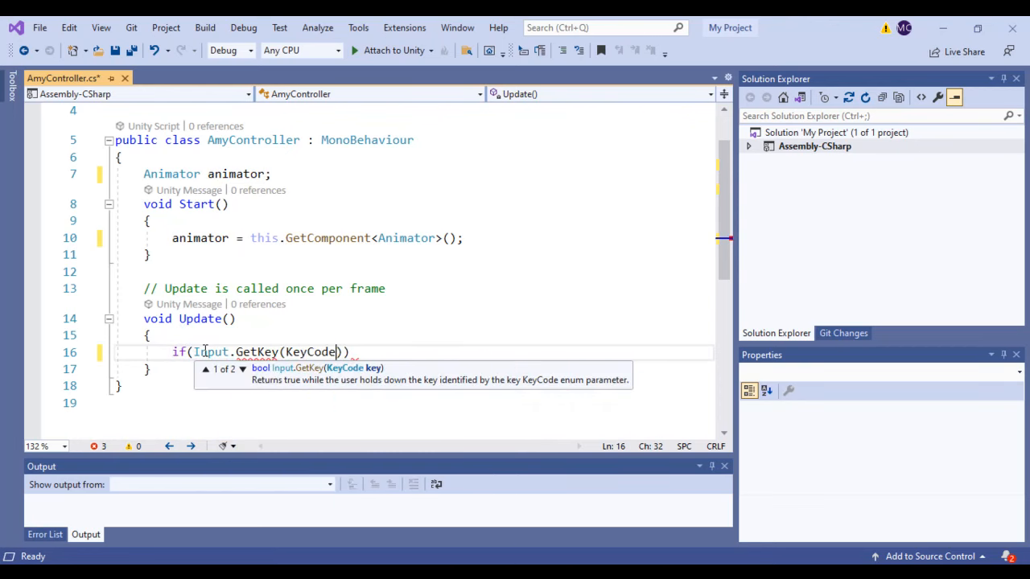
{"action": "type", "text": ".W"}
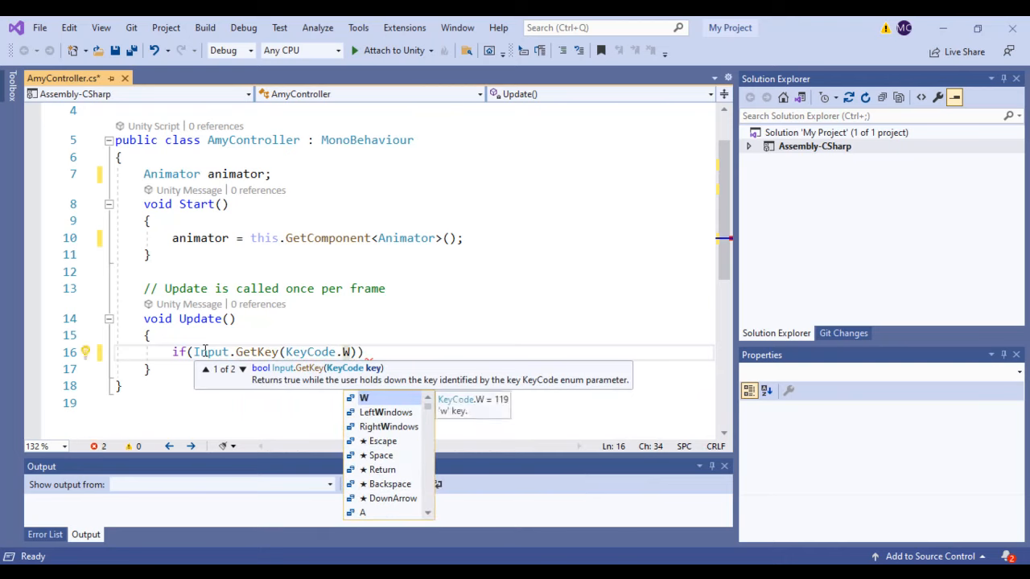
{"action": "type", "text": "))"}
{"action": "key", "text": "Return"}
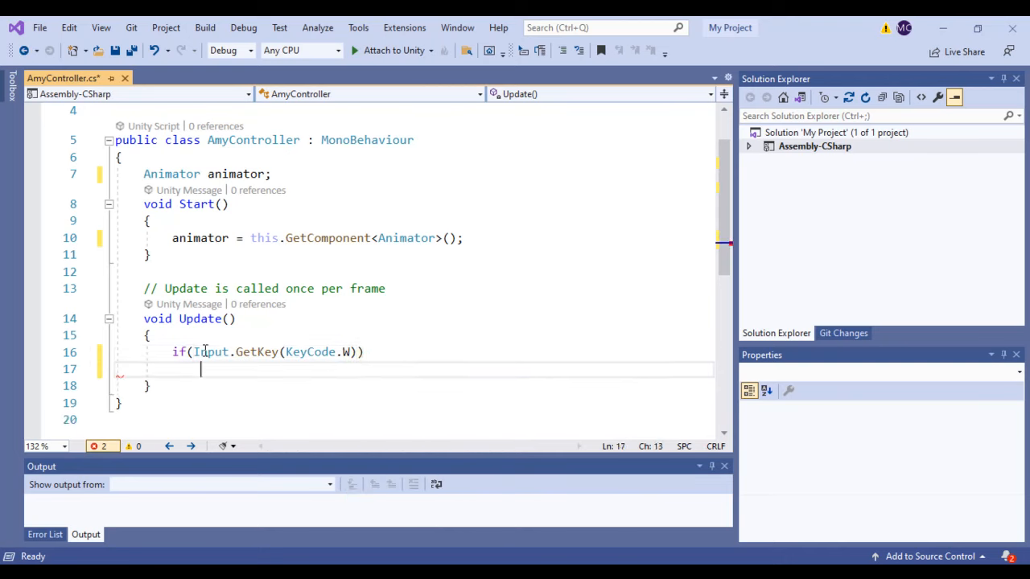
{"action": "type", "text": "{"}
{"action": "key", "text": "Return"}
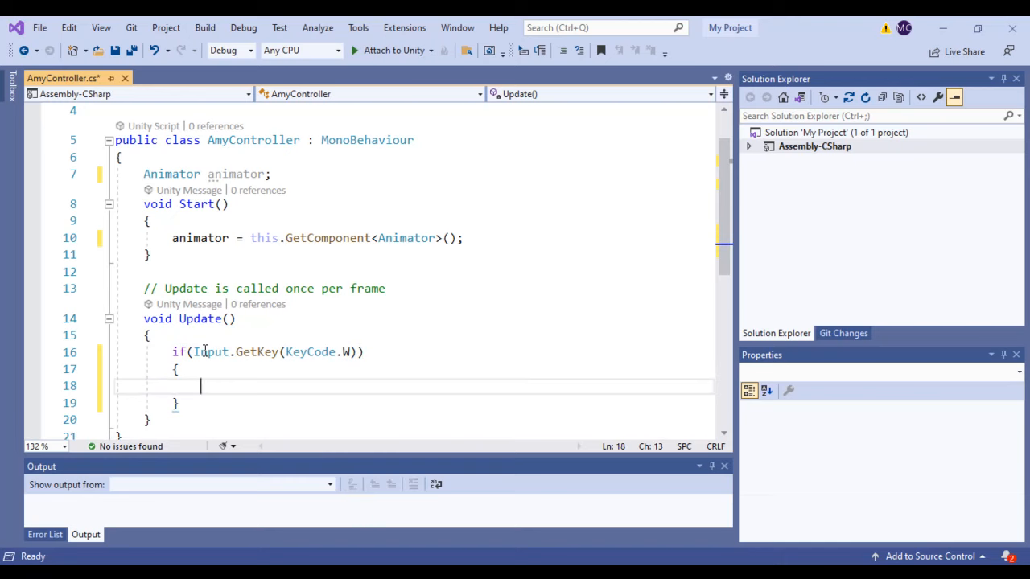
Add the statement animator.SetInteger("state", 1); inside the W-key if block of the Update method.
{"action": "type", "text": "animator"}
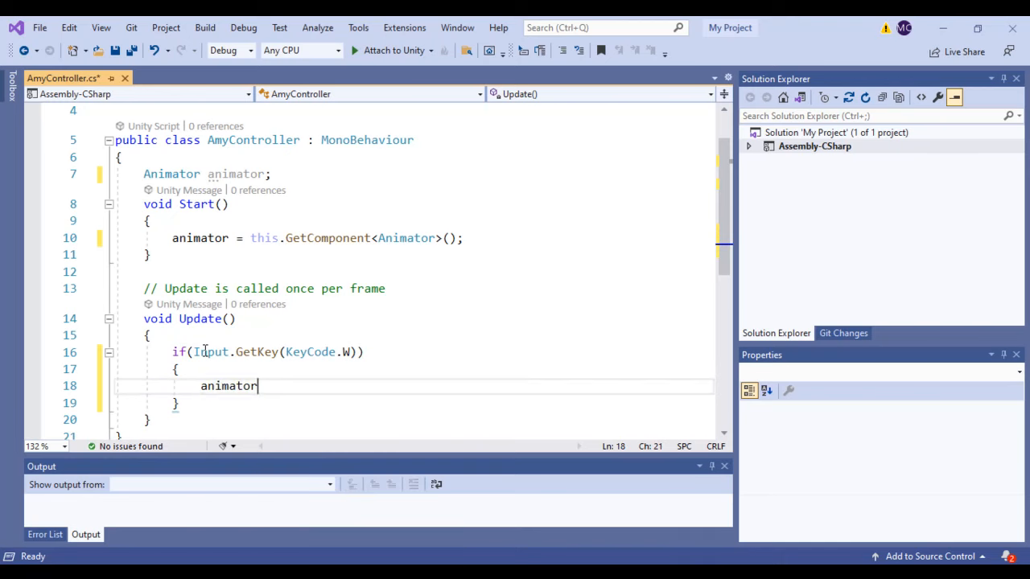
{"action": "type", "text": ".SetI"}
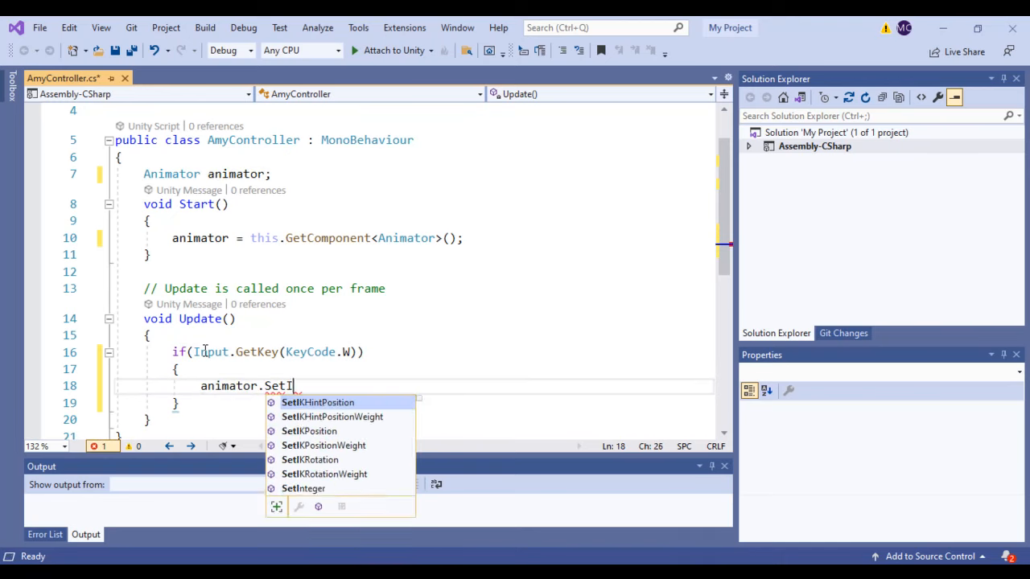
{"action": "type", "text": "nteger(\""}
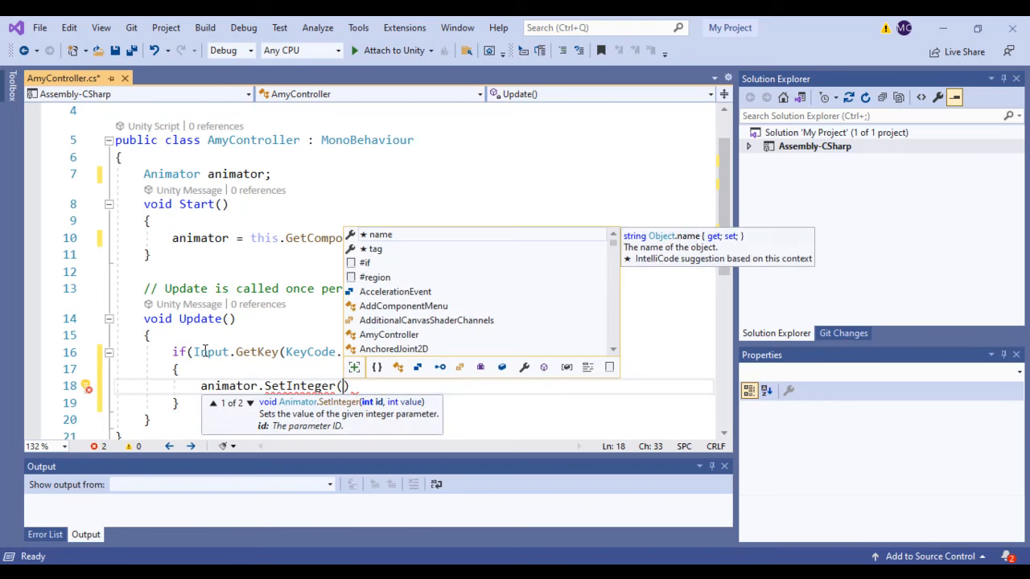
{"action": "type", "text": "state"}
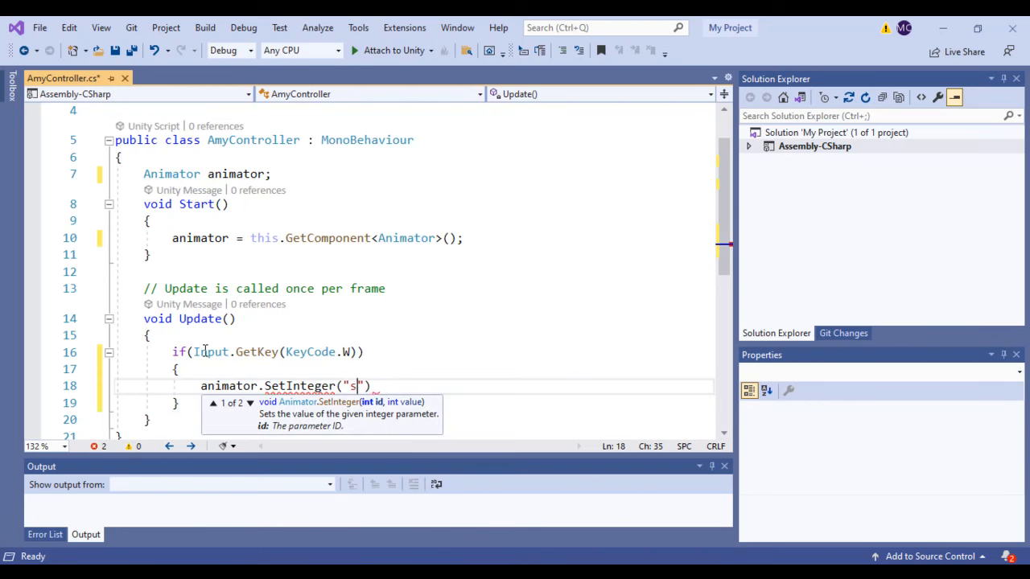
{"action": "type", "text": "\", "}
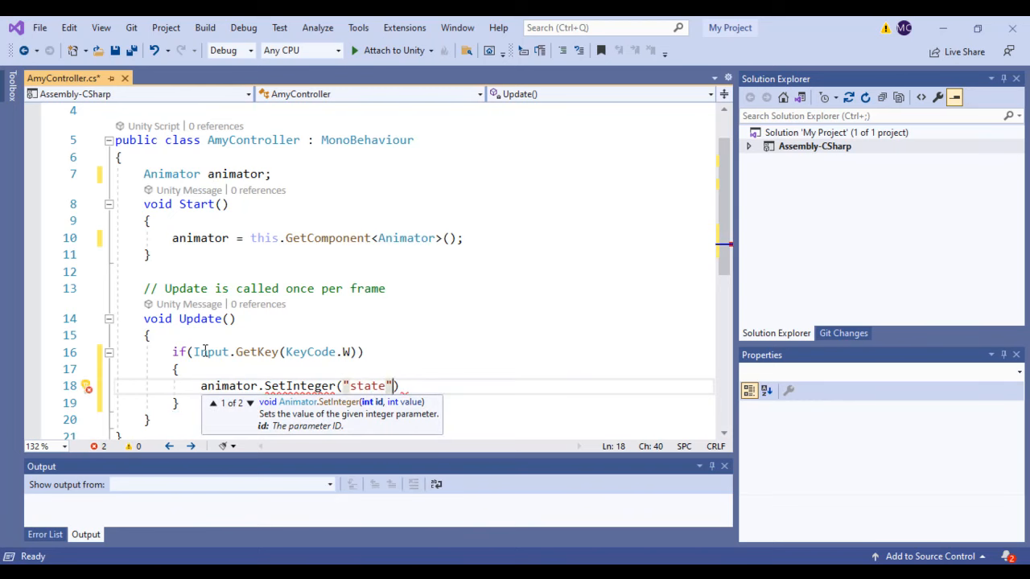
{"action": "type", "text": "1);"}
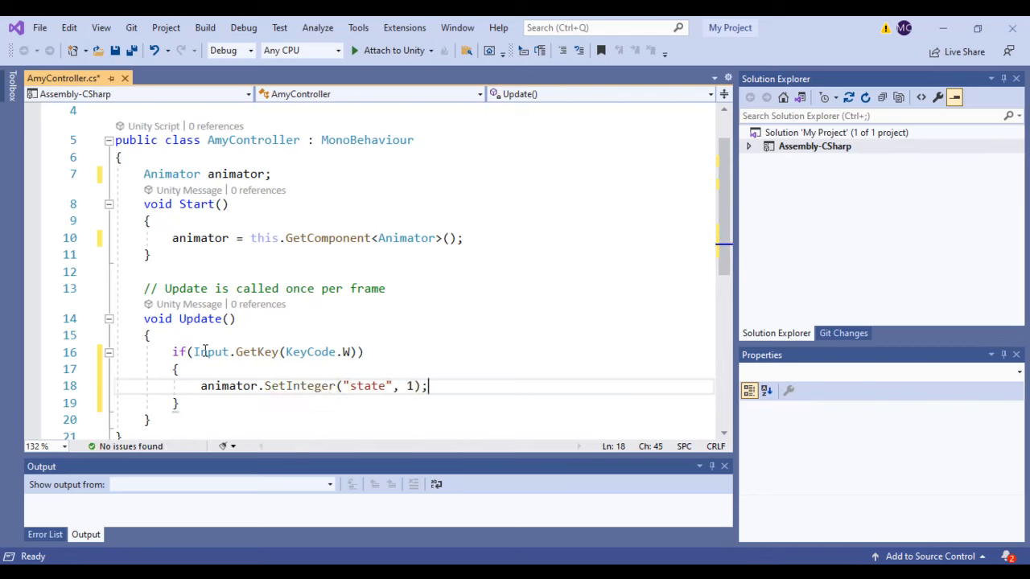
{"action": "double_click", "coordinate": [366, 386]}
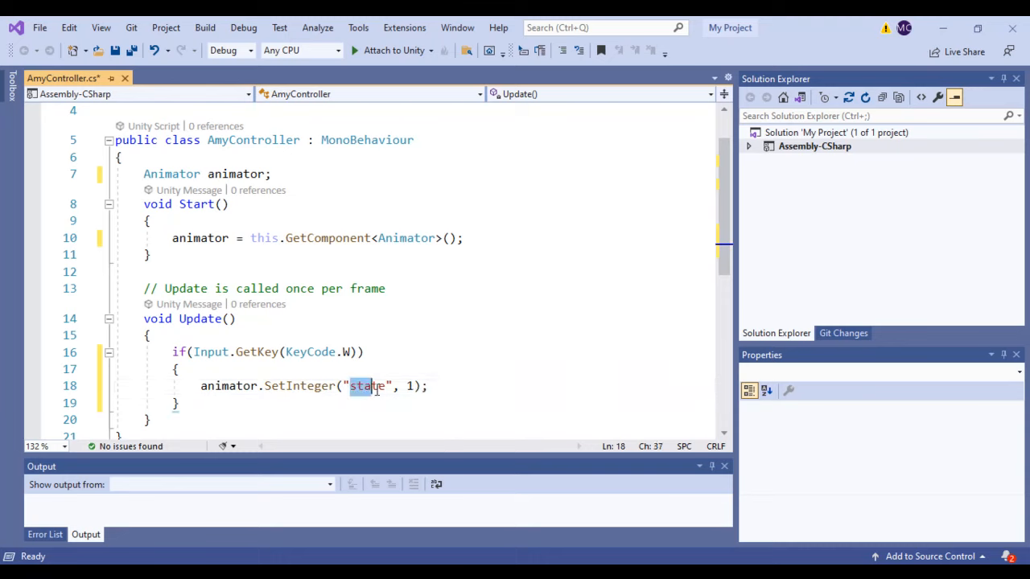
{"action": "left_click", "coordinate": [408, 387]}
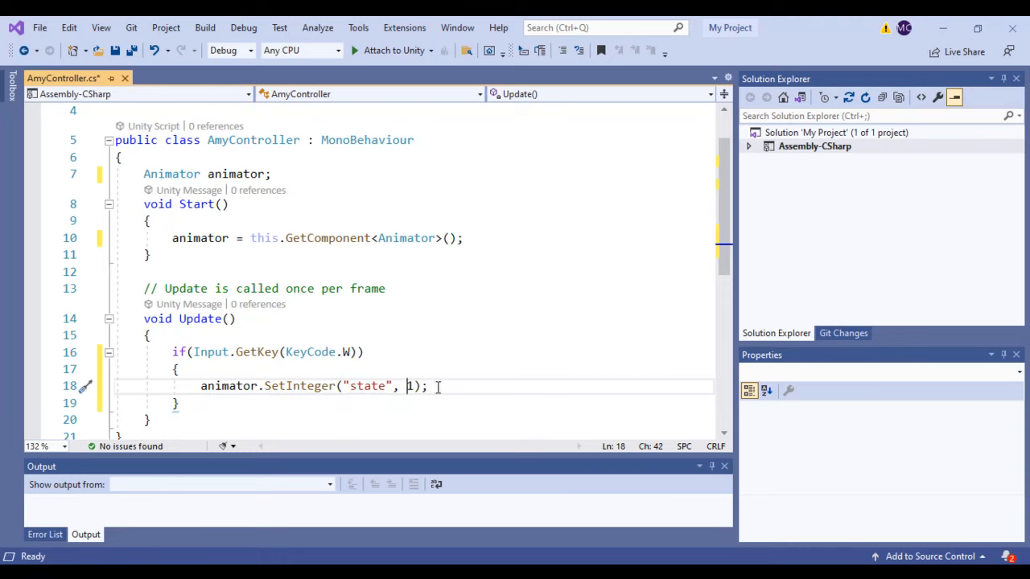
Add an else block with braces after the if block in the Update method.
{"action": "left_click", "coordinate": [206, 403]}
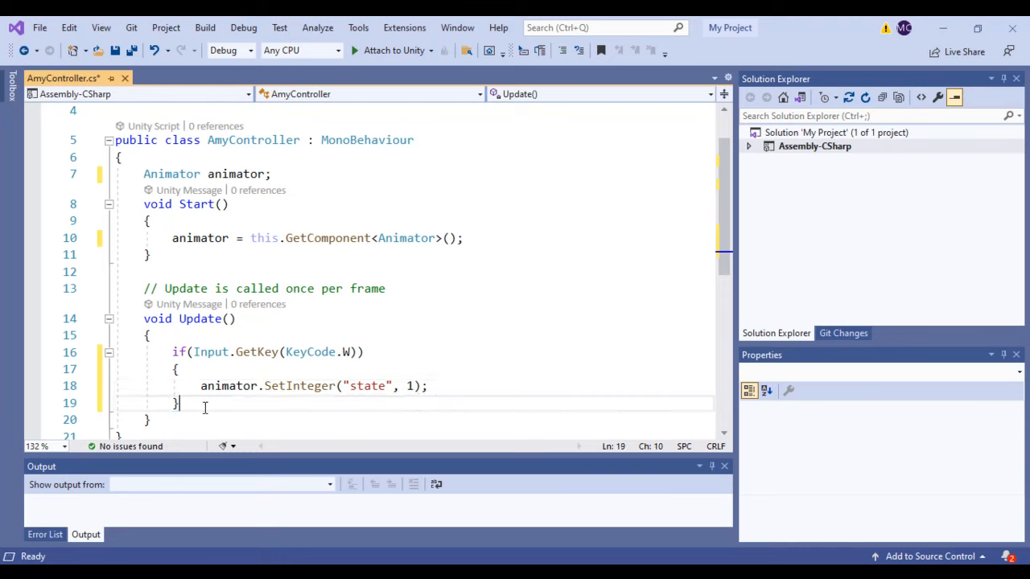
{"action": "key", "text": "Return"}
{"action": "type", "text": "else"}
{"action": "key", "text": "Escape"}
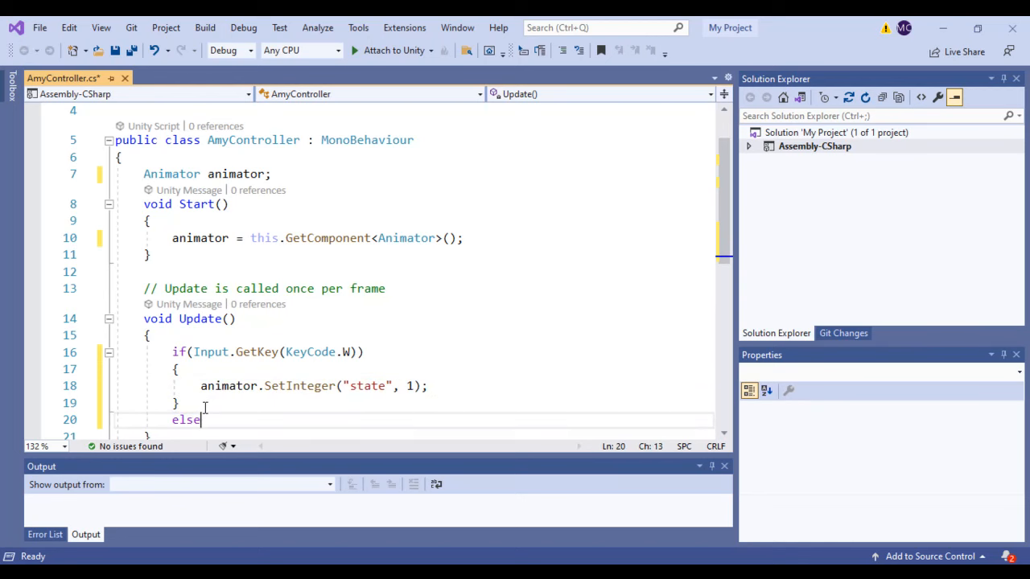
{"action": "key", "text": "Return"}
{"action": "type", "text": "{"}
{"action": "key", "text": "Return"}
{"action": "type", "text": "\\"}
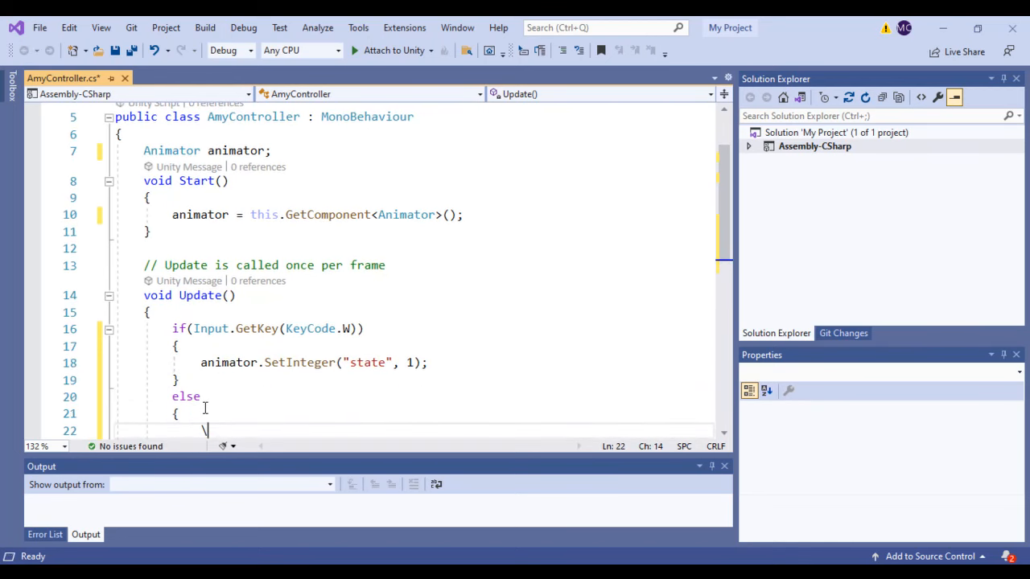
{"action": "scroll", "coordinate": [205, 409], "scroll_direction": "down", "scroll_amount": 2}
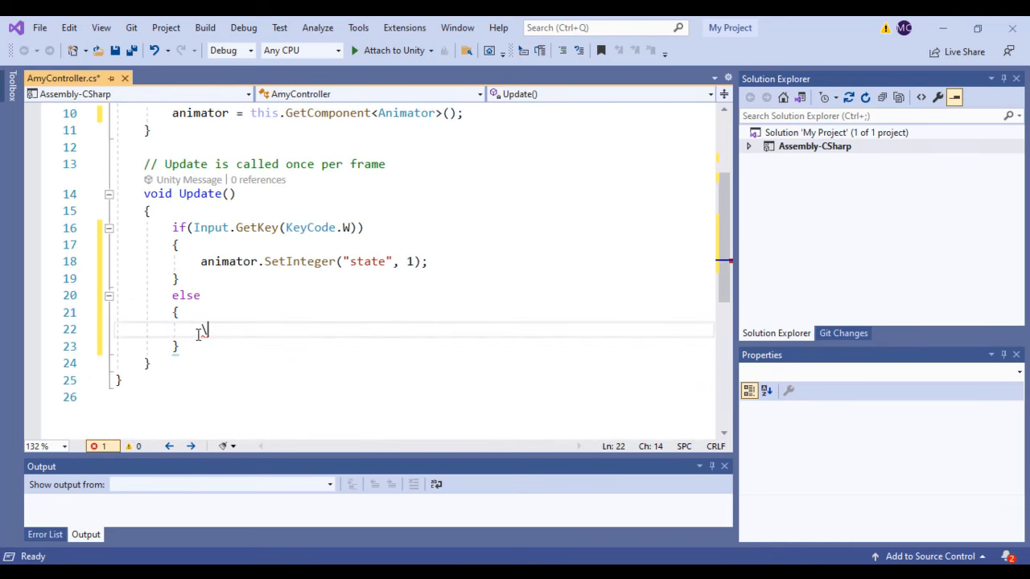
Replace the stray backslash in the else block with animator.SetInteger("state", 0); and save the AmyController script.
{"action": "left_click_drag", "start_coordinate": [200, 331], "coordinate": [272, 332]}
{"action": "type", "text": "an"}
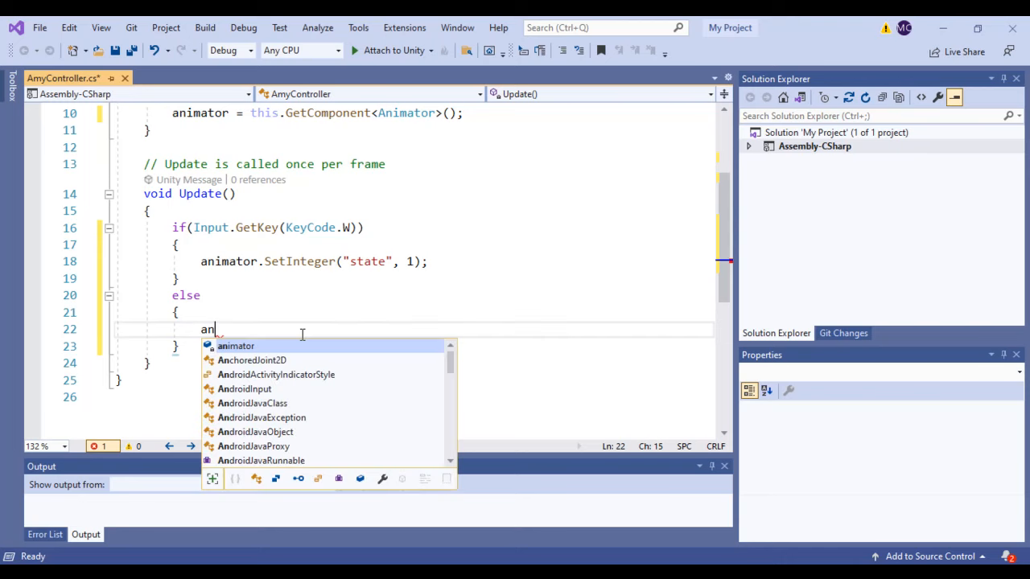
{"action": "key", "text": "Tab"}
{"action": "type", "text": ".SetI"}
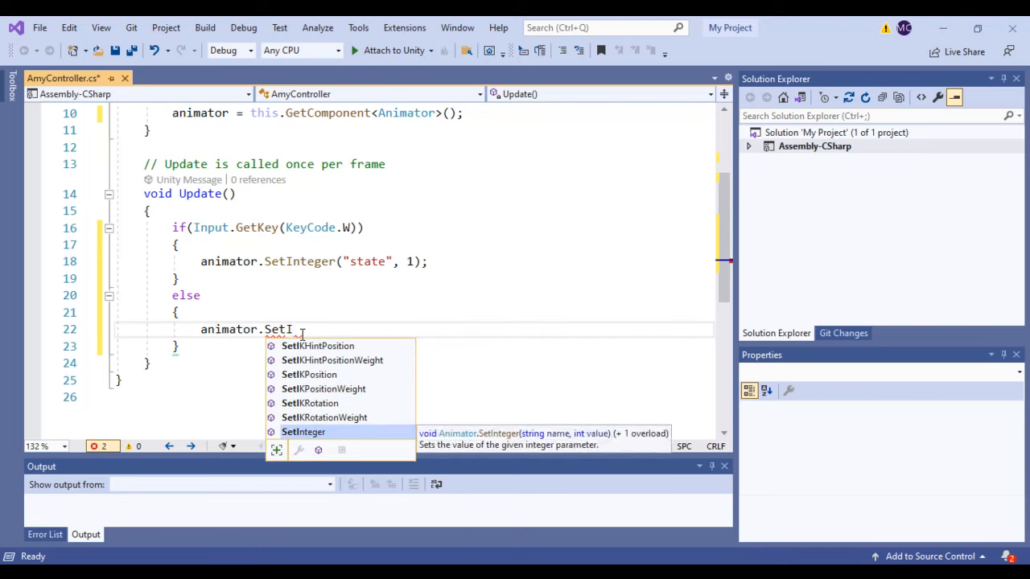
{"action": "key", "text": "Tab"}
{"action": "type", "text": "(\"st"}
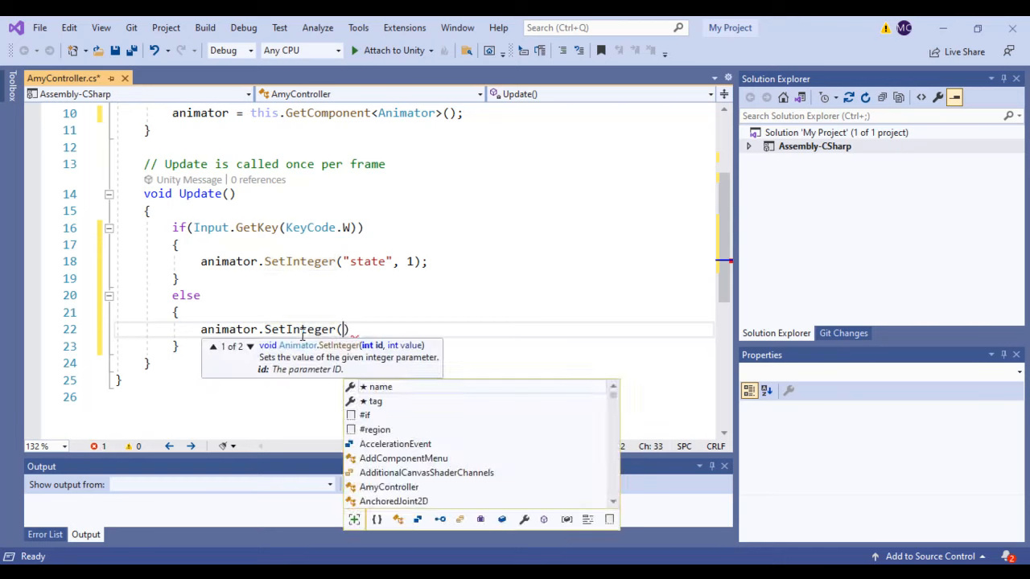
{"action": "type", "text": "ate"}
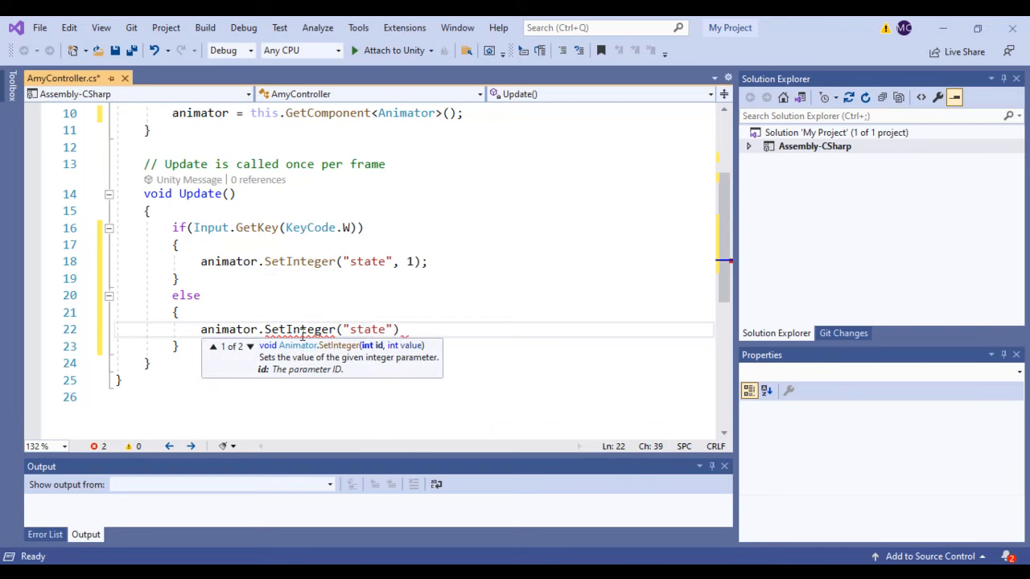
{"action": "type", "text": "\", 0)"}
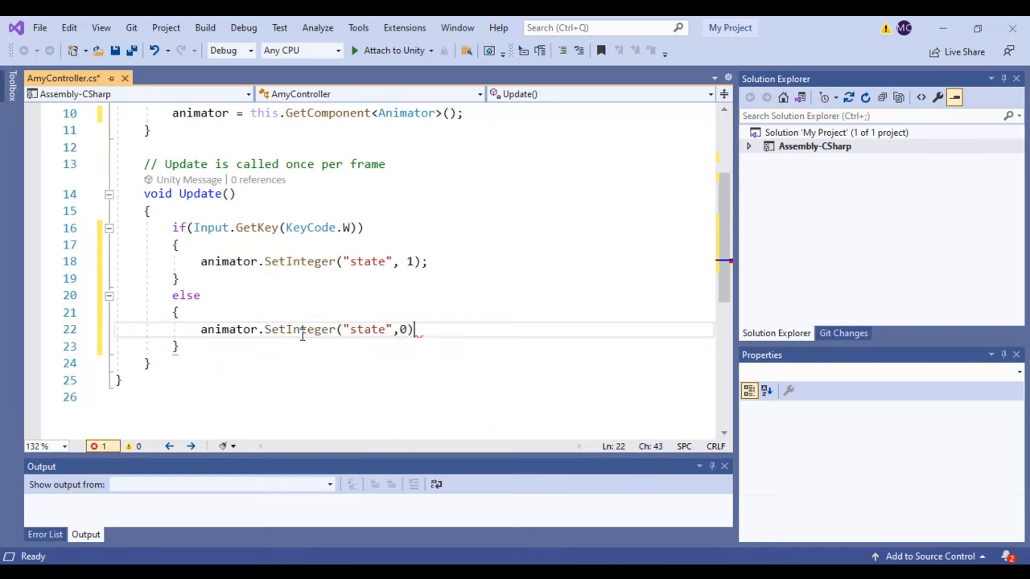
{"action": "type", "text": ";"}
{"action": "scroll", "coordinate": [399, 272], "scroll_direction": "up", "scroll_amount": 3}
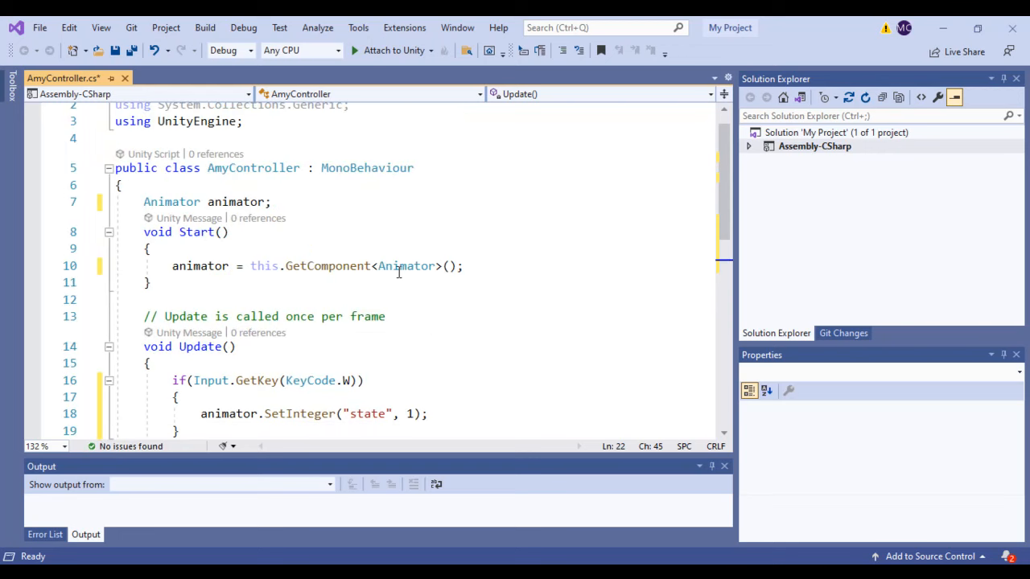
{"action": "scroll", "coordinate": [398, 354], "scroll_direction": "down", "scroll_amount": 2}
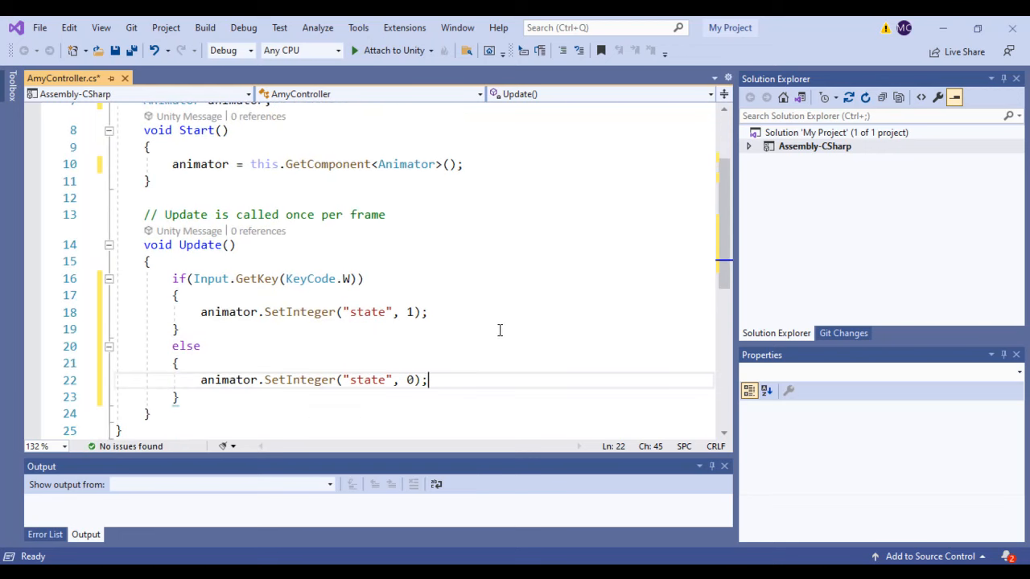
{"action": "key", "text": "ctrl+s"}
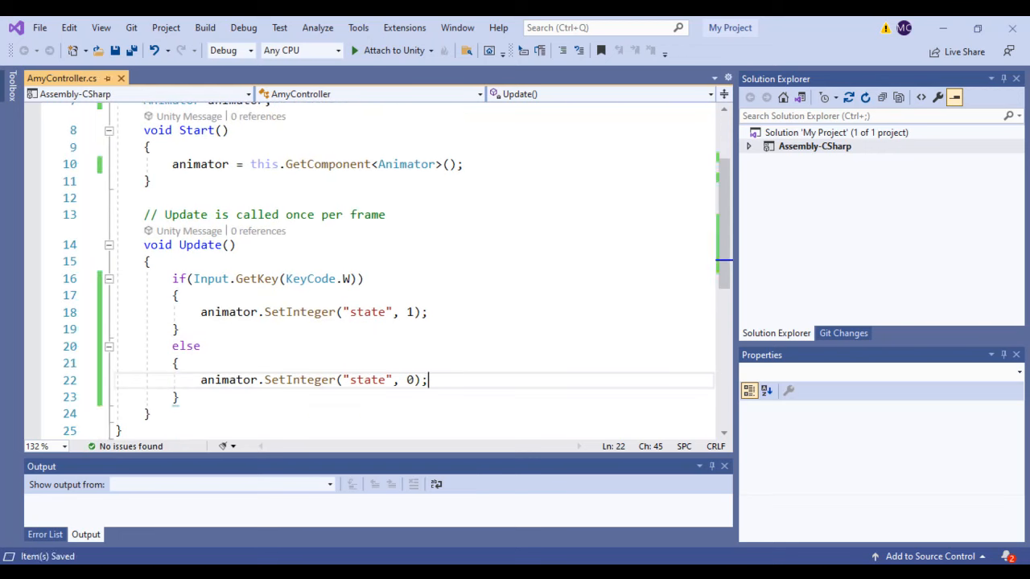
Switch to Unity, start Play mode and compare the animator's state parameter with the key check and else branch in the script.
{"action": "left_click", "coordinate": [396, 570]}
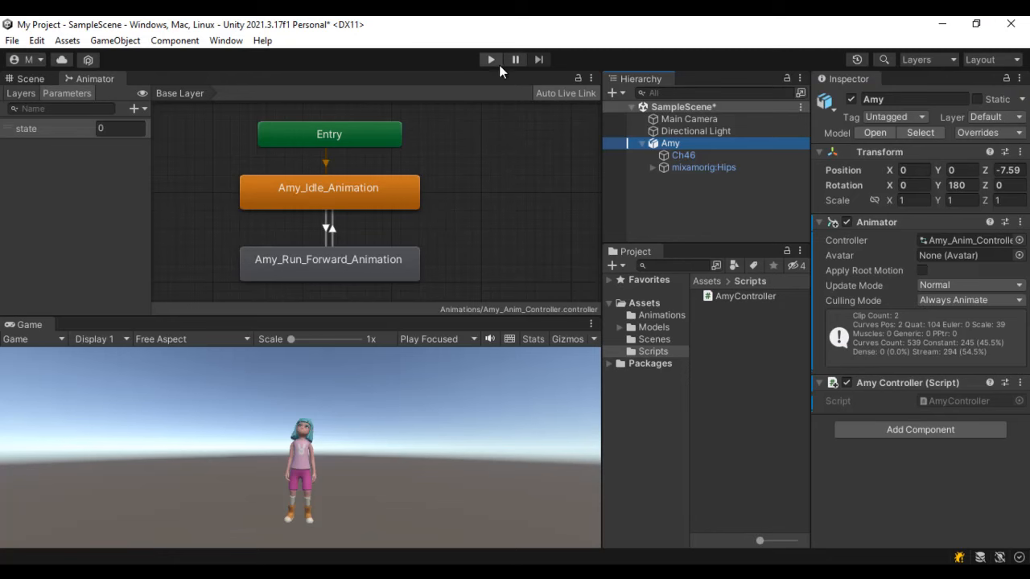
{"action": "left_click", "coordinate": [492, 60]}
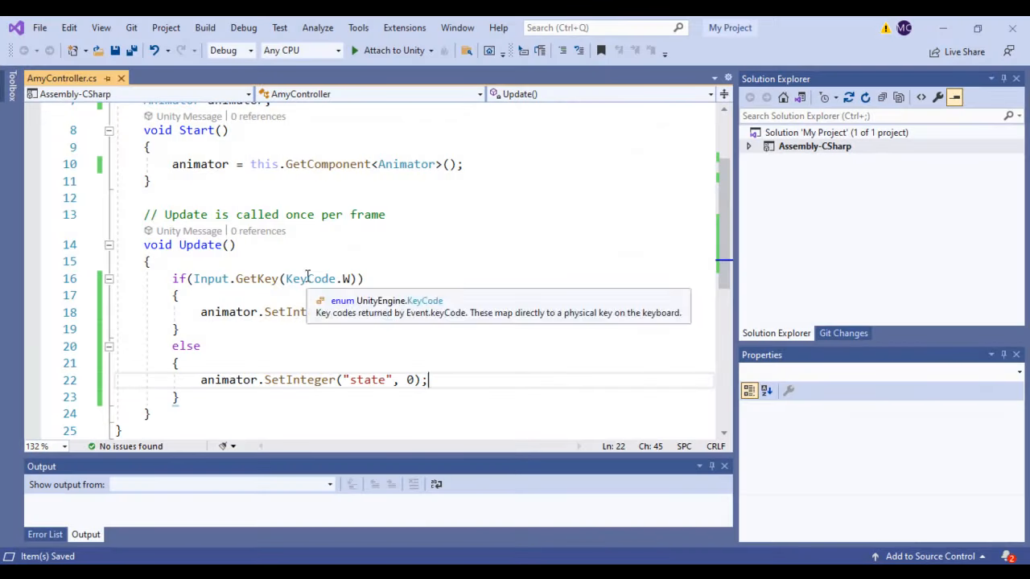
{"action": "left_click_drag", "start_coordinate": [195, 380], "coordinate": [424, 382]}
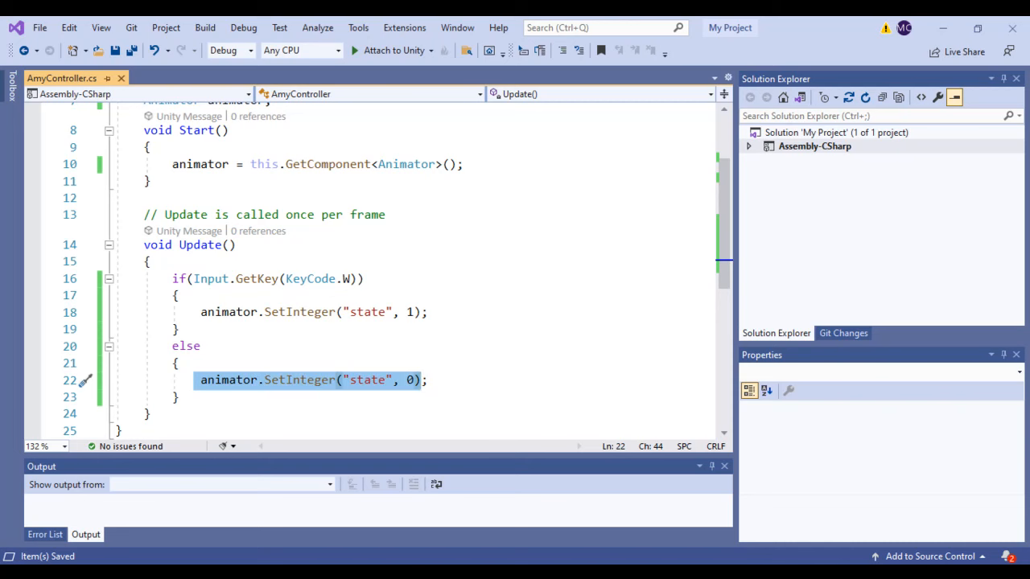
{"action": "left_click", "coordinate": [419, 572]}
{"action": "left_click", "coordinate": [113, 129]}
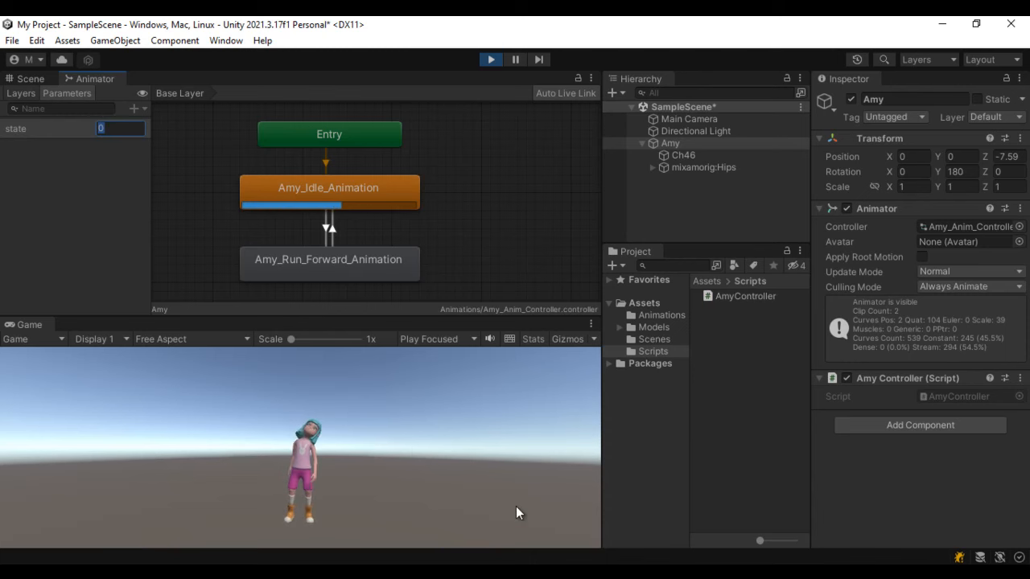
{"action": "left_click", "coordinate": [520, 573]}
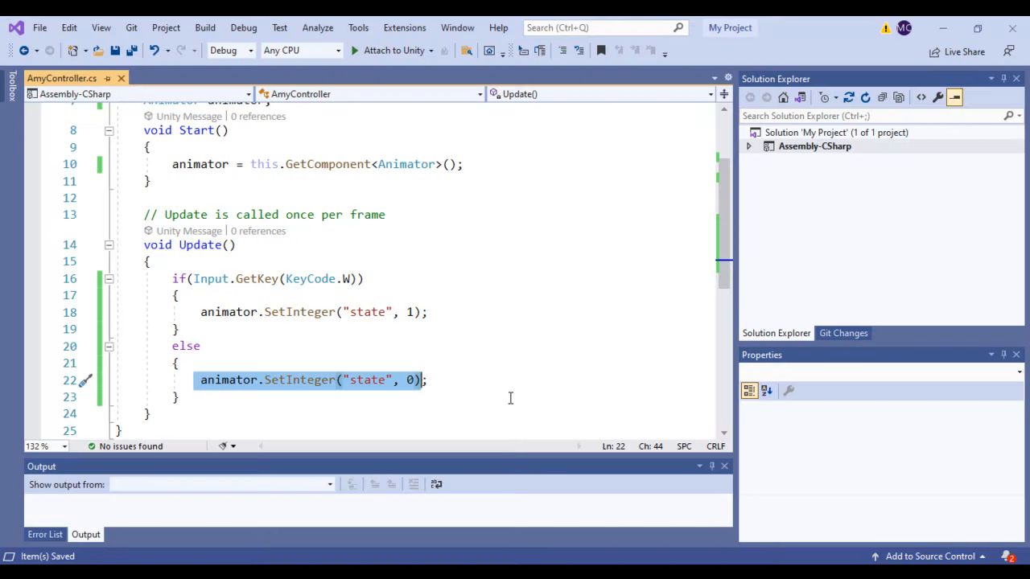
{"action": "left_click", "coordinate": [352, 278]}
{"action": "left_click", "coordinate": [451, 573]}
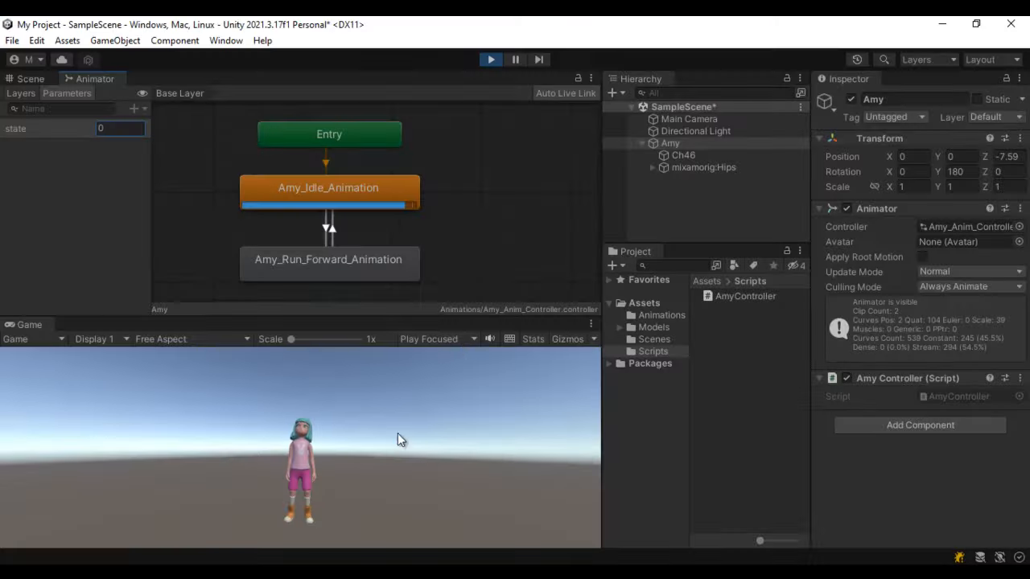
Test Amy's switching between idle and run in the Game view with the W input, and stop Play mode.
{"action": "left_click", "coordinate": [429, 440]}
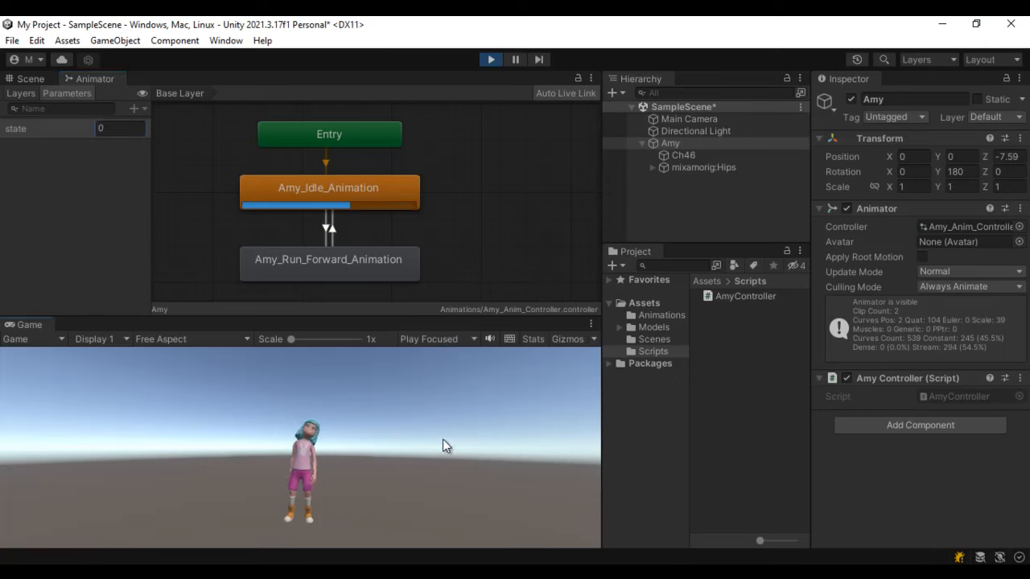
{"action": "key", "text": "w"}
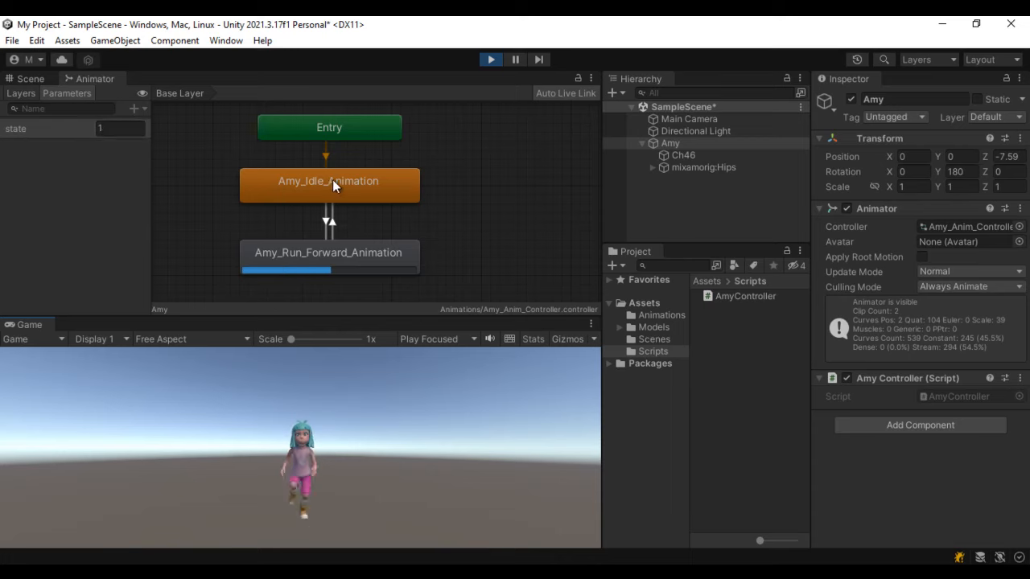
{"action": "key", "text": "Up"}
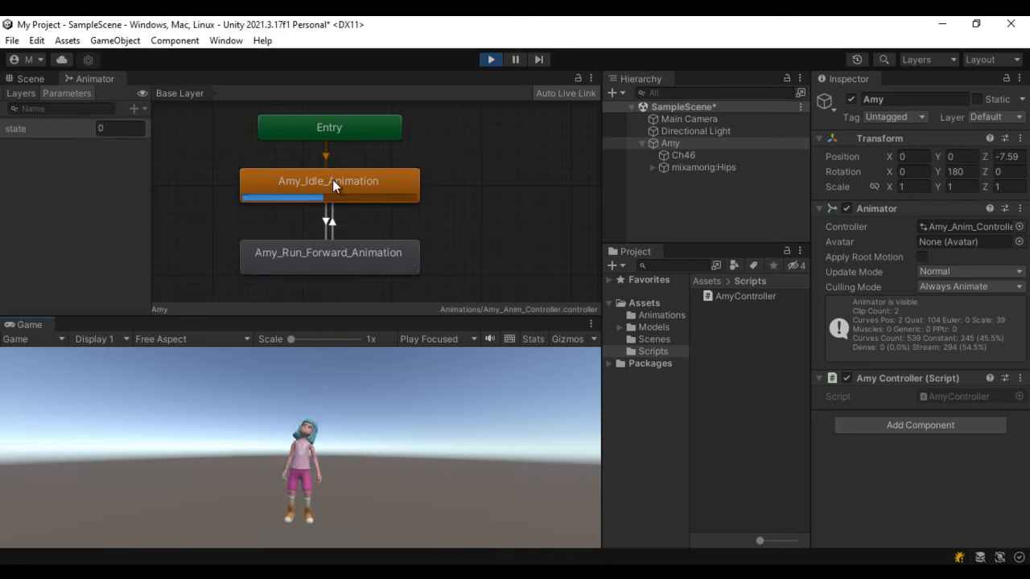
{"action": "key", "text": "Up"}
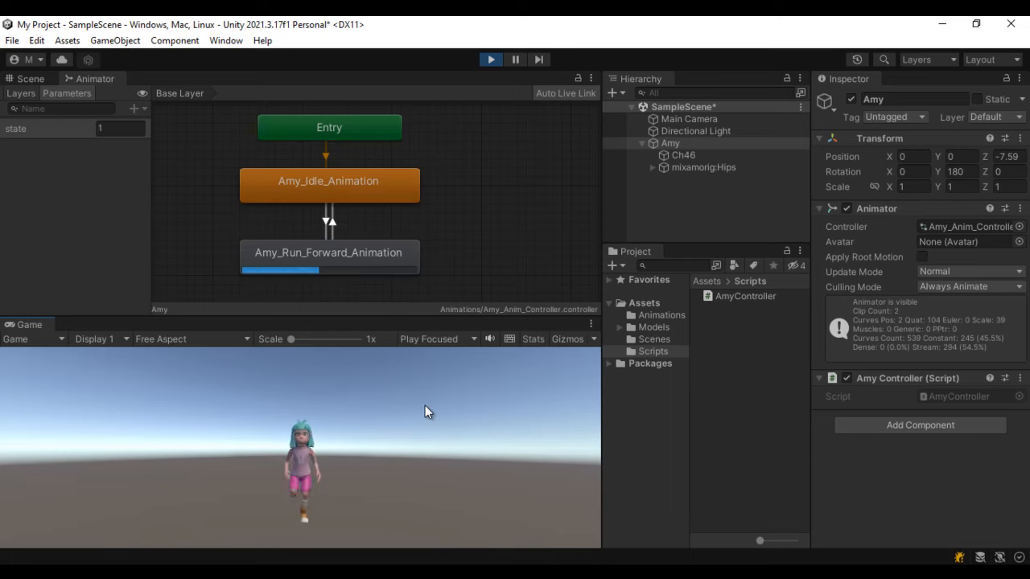
{"action": "key", "text": "Up"}
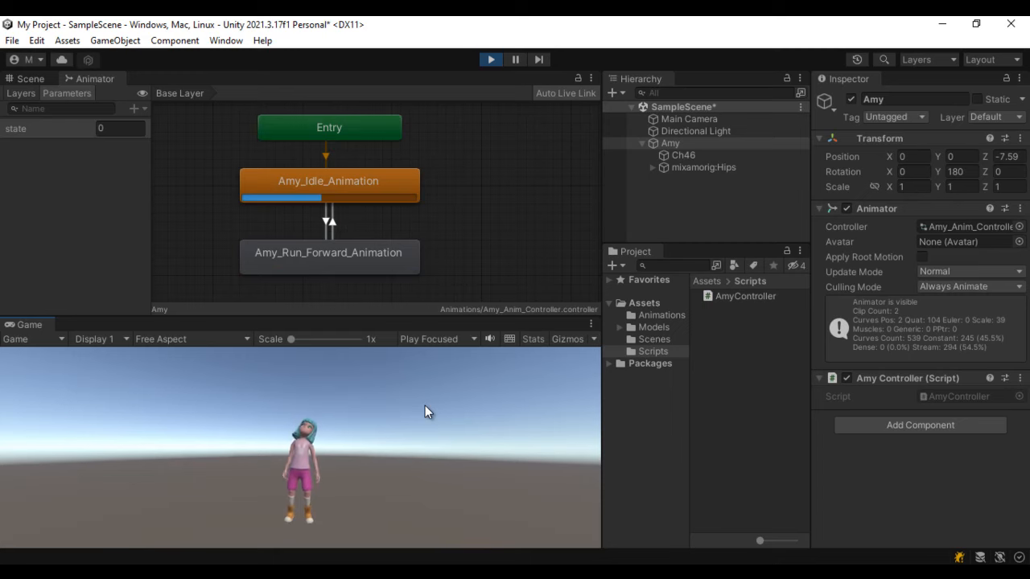
{"action": "left_click", "coordinate": [492, 59]}
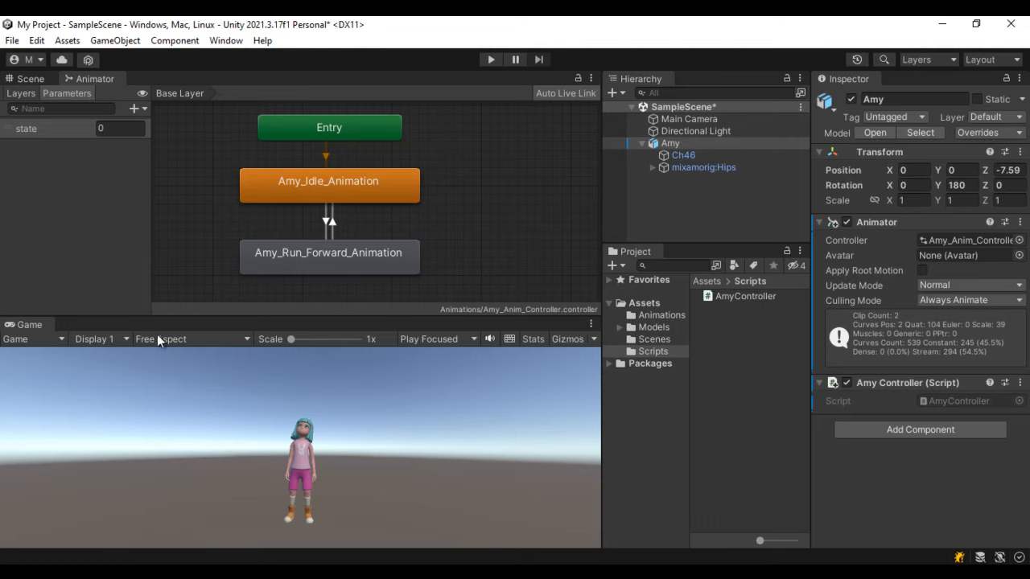
Collapse Amy's hierarchy, select her and examine the character up close in the Scene view.
{"action": "left_click", "coordinate": [40, 81]}
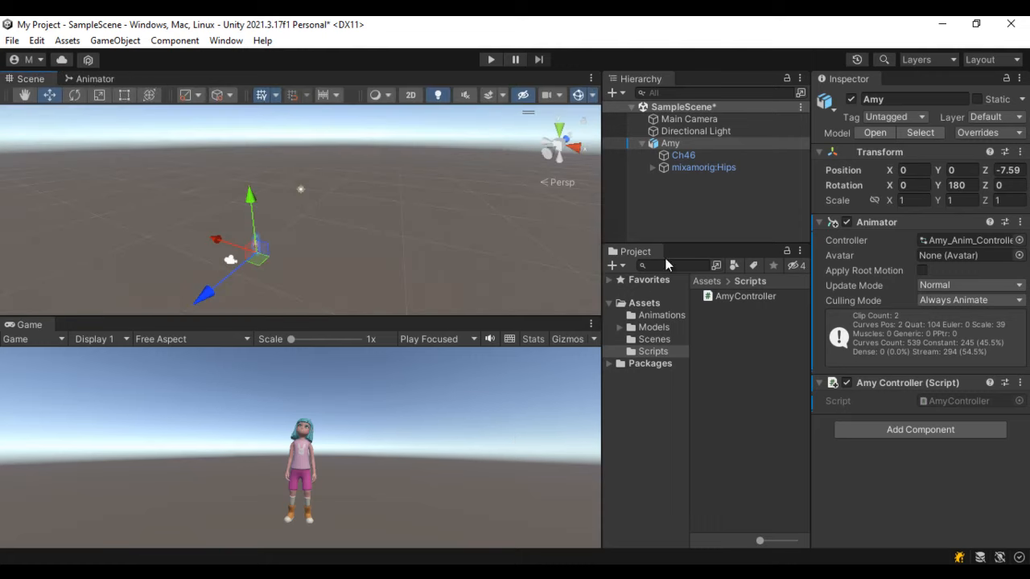
{"action": "left_click", "coordinate": [644, 143]}
{"action": "left_click", "coordinate": [674, 145]}
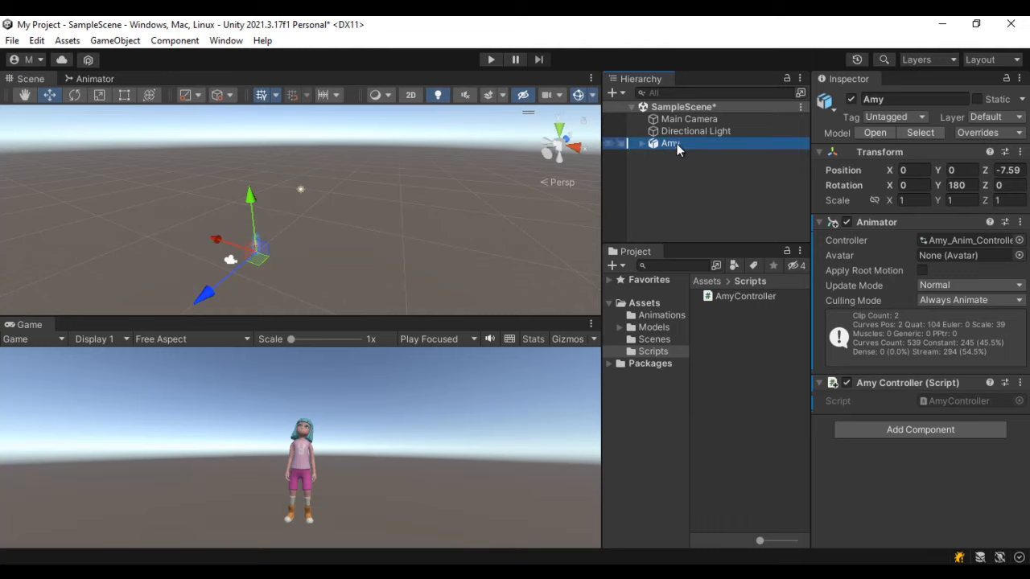
{"action": "scroll", "coordinate": [272, 245], "scroll_direction": "up", "scroll_amount": 5}
{"action": "middle_click_drag", "start_coordinate": [359, 256], "coordinate": [391, 207]}
{"action": "scroll", "coordinate": [274, 178], "scroll_direction": "up", "scroll_amount": 3}
{"action": "scroll", "coordinate": [274, 183], "scroll_direction": "up", "scroll_amount": 2}
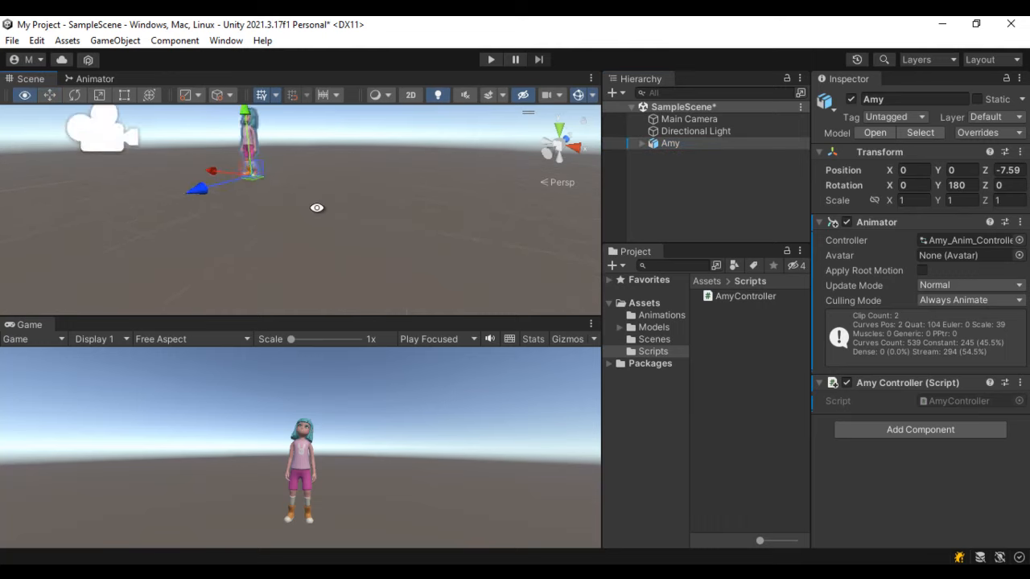
{"action": "left_click_drag", "start_coordinate": [318, 207], "coordinate": [323, 263], "text": "alt"}
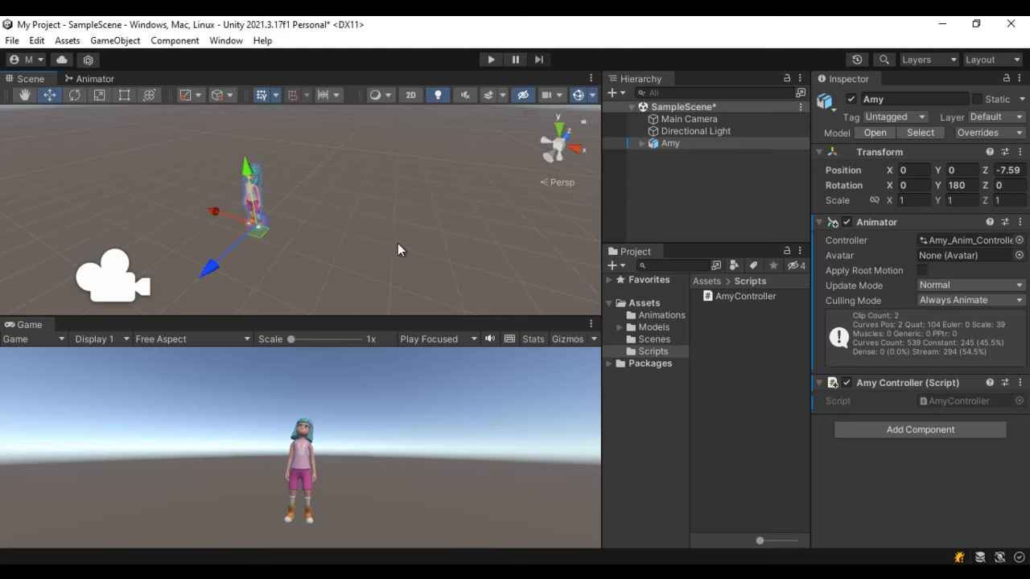
Minimize the Unity, Visual Studio and Mixamo browser windows to show the desktop.
{"action": "left_click", "coordinate": [942, 25]}
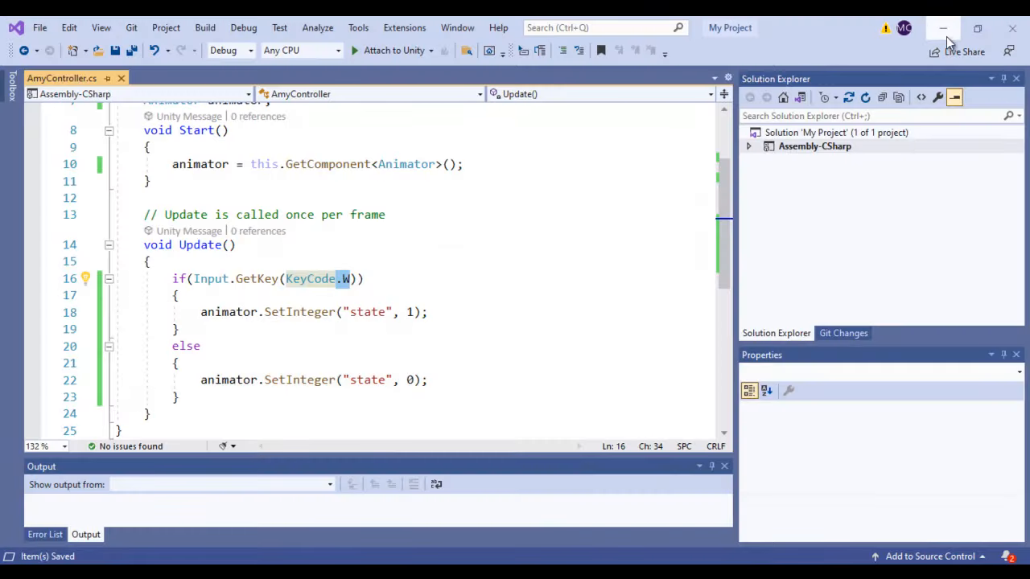
{"action": "left_click", "coordinate": [946, 36]}
{"action": "left_click", "coordinate": [949, 28]}
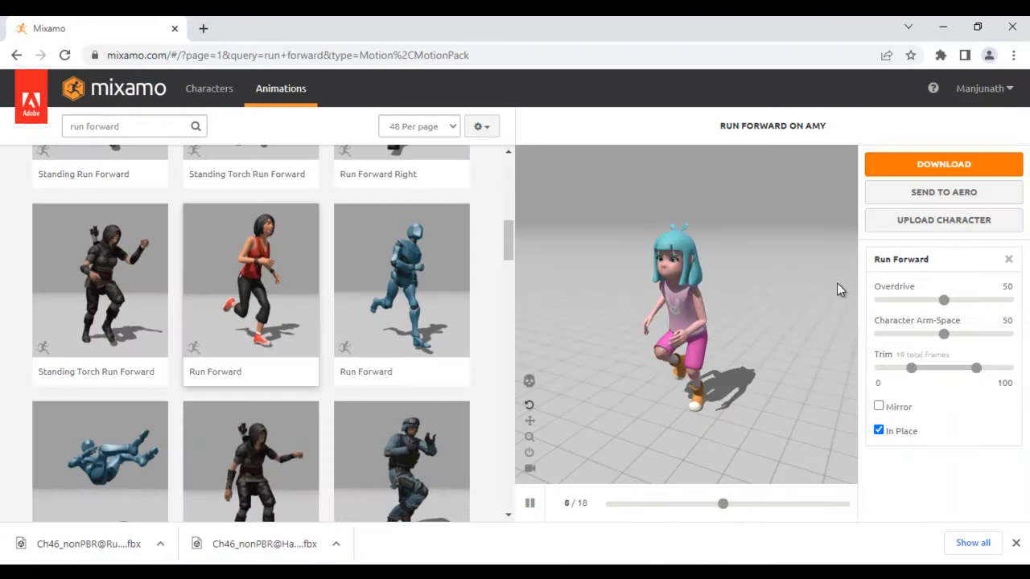
{"action": "left_click", "coordinate": [942, 27]}
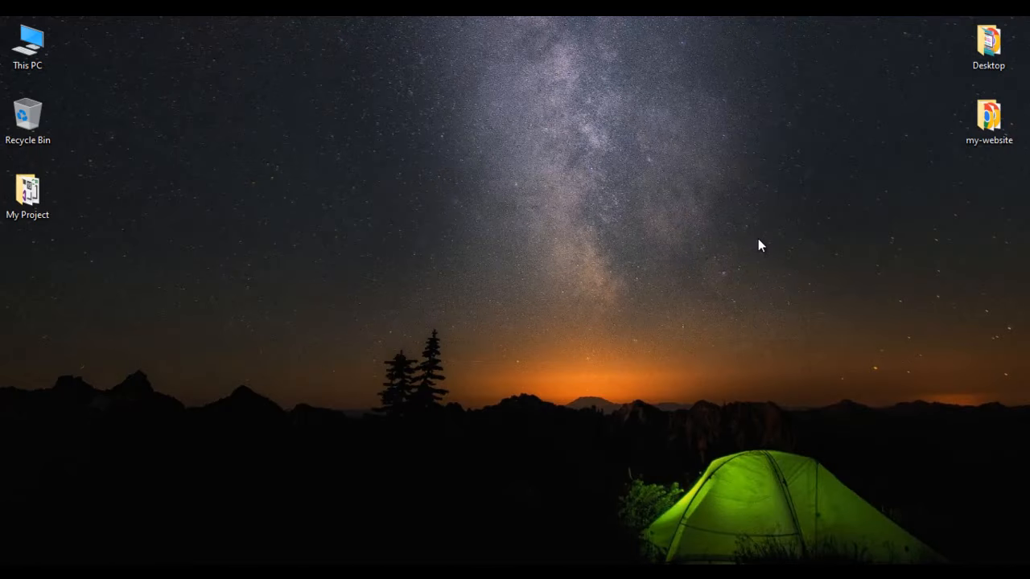